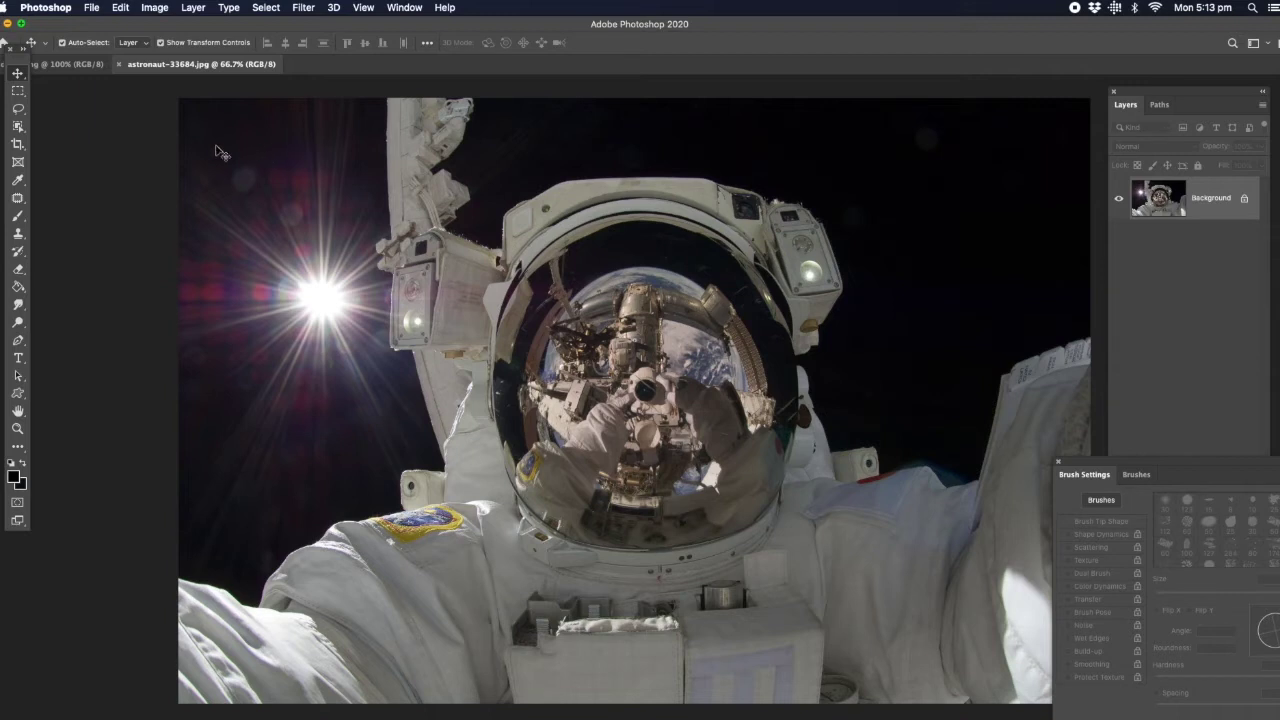
# Start a Pen tool path at the top centre of the helmet visor's edge in the astronaut image.
pyautogui.click(80, 66)
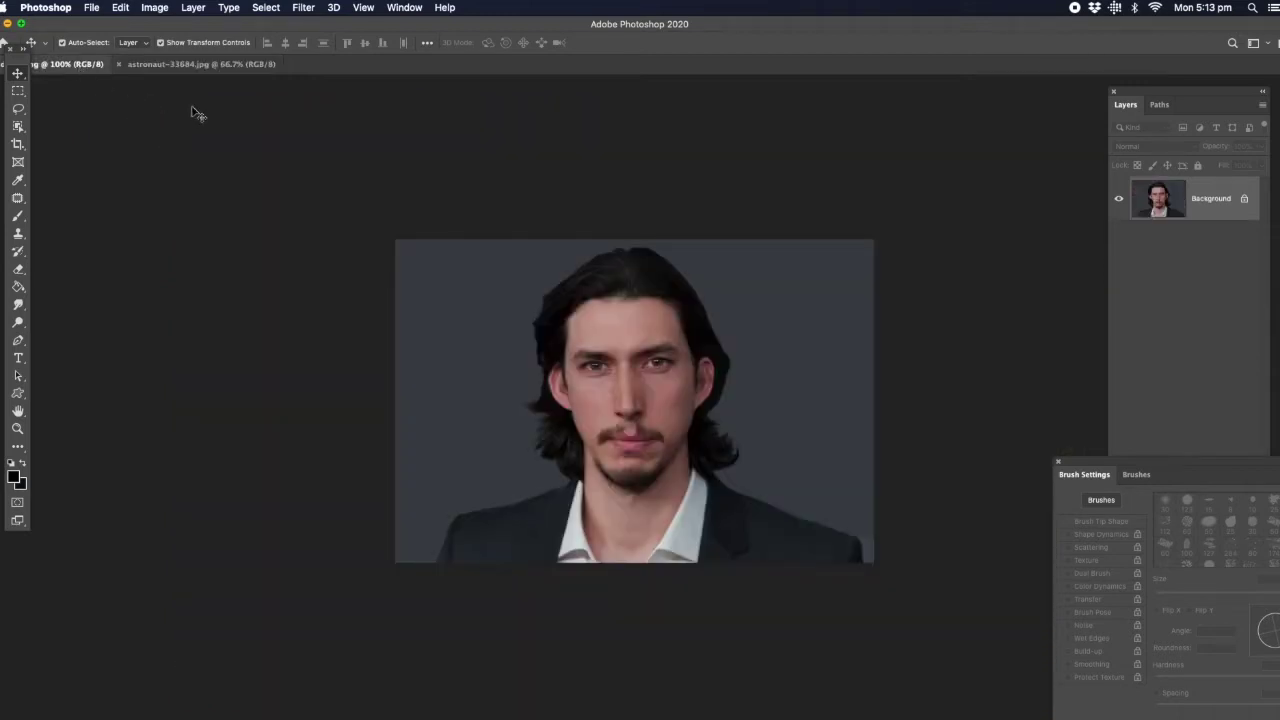
pyautogui.click(200, 66)
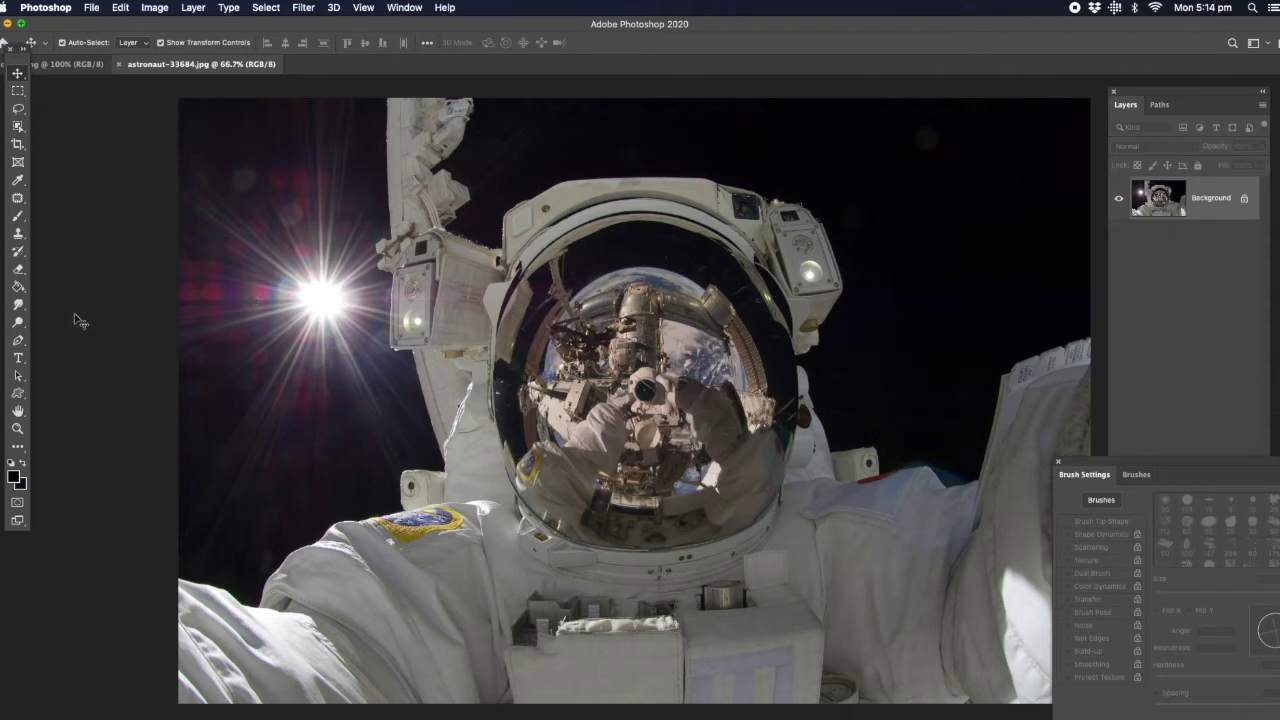
pyautogui.click(18, 343)
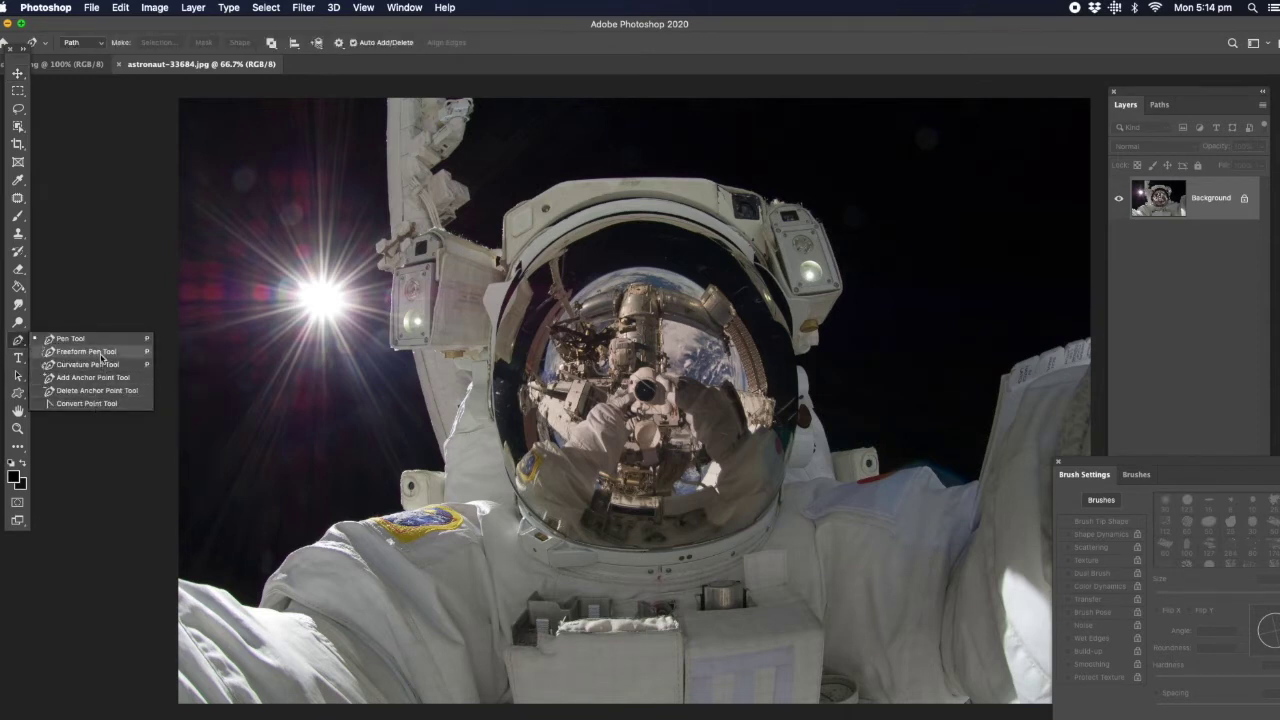
pyautogui.click(97, 341)
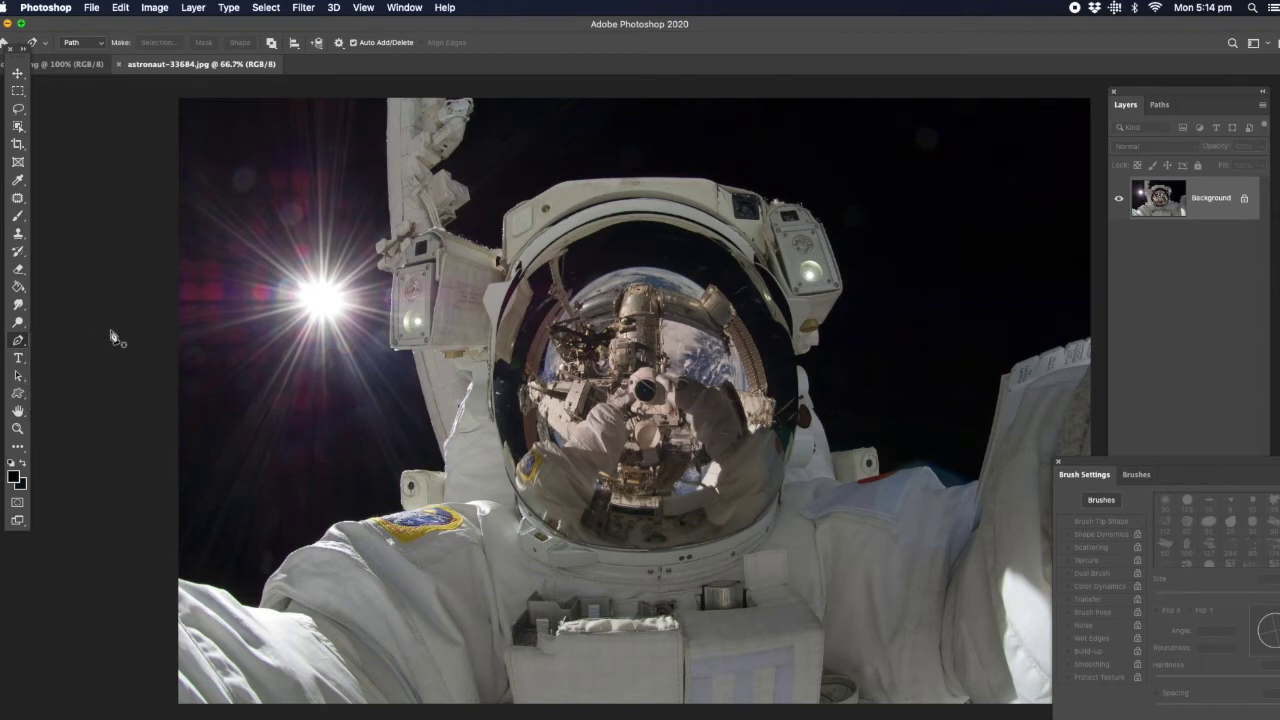
pyautogui.click(17, 428)
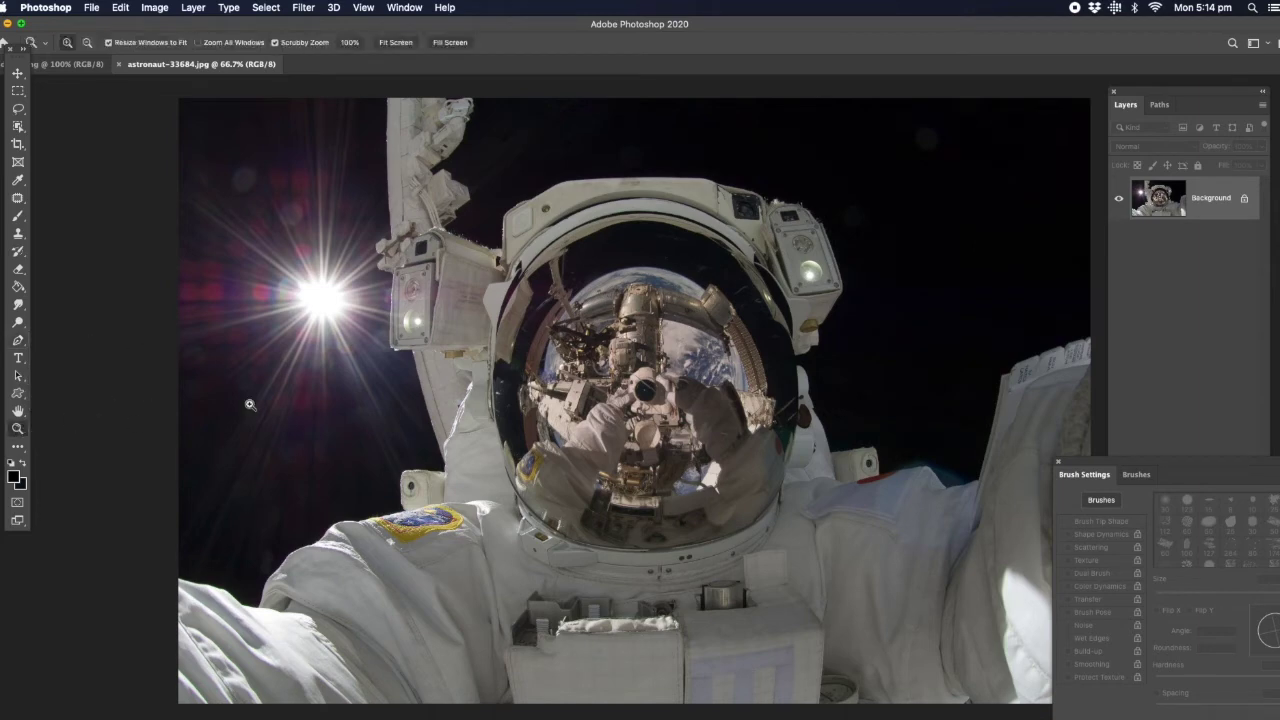
pyautogui.click(703, 355)
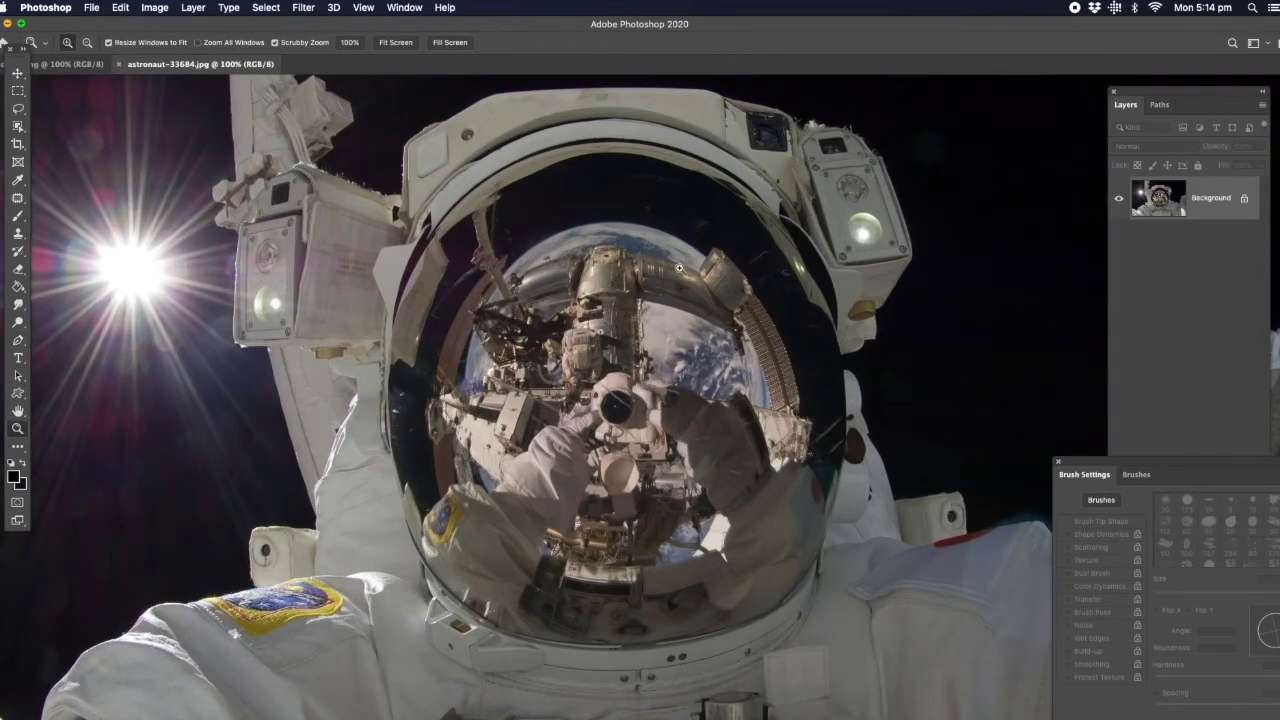
pyautogui.click(664, 234)
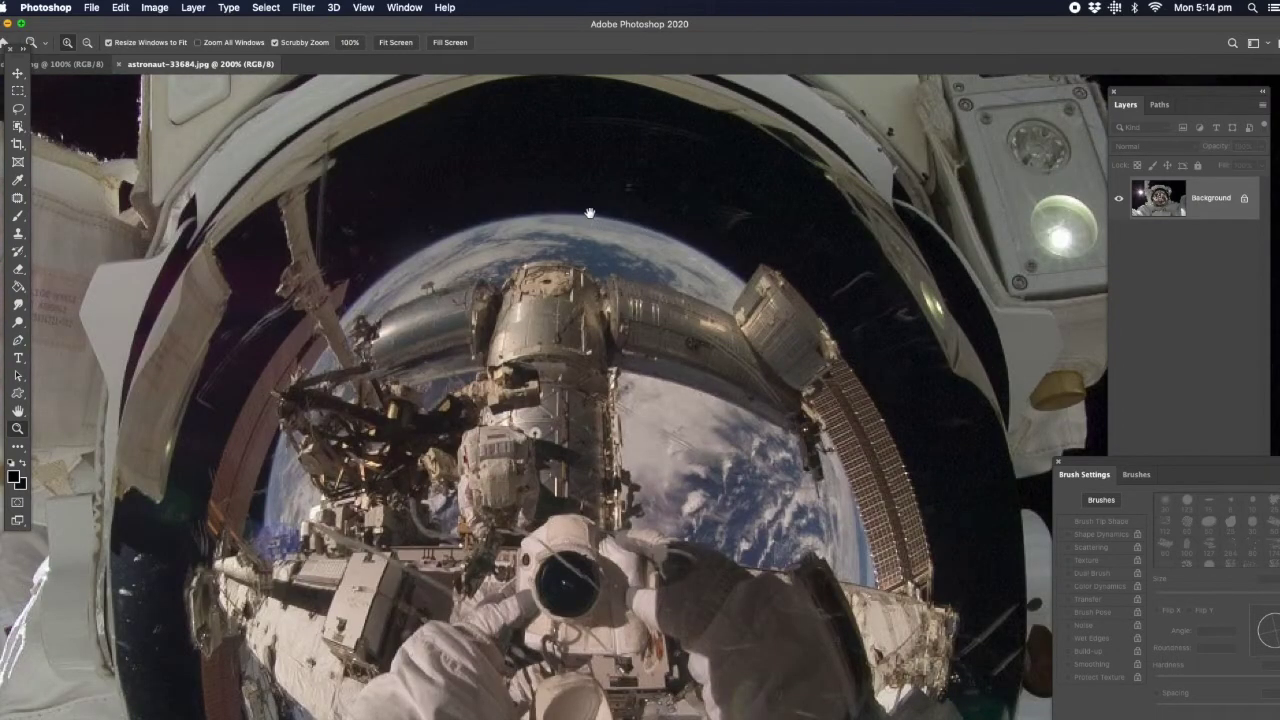
pyautogui.moveTo(586, 194); pyautogui.dragTo(589, 277)
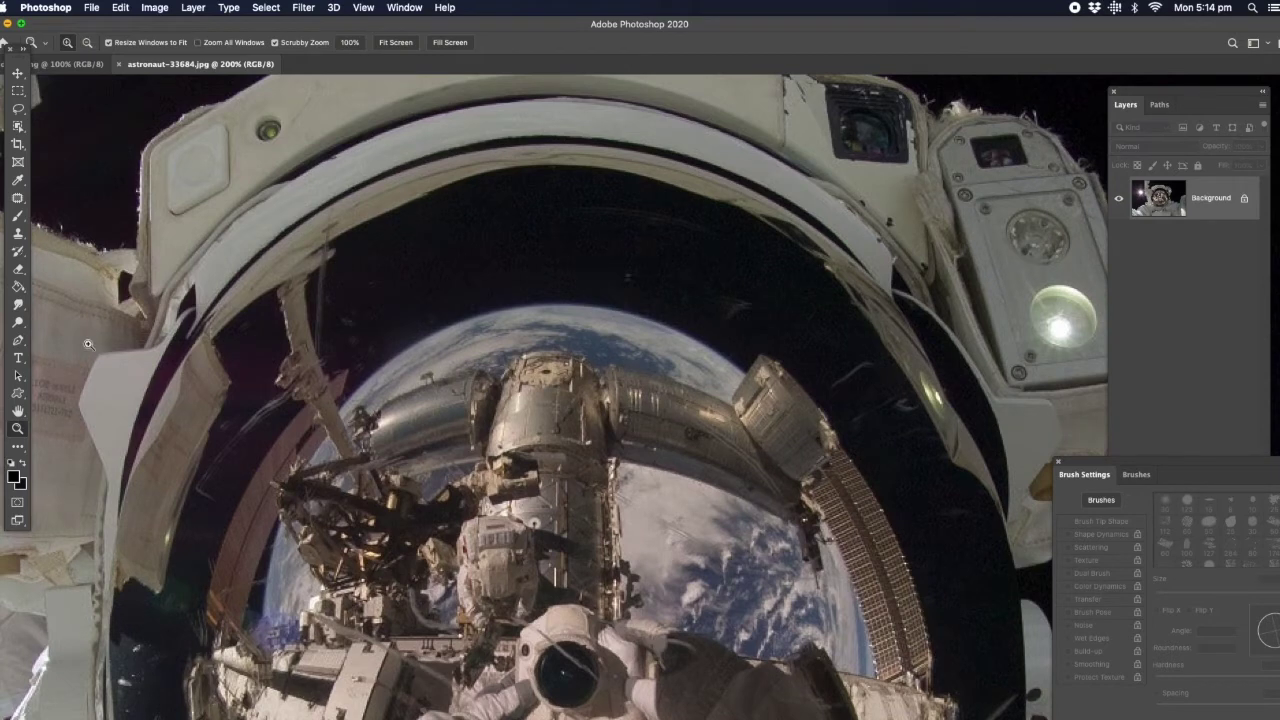
pyautogui.click(18, 340)
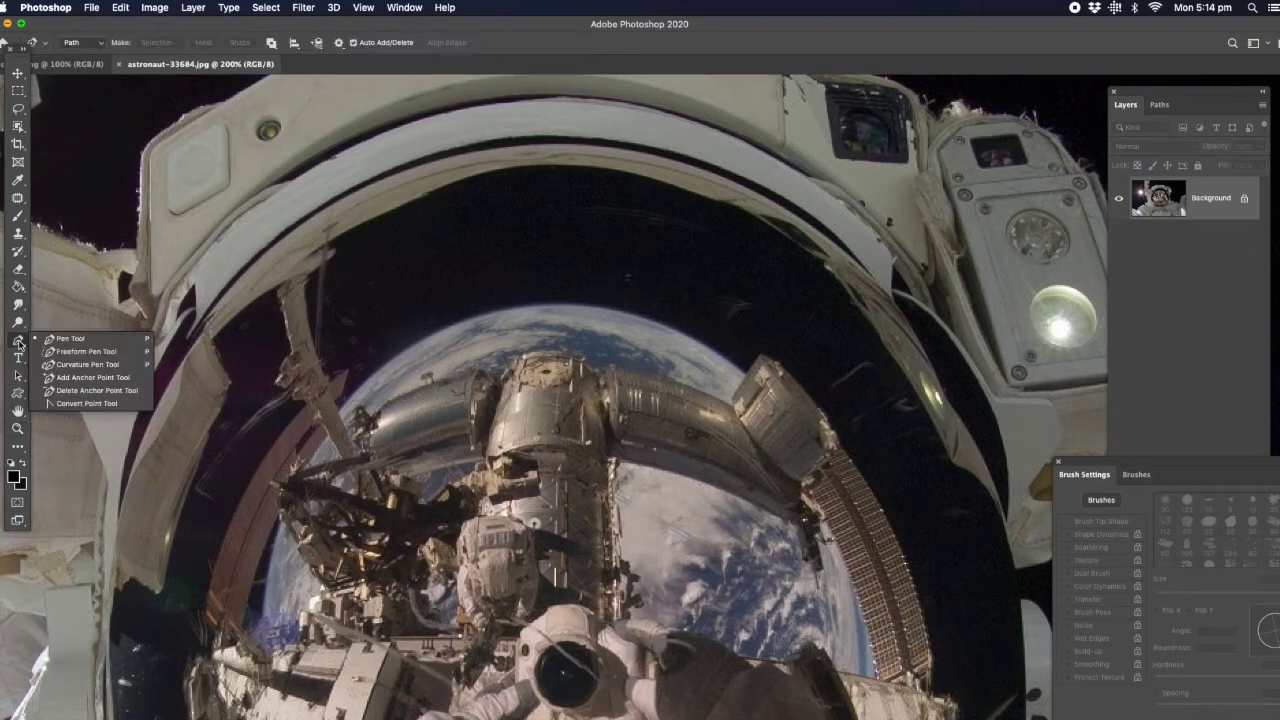
pyautogui.click(80, 340)
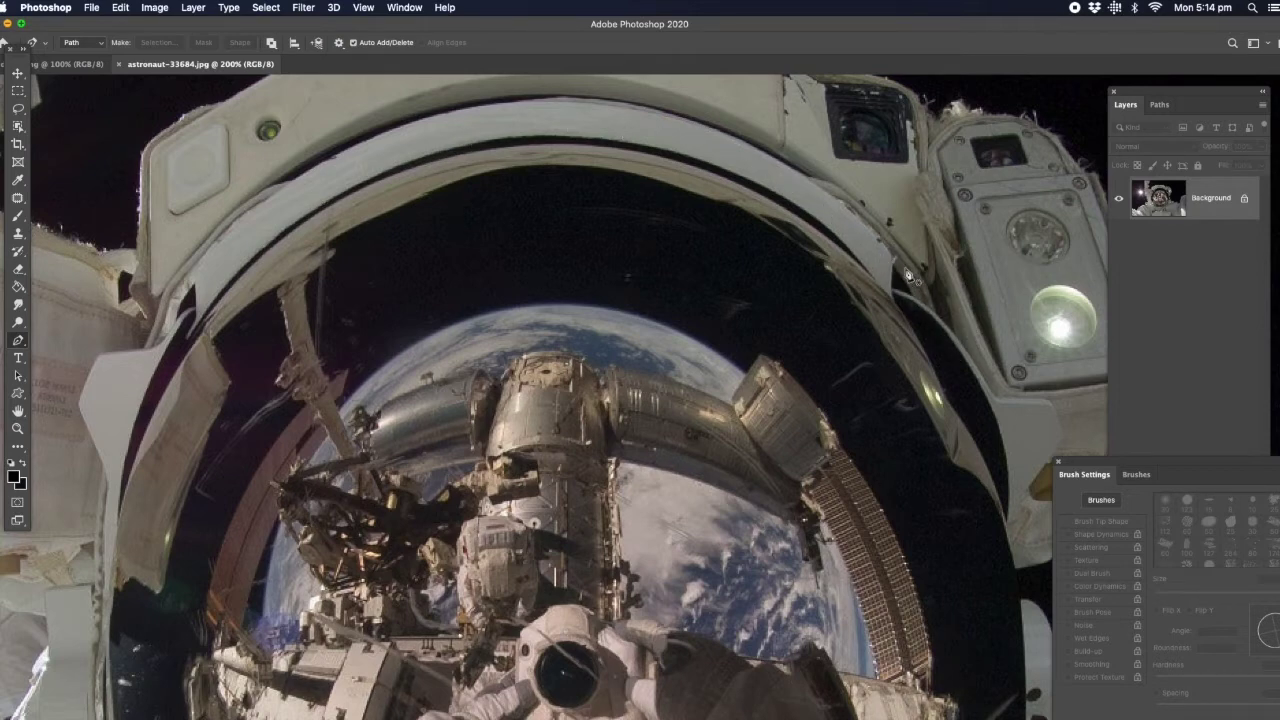
pyautogui.click(557, 139)
pyautogui.click(221, 305)
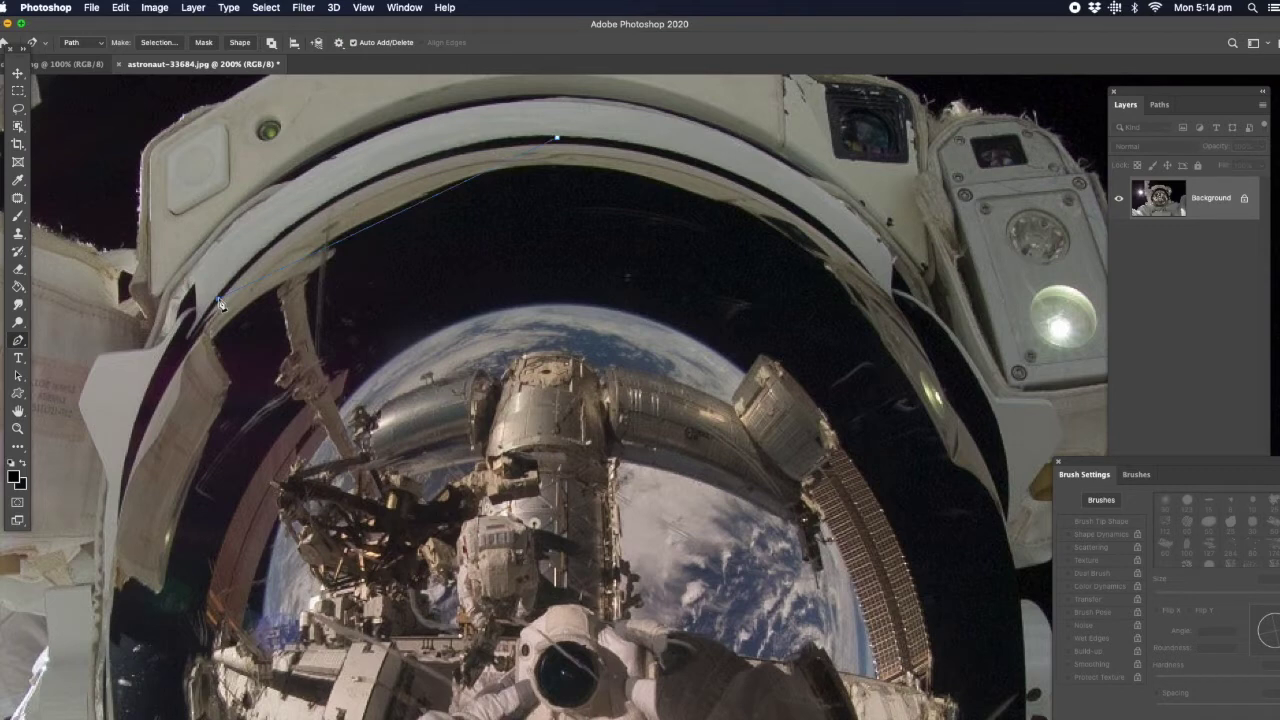
pyautogui.moveTo(221, 305); pyautogui.dragTo(105, 455)
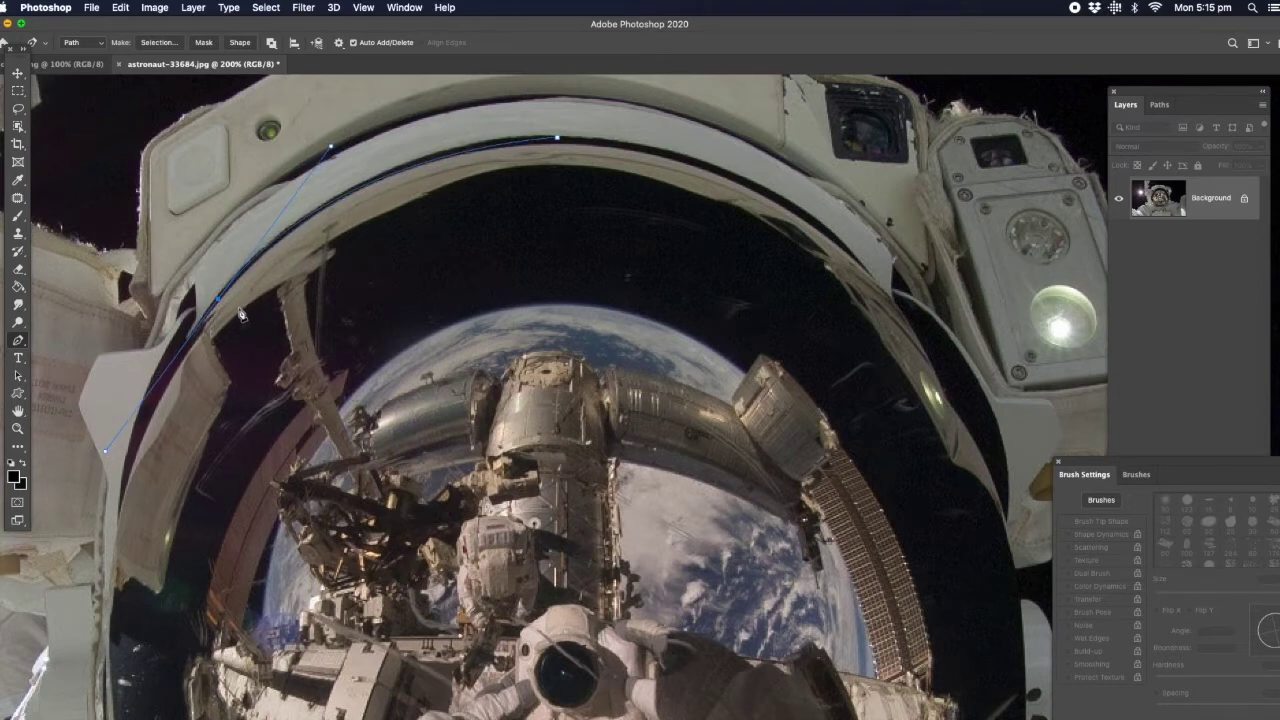
pyautogui.click(121, 516)
pyautogui.press('super+z')
pyautogui.press('super+z')
# Continue the path along the visor's upper-left edge and down its left side, bending each segment to match the curve.
pyautogui.click(246, 270)
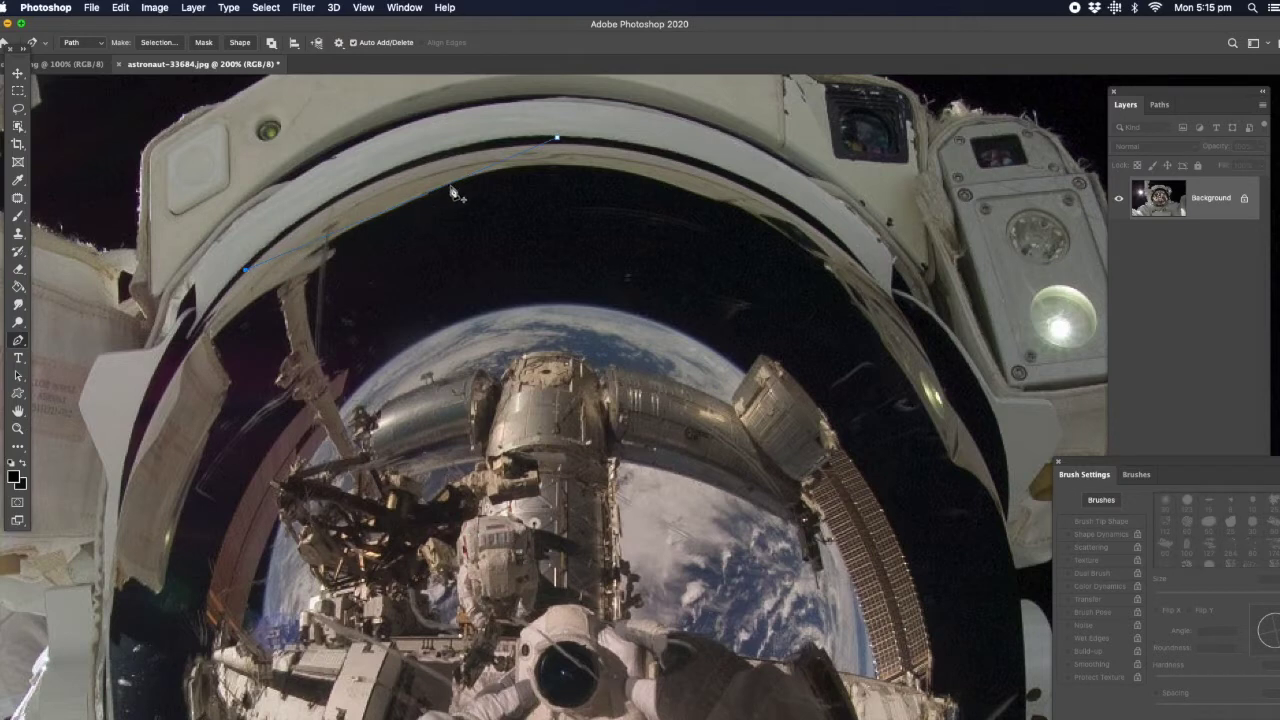
pyautogui.click(393, 207)
pyautogui.moveTo(382, 195); pyautogui.dragTo(373, 180)
pyautogui.click(117, 531)
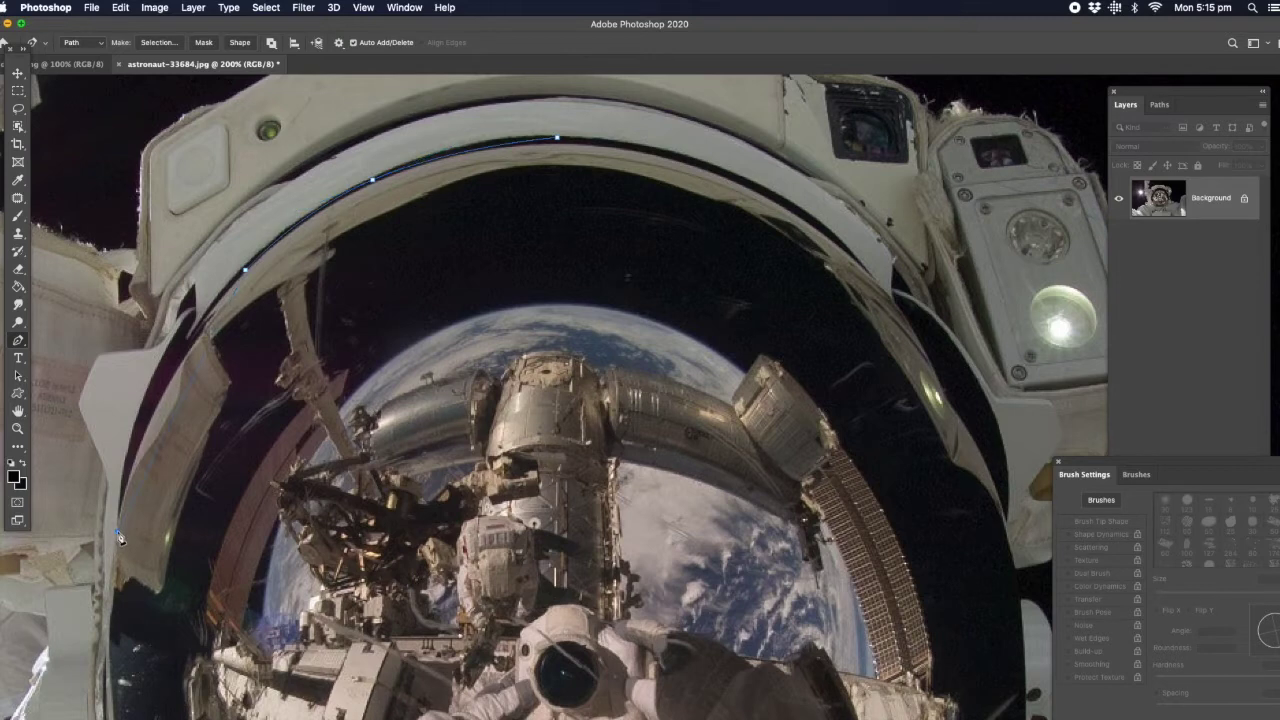
pyautogui.click(179, 416)
pyautogui.moveTo(174, 412); pyautogui.dragTo(158, 396)
# Extend the path down the visor's lower-left side and bend the new segment onto the edge.
pyautogui.moveTo(222, 587); pyautogui.dragTo(272, 213)
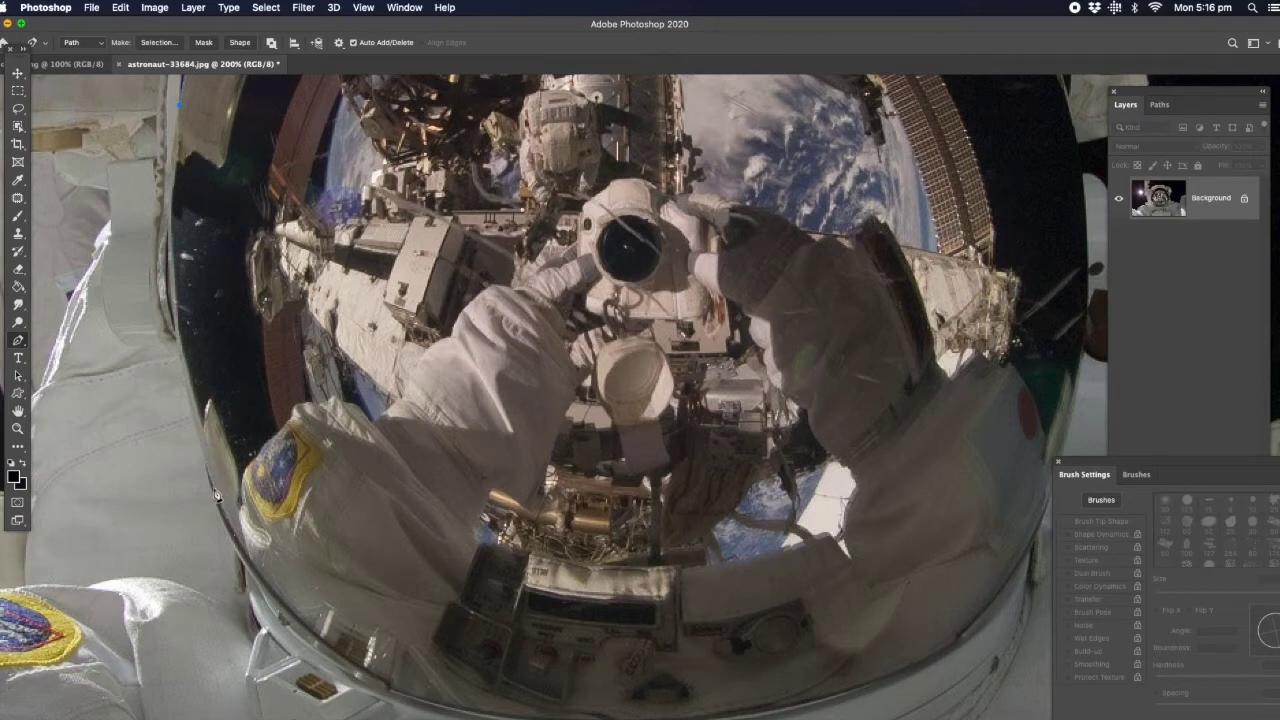
pyautogui.click(213, 490)
pyautogui.click(197, 314)
pyautogui.moveTo(197, 314); pyautogui.dragTo(177, 315)
# Trace the visor's rounded bottom edge with further anchors, adding and moving points so the path follows the rim.
pyautogui.moveTo(457, 586); pyautogui.dragTo(368, 394)
pyautogui.click(439, 528)
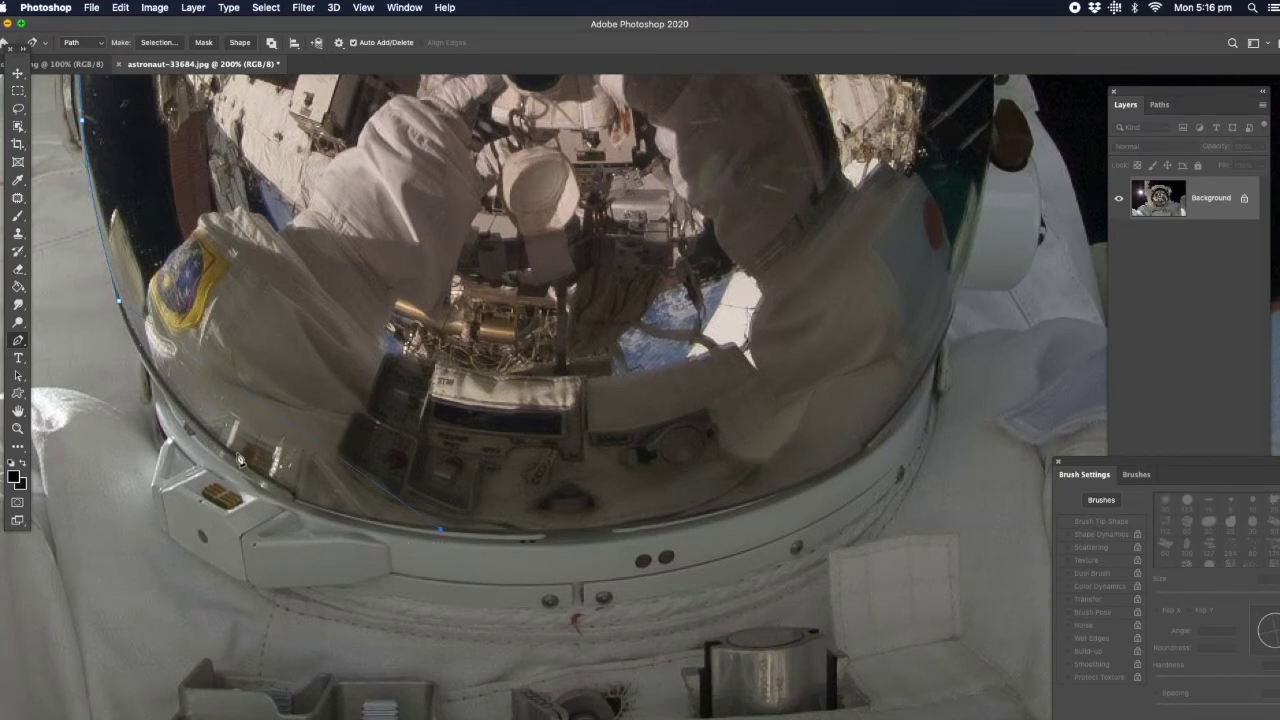
pyautogui.click(266, 408)
pyautogui.moveTo(264, 407); pyautogui.dragTo(256, 478)
pyautogui.click(167, 384)
pyautogui.click(164, 386)
pyautogui.click(614, 511)
pyautogui.moveTo(615, 516); pyautogui.dragTo(623, 531)
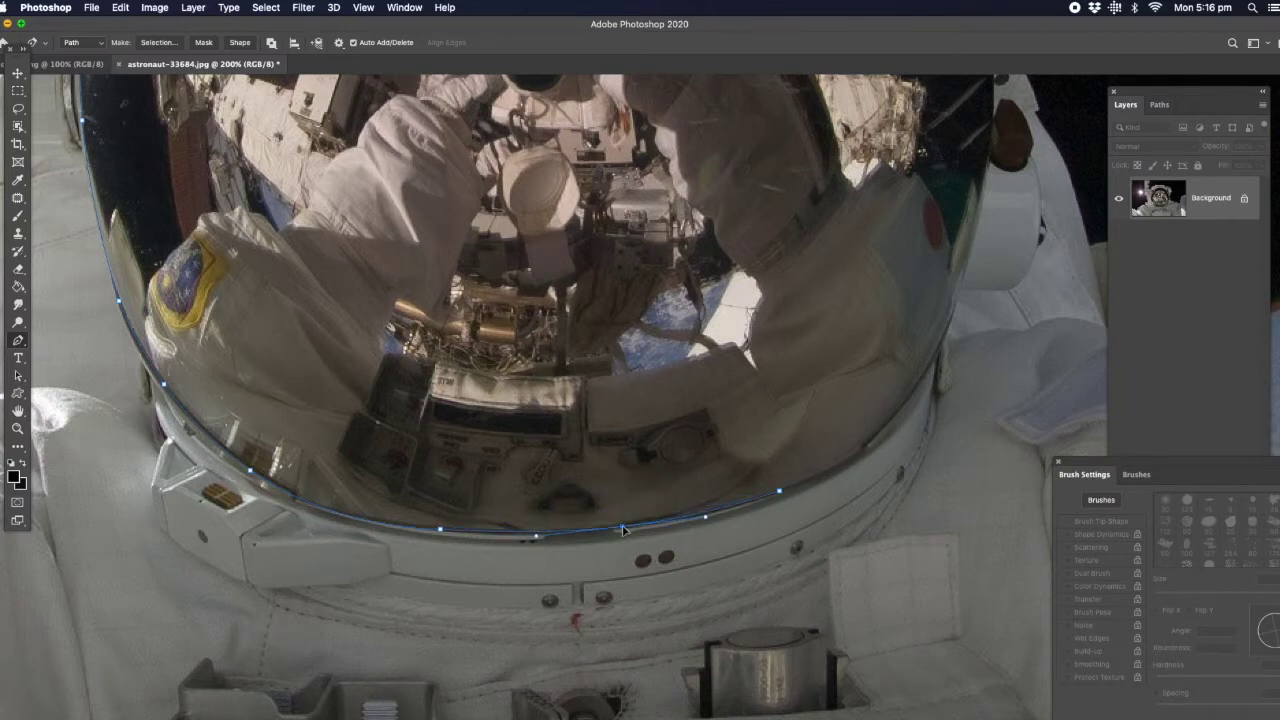
# Carry the path up the visor's lower-right edge, curving the segments to follow the rim.
pyautogui.moveTo(845, 311); pyautogui.dragTo(531, 429)
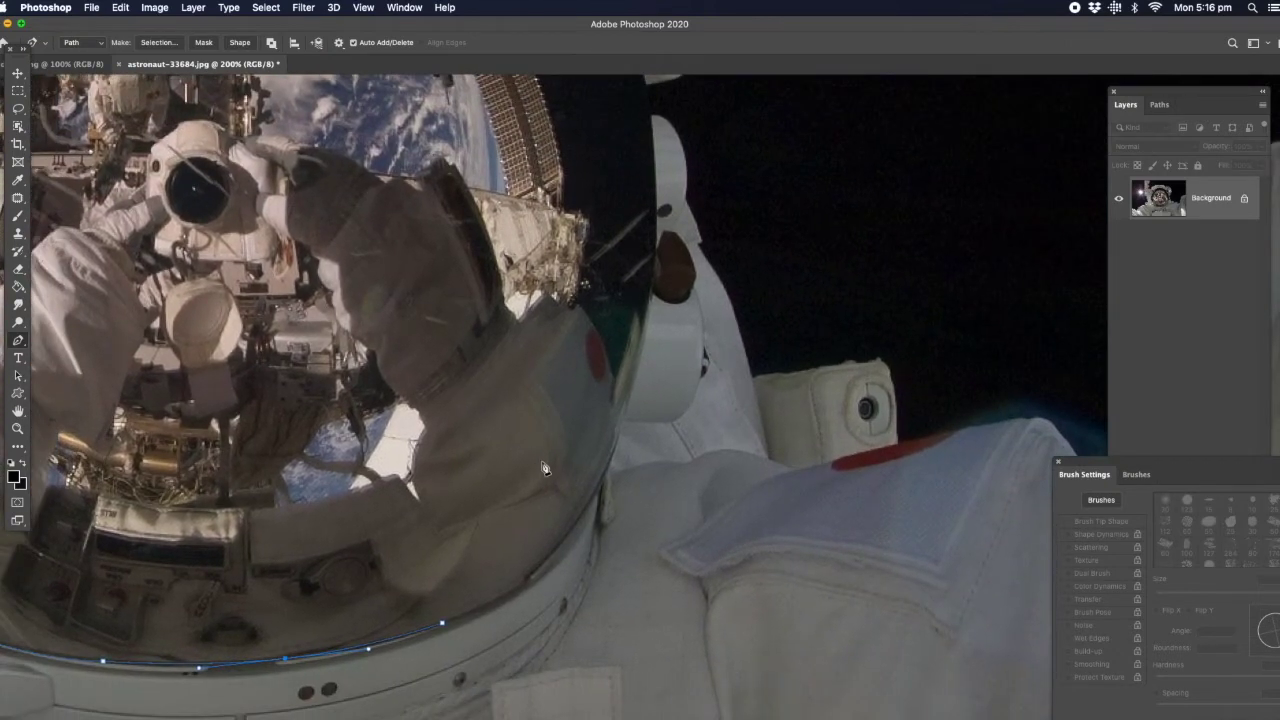
pyautogui.click(604, 473)
pyautogui.click(526, 548)
pyautogui.moveTo(532, 562); pyautogui.dragTo(540, 567)
pyautogui.click(540, 566)
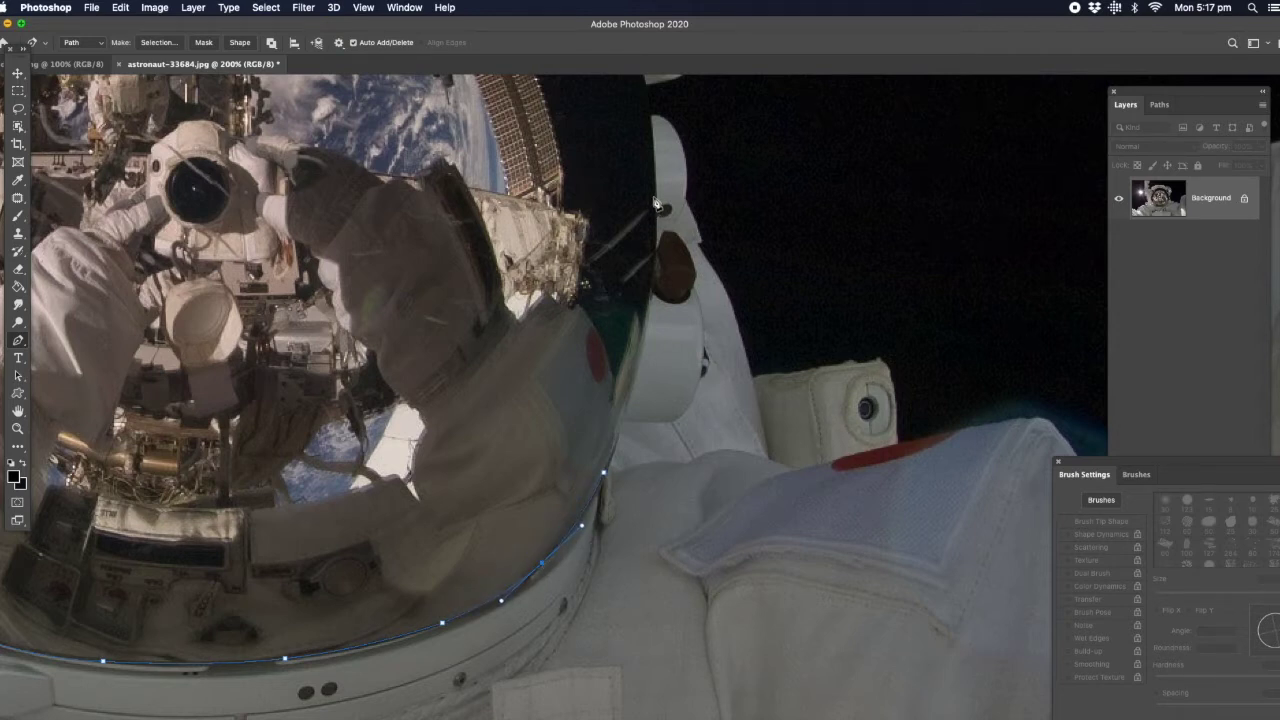
pyautogui.moveTo(658, 200); pyautogui.dragTo(645, 334)
# Continue the path along the visor's right side and upper-right edge, shaping the segments with intermediate points.
pyautogui.moveTo(757, 180); pyautogui.dragTo(754, 526)
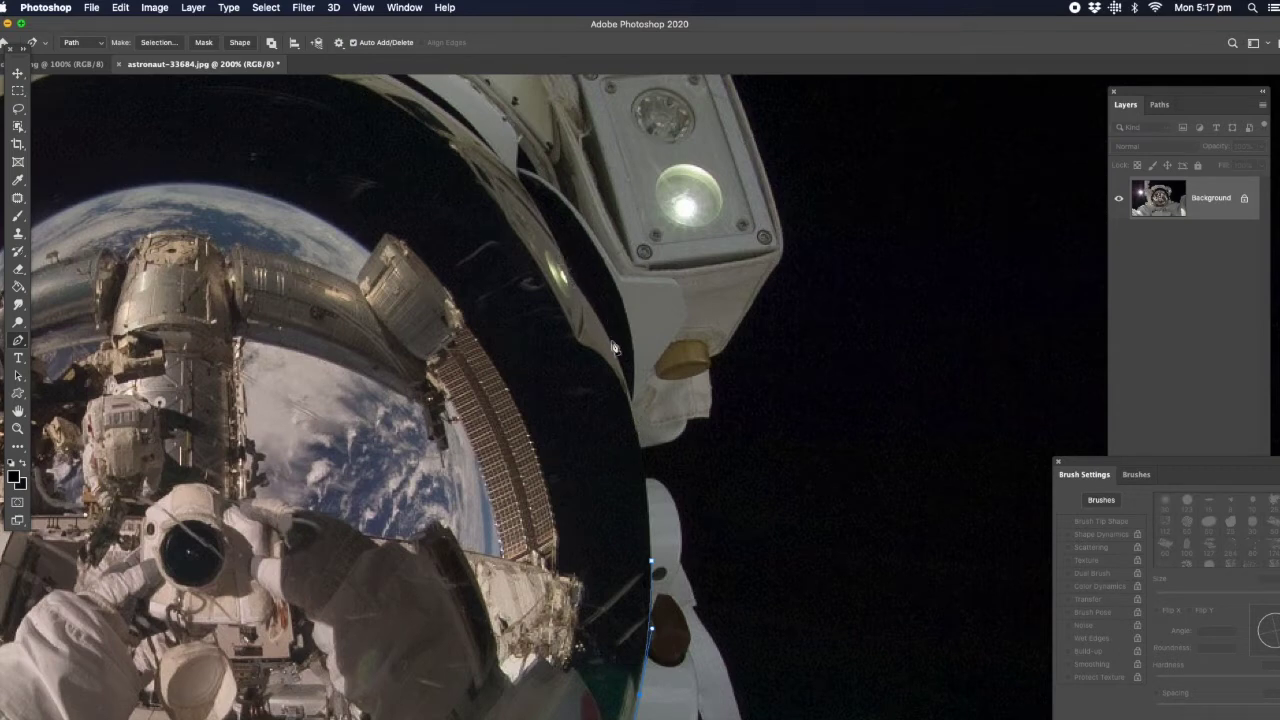
pyautogui.scroll(5, 594, 346)
pyautogui.hscroll(-5, 594, 346)
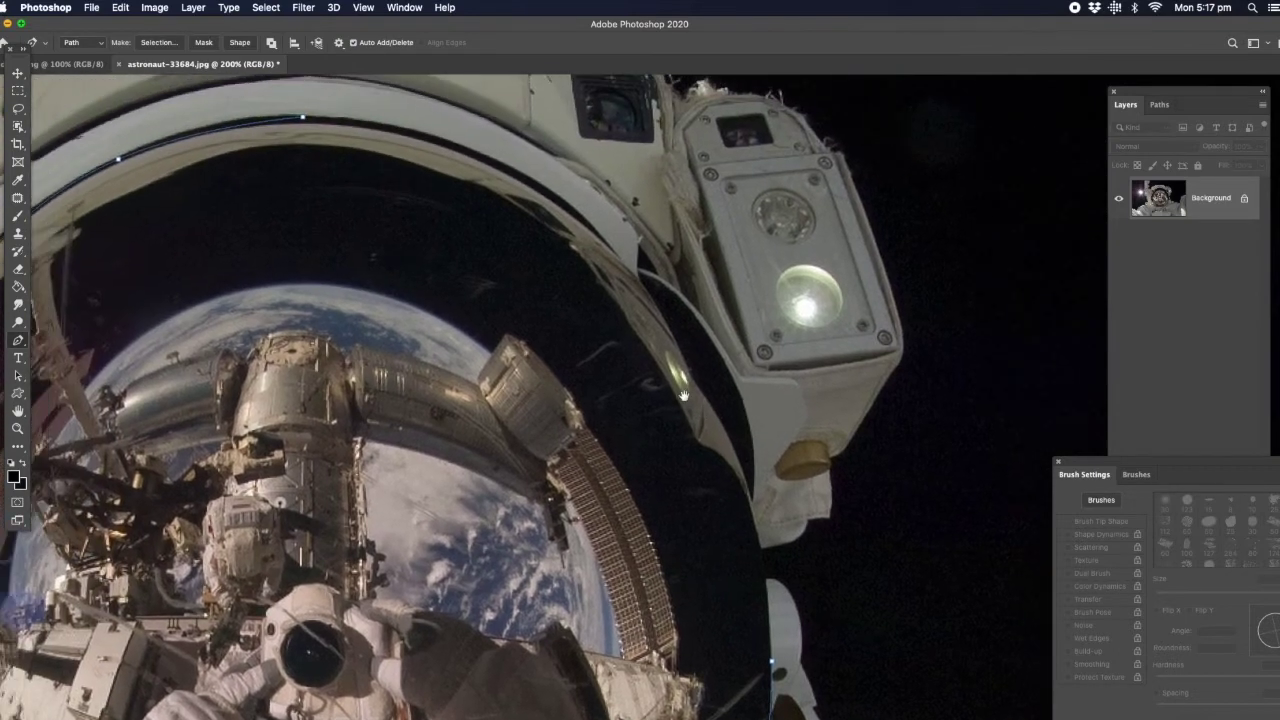
pyautogui.scroll(-4, 683, 392)
pyautogui.hscroll(2, 683, 392)
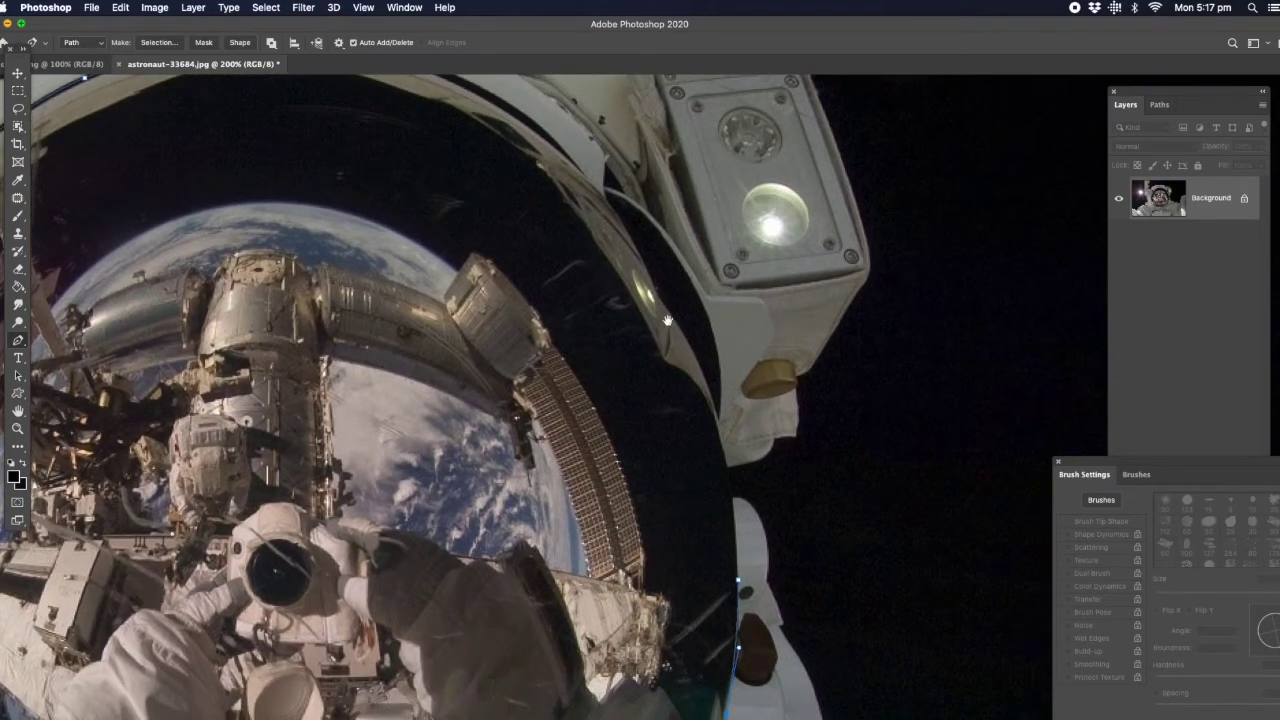
pyautogui.click(667, 308)
pyautogui.moveTo(695, 425); pyautogui.dragTo(718, 418)
pyautogui.click(606, 231)
# Close the path at its starting anchor and fit the last segment to the visor's top edge.
pyautogui.moveTo(462, 170); pyautogui.dragTo(563, 293)
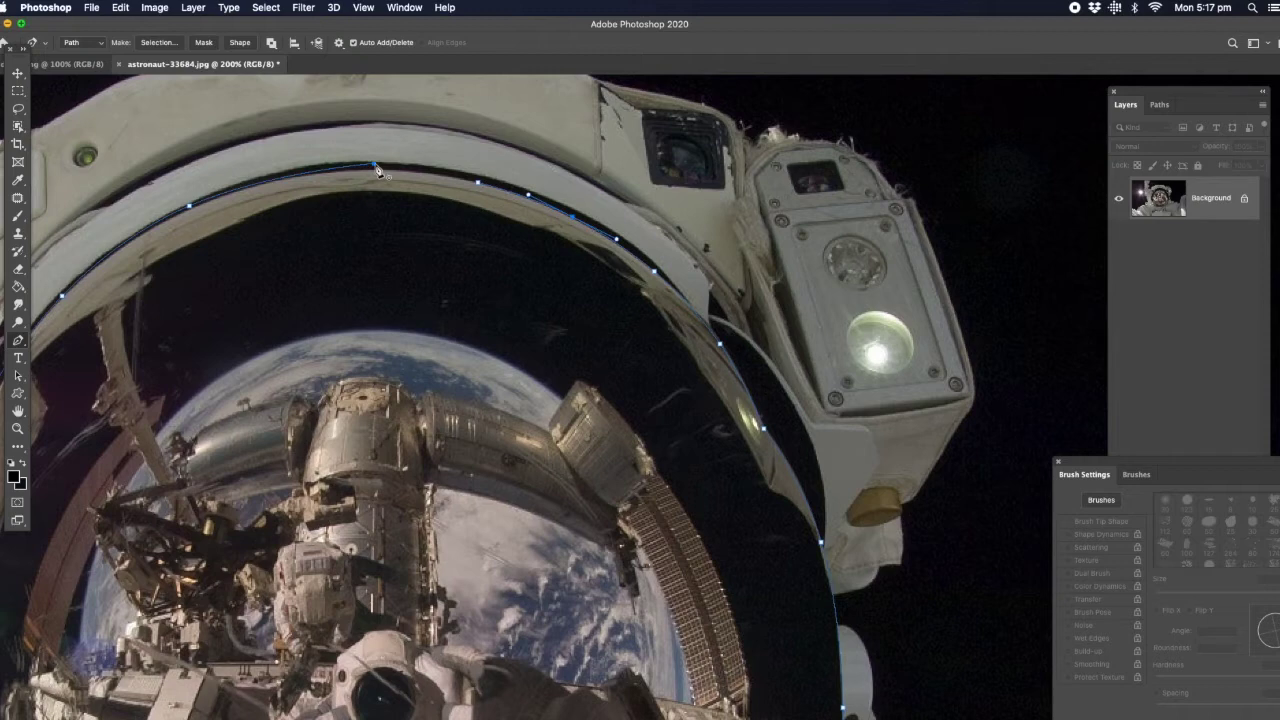
pyautogui.click(386, 168)
pyautogui.moveTo(432, 175); pyautogui.dragTo(432, 174)
pyautogui.click(378, 170)
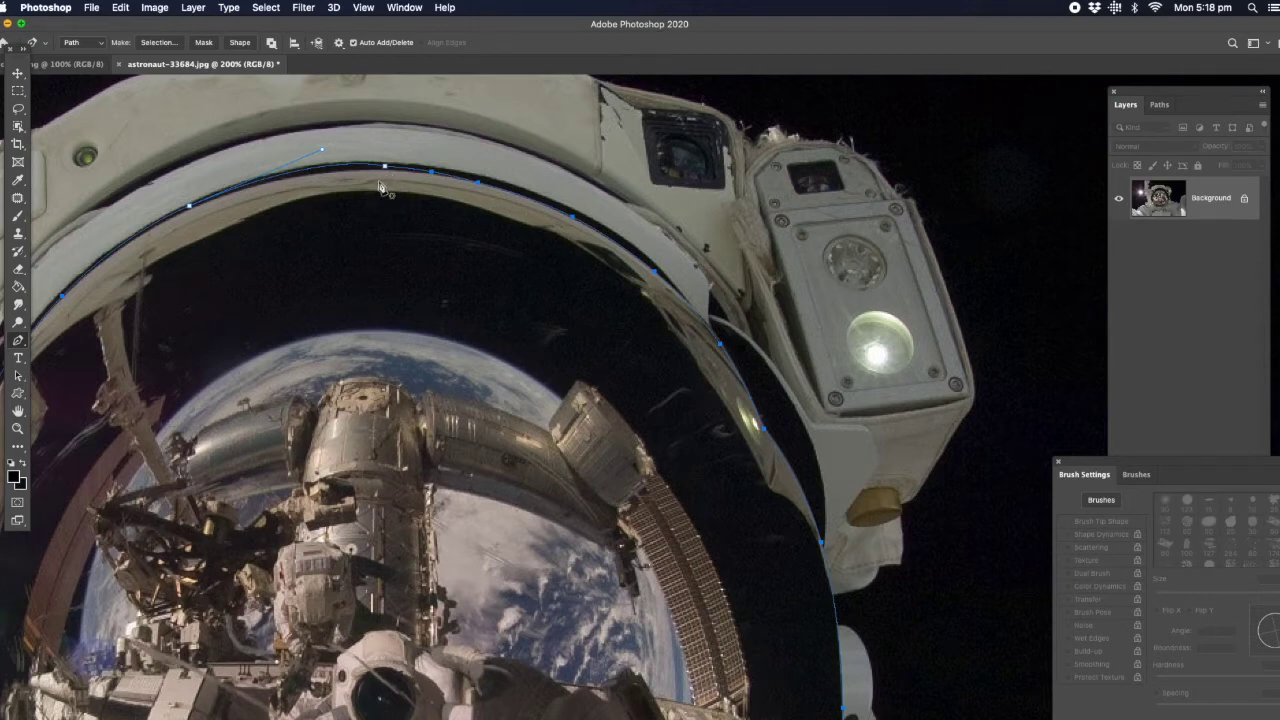
# Convert the visor path into a new anti-aliased selection with a feather radius of 0 pixels.
pyautogui.rightClick(389, 181)
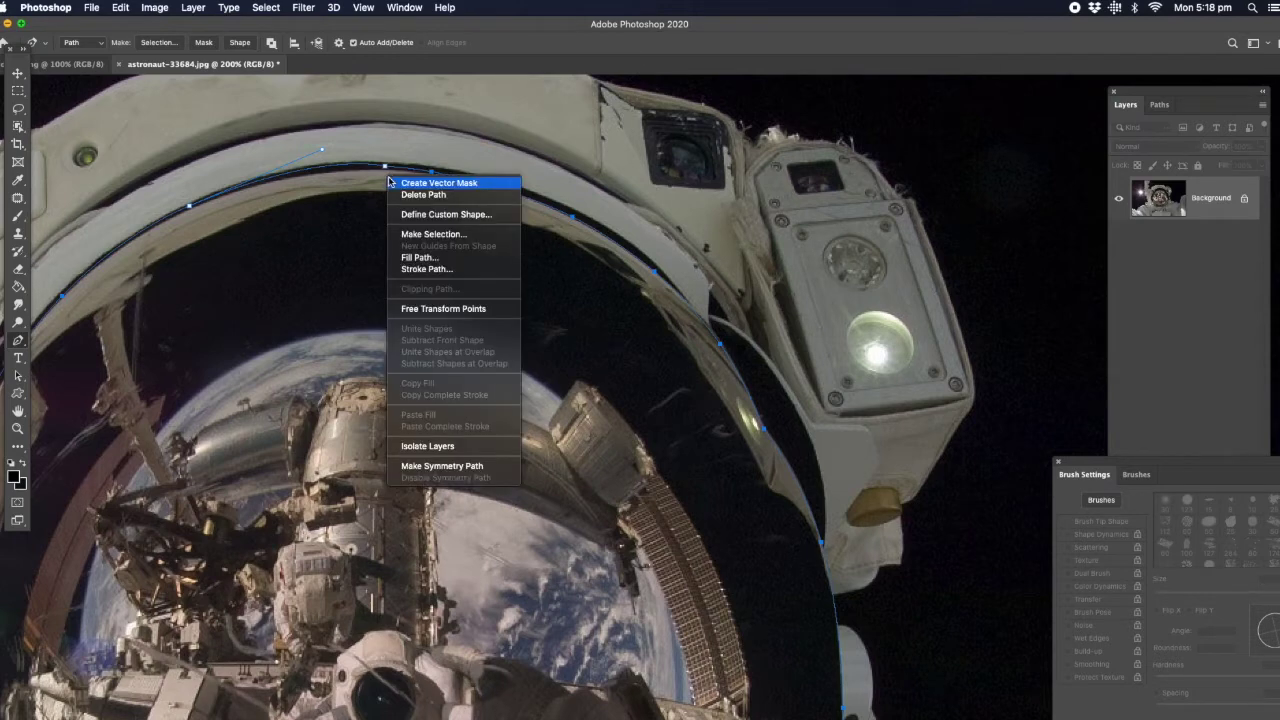
pyautogui.click(421, 238)
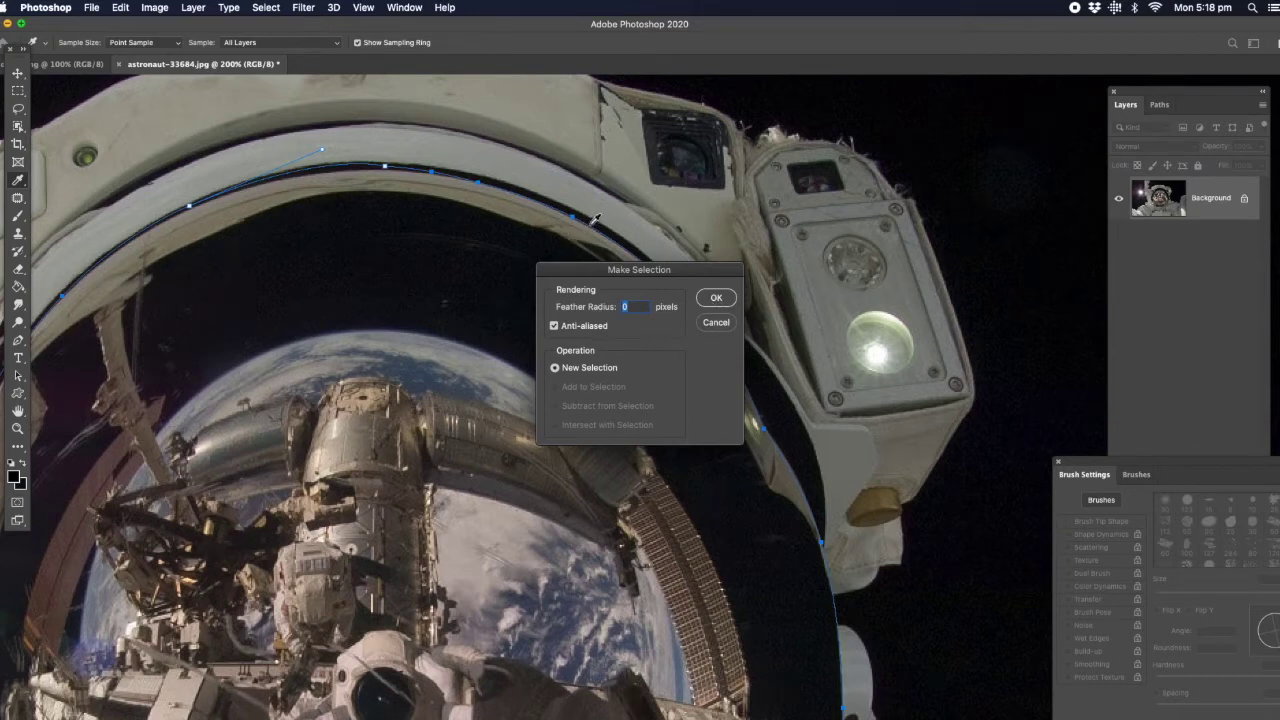
pyautogui.click(713, 303)
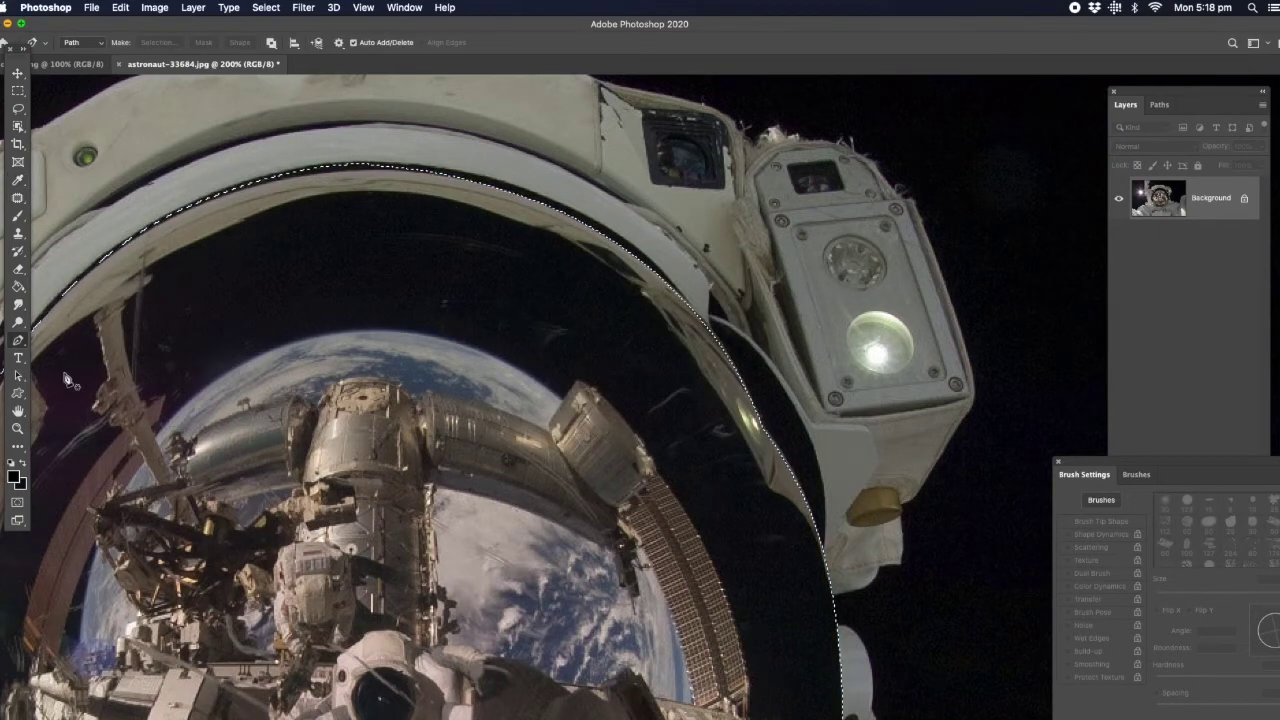
# Inspect the selection outline all the way around the helmet visor.
pyautogui.scroll(-5, 400, 375)
pyautogui.hscroll(-5, 400, 375)
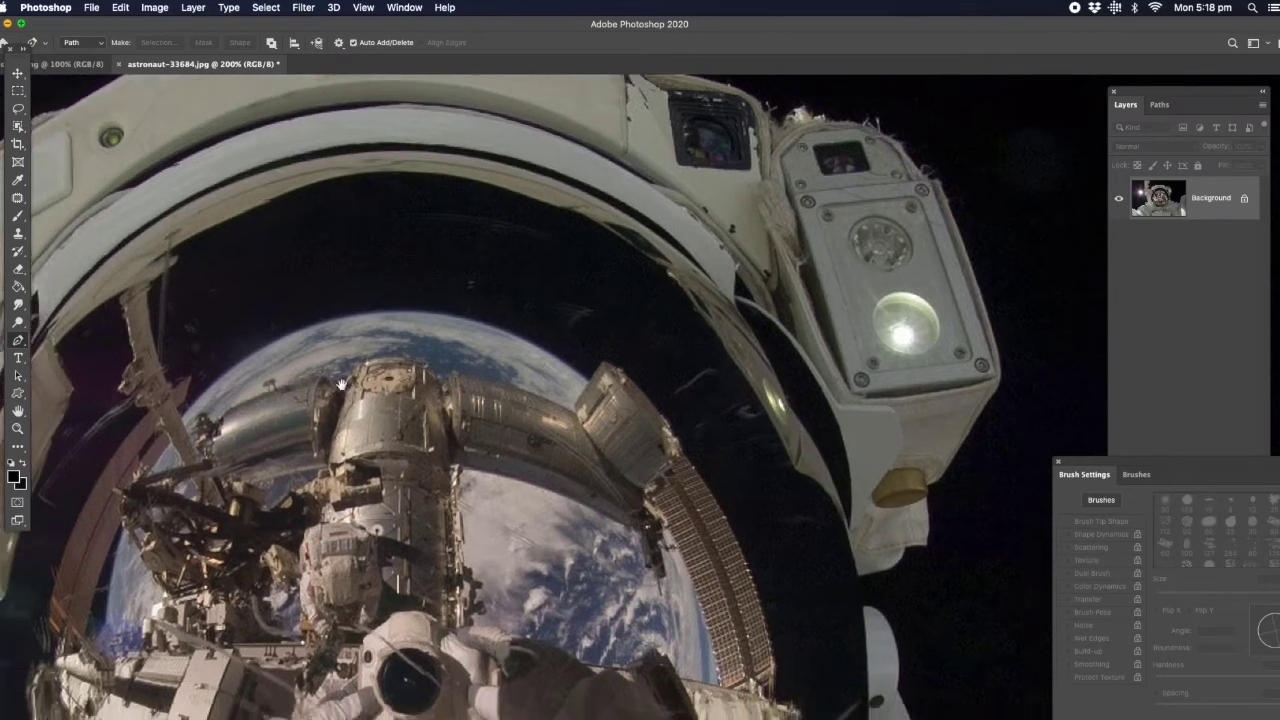
pyautogui.scroll(-8, 510, 370)
pyautogui.hscroll(2, 510, 370)
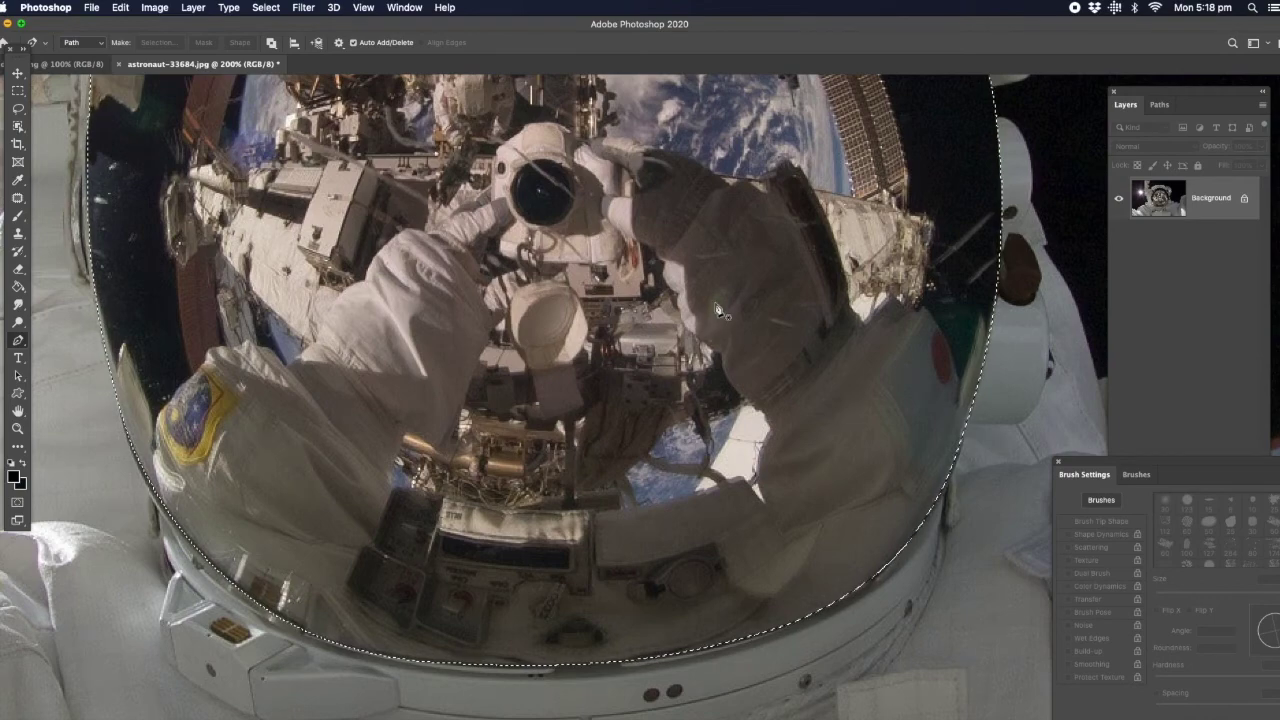
pyautogui.moveTo(729, 286); pyautogui.dragTo(630, 482)
pyautogui.scroll(2, 630, 482)
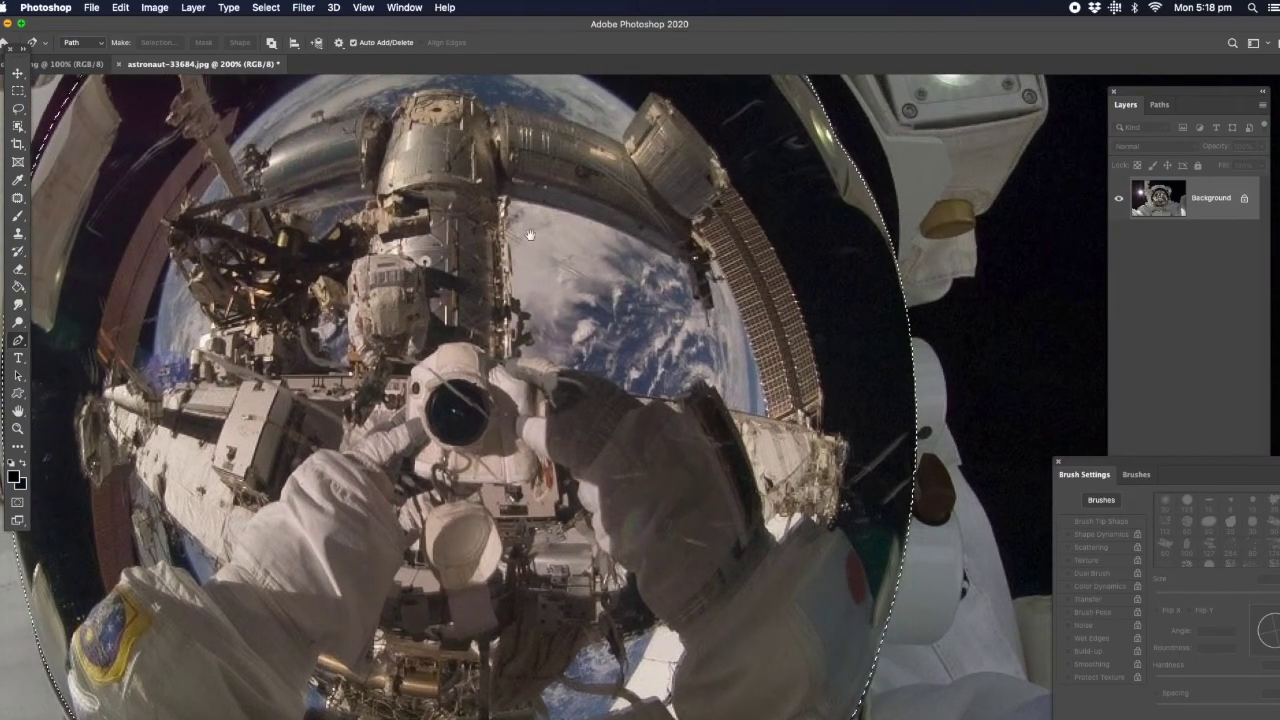
pyautogui.scroll(8, 576, 371)
pyautogui.hscroll(-3, 576, 371)
pyautogui.moveTo(576, 371); pyautogui.dragTo(597, 384)
pyautogui.press('super+Return')
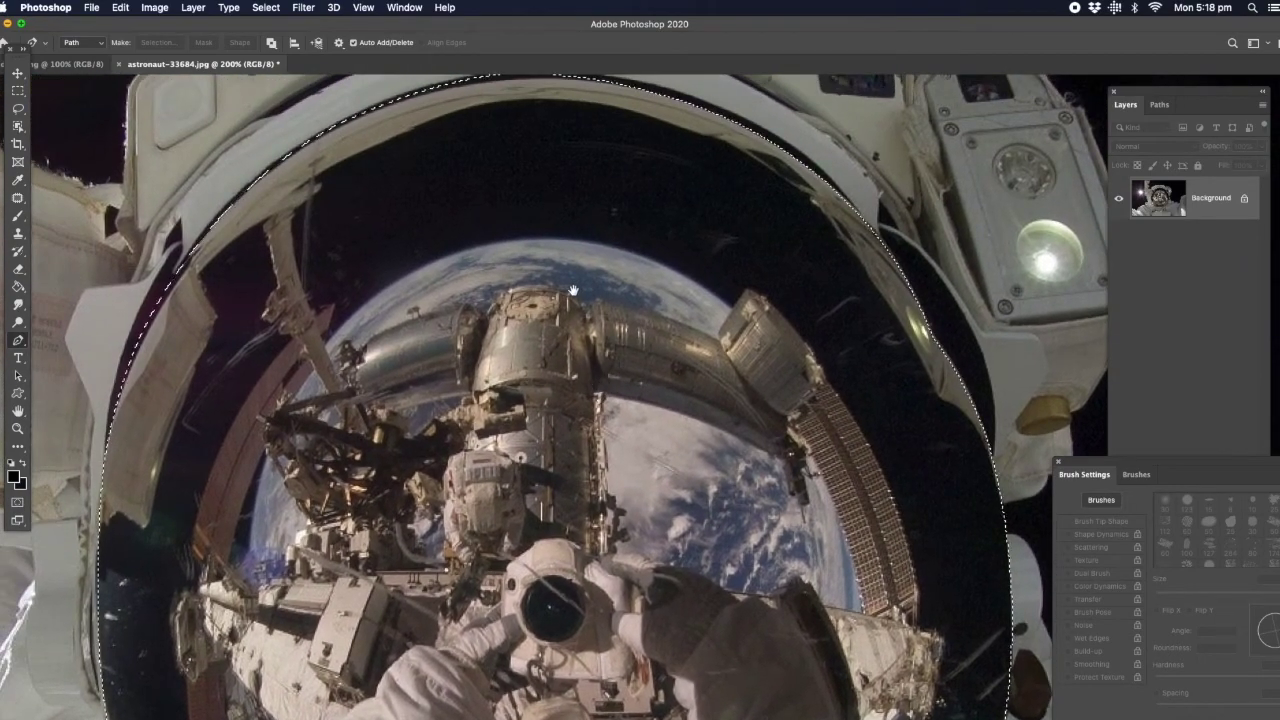
pyautogui.scroll(1, 573, 289)
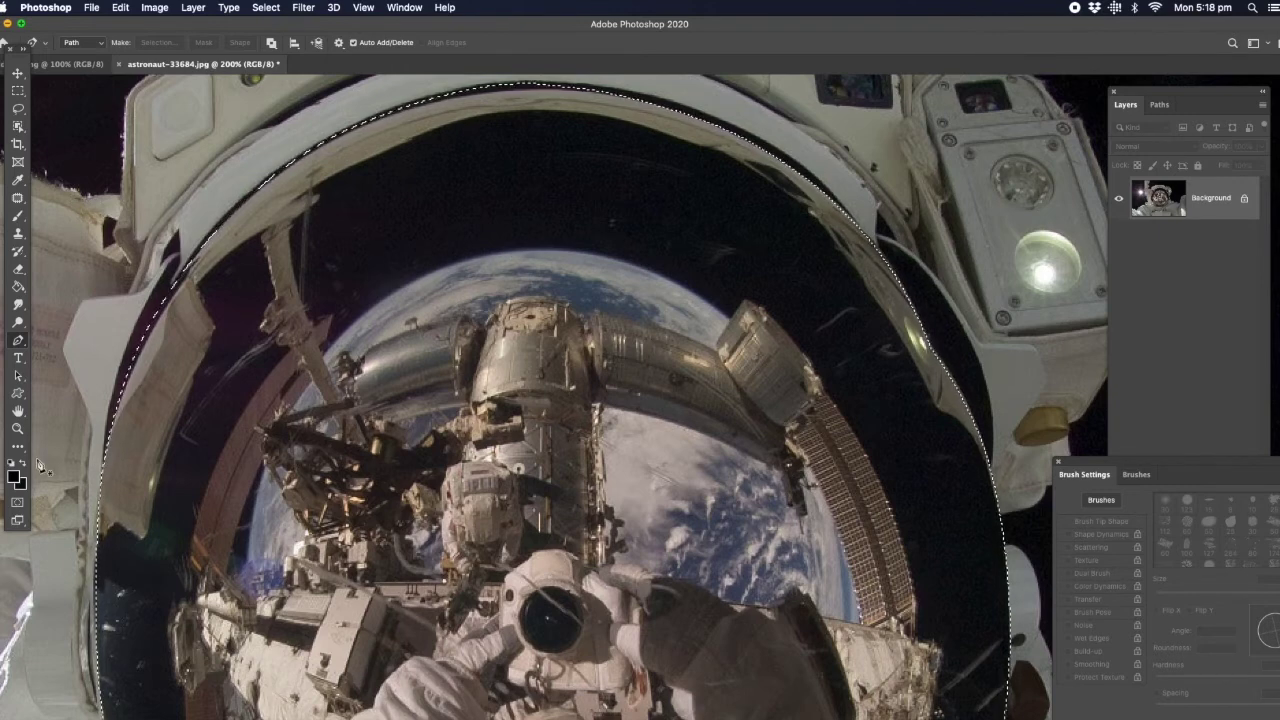
# Sample the dark colour from the visor's upper area, fill the visor selection with it and deselect.
pyautogui.click(18, 181)
pyautogui.click(596, 232)
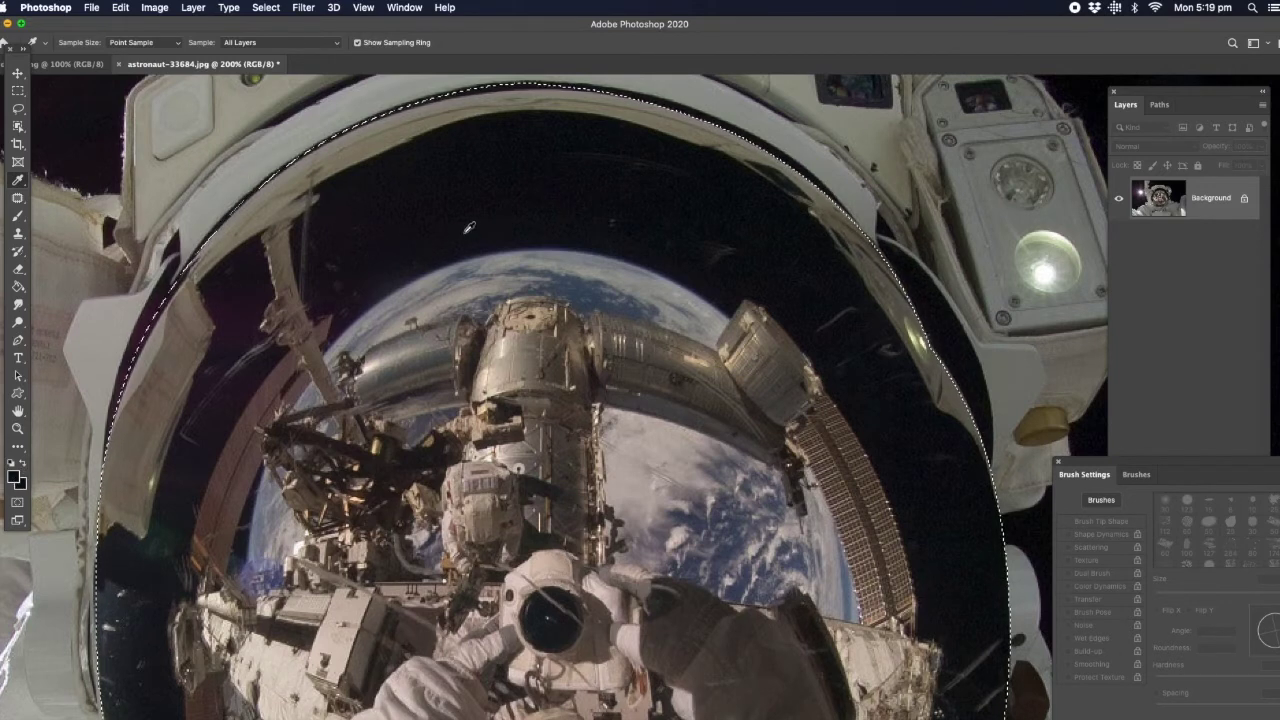
pyautogui.click(121, 8)
pyautogui.press('Return')
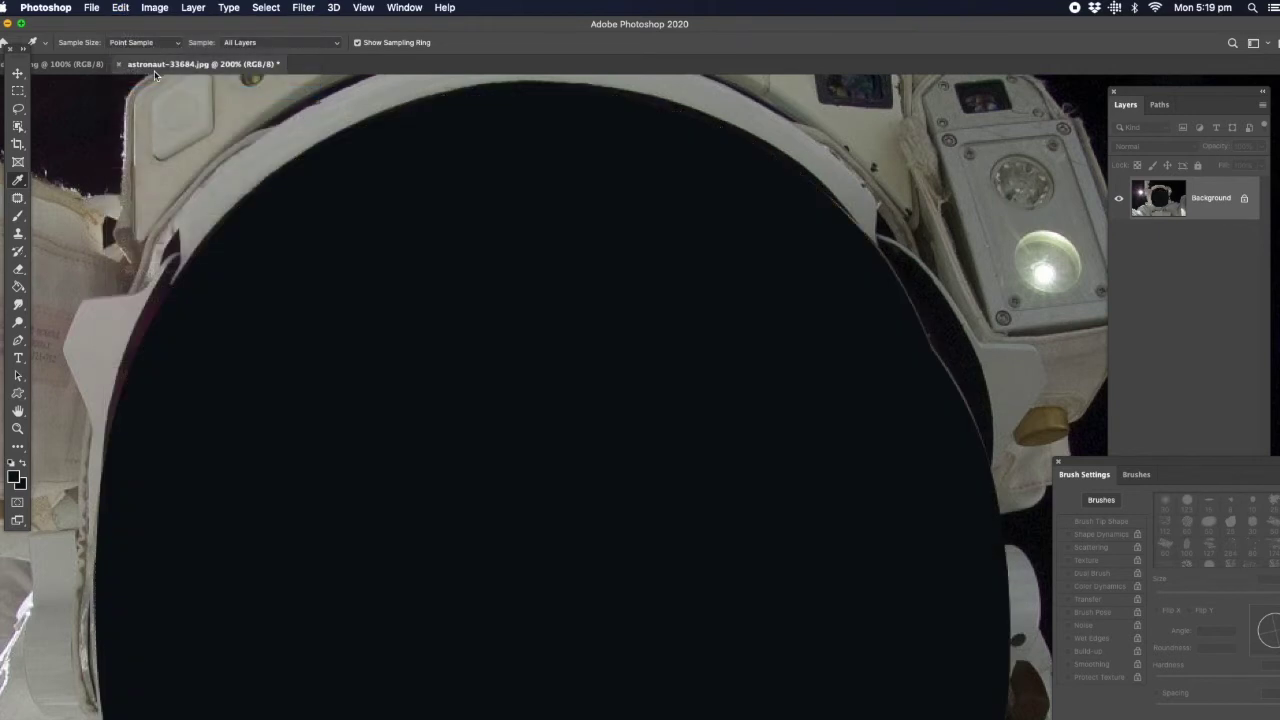
# Paste the cut visor as a new layer and move it over the dark helmet opening.
pyautogui.click(18, 429)
pyautogui.rightClick(376, 225)
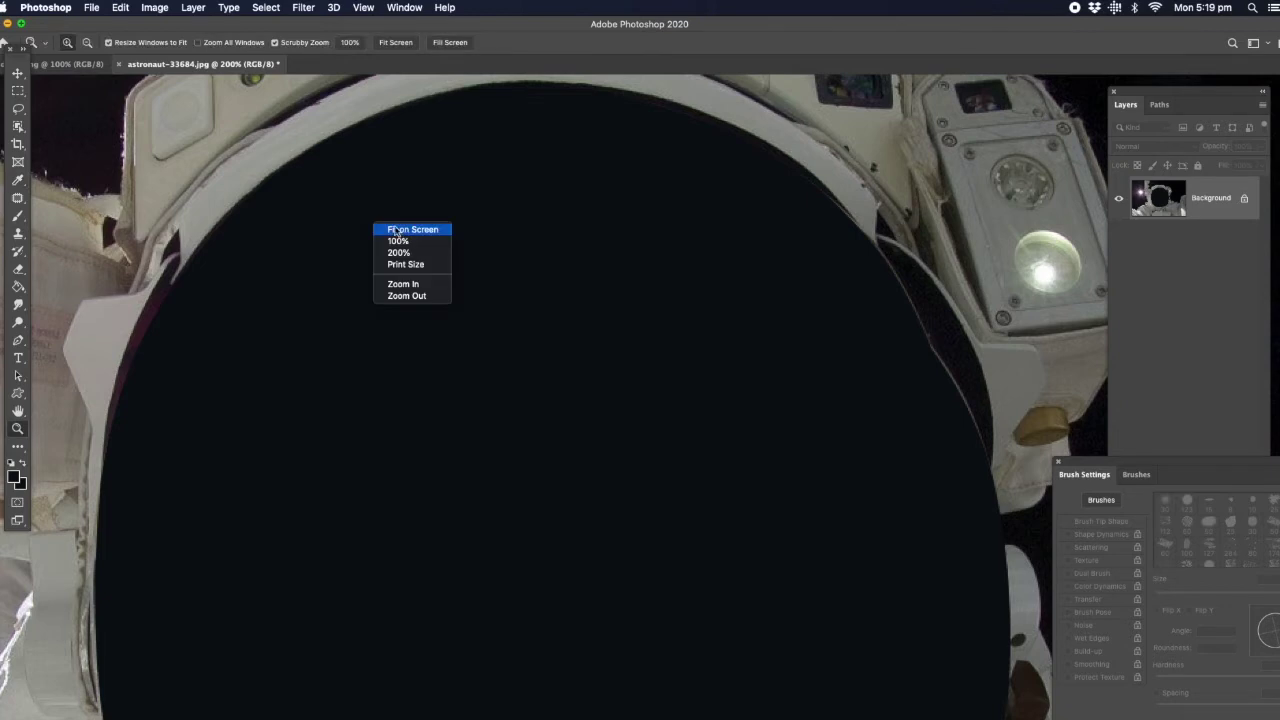
pyautogui.click(396, 232)
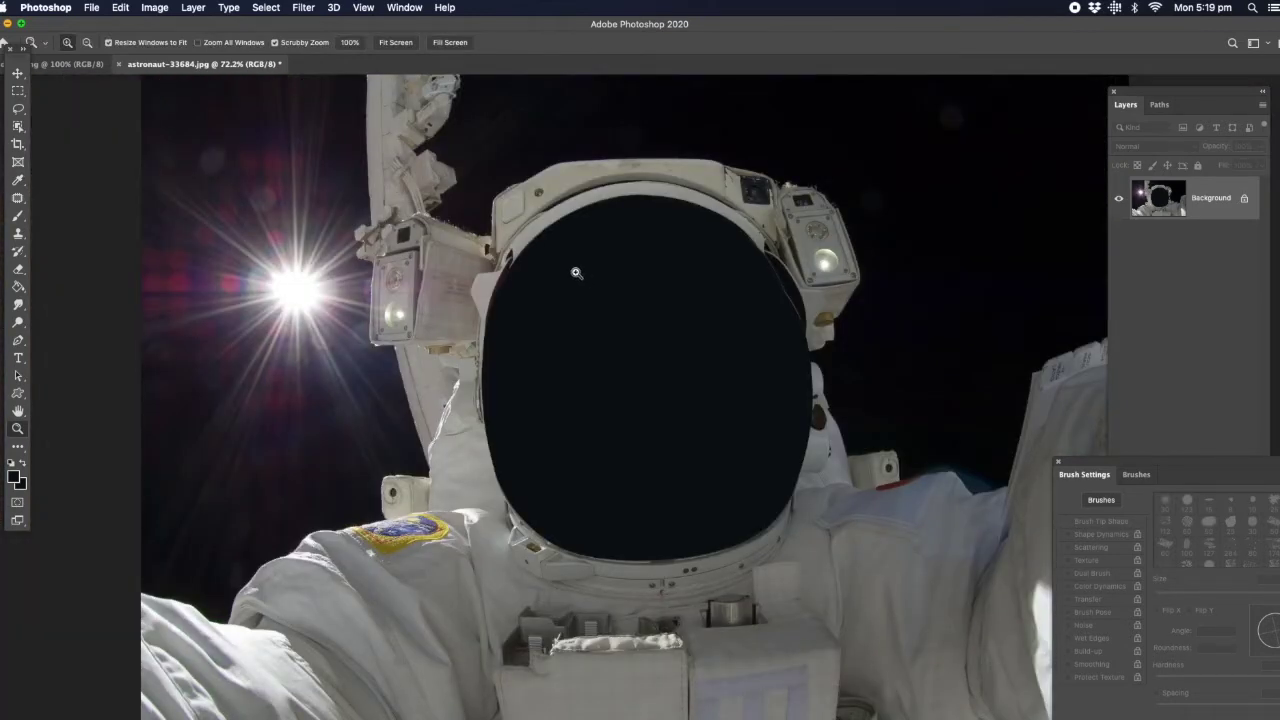
pyautogui.click(120, 8)
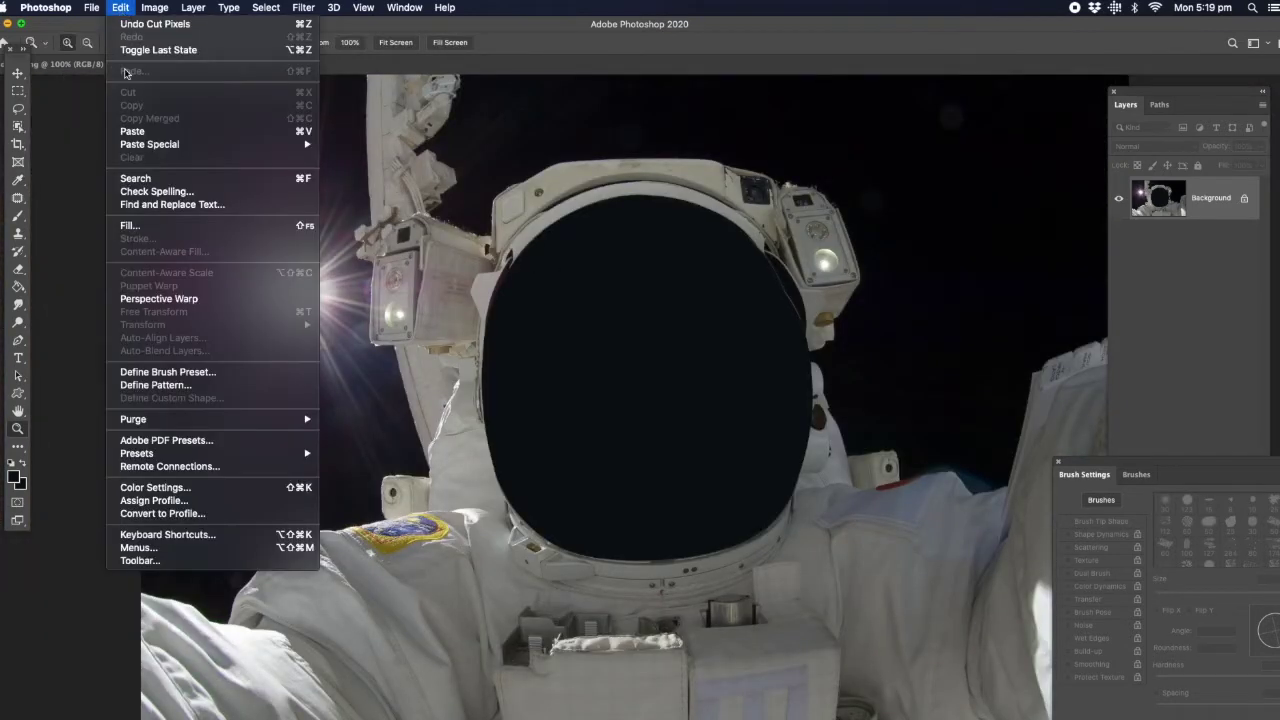
pyautogui.click(145, 133)
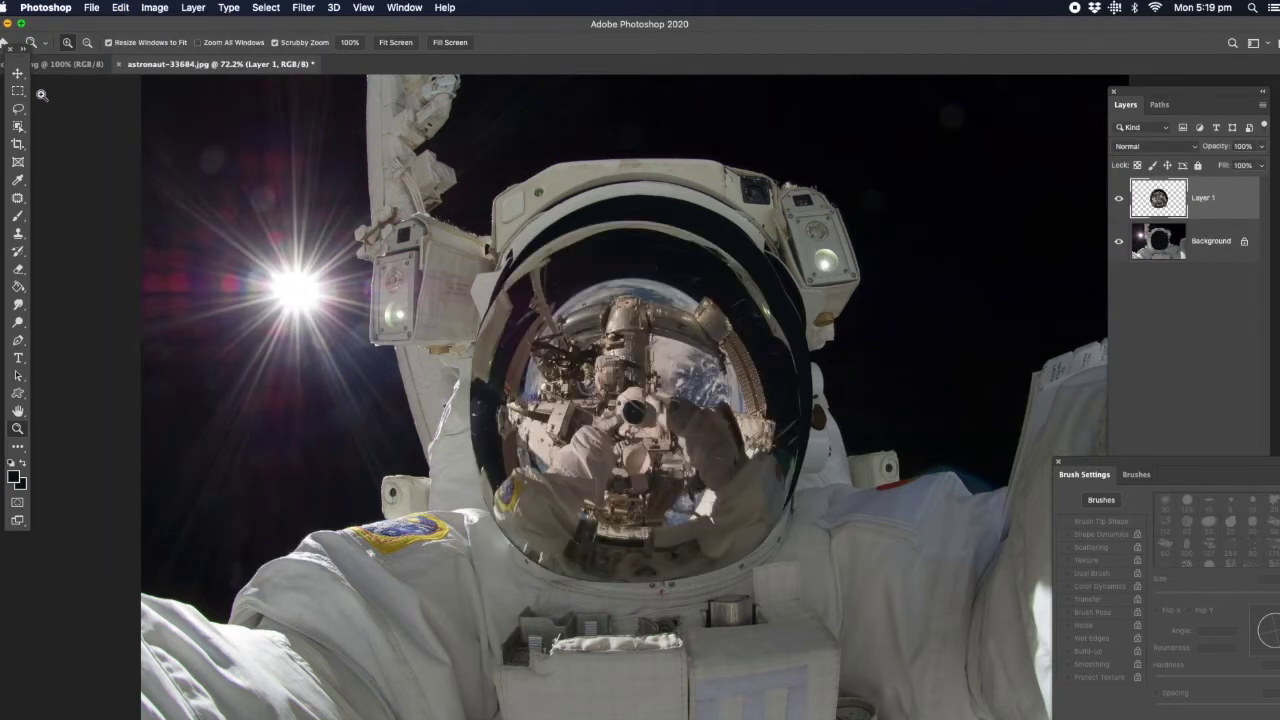
pyautogui.moveTo(17, 73); pyautogui.dragTo(77, 74)
pyautogui.moveTo(613, 342); pyautogui.dragTo(626, 316)
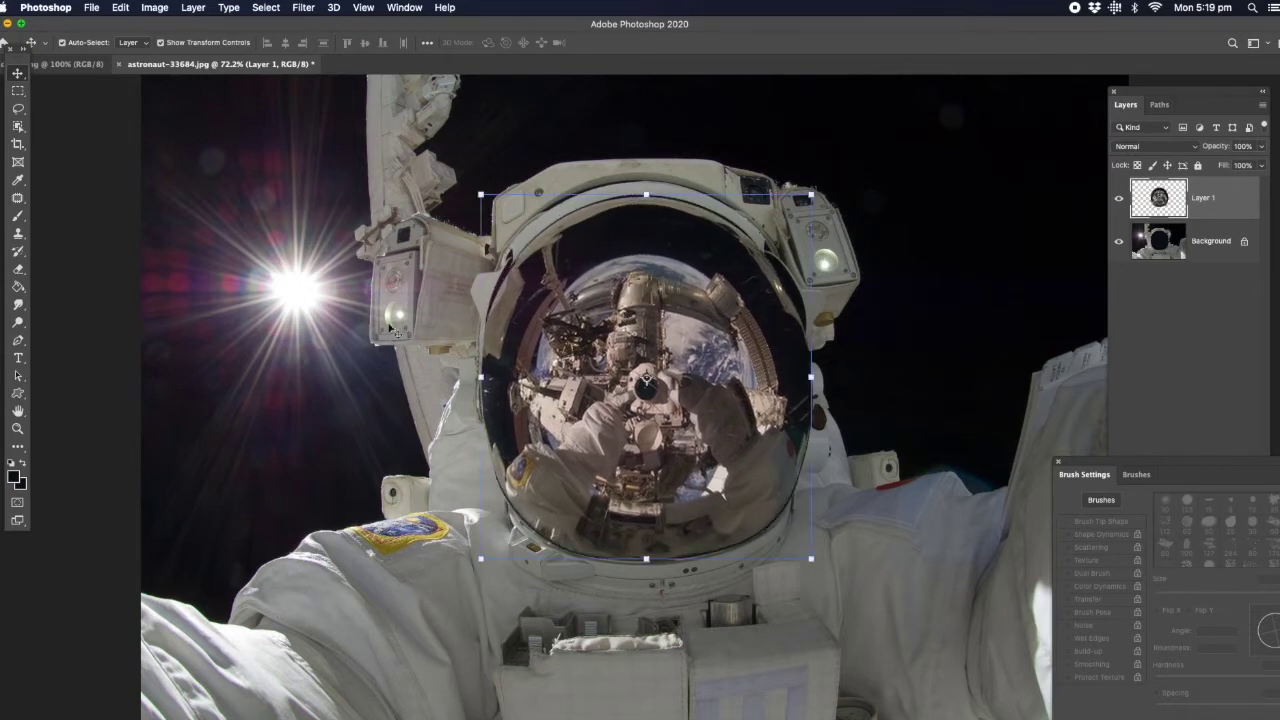
# Shift the visor layer slightly so its upper-left edge lines up with the helmet rim.
pyautogui.click(17, 428)
pyautogui.click(516, 306)
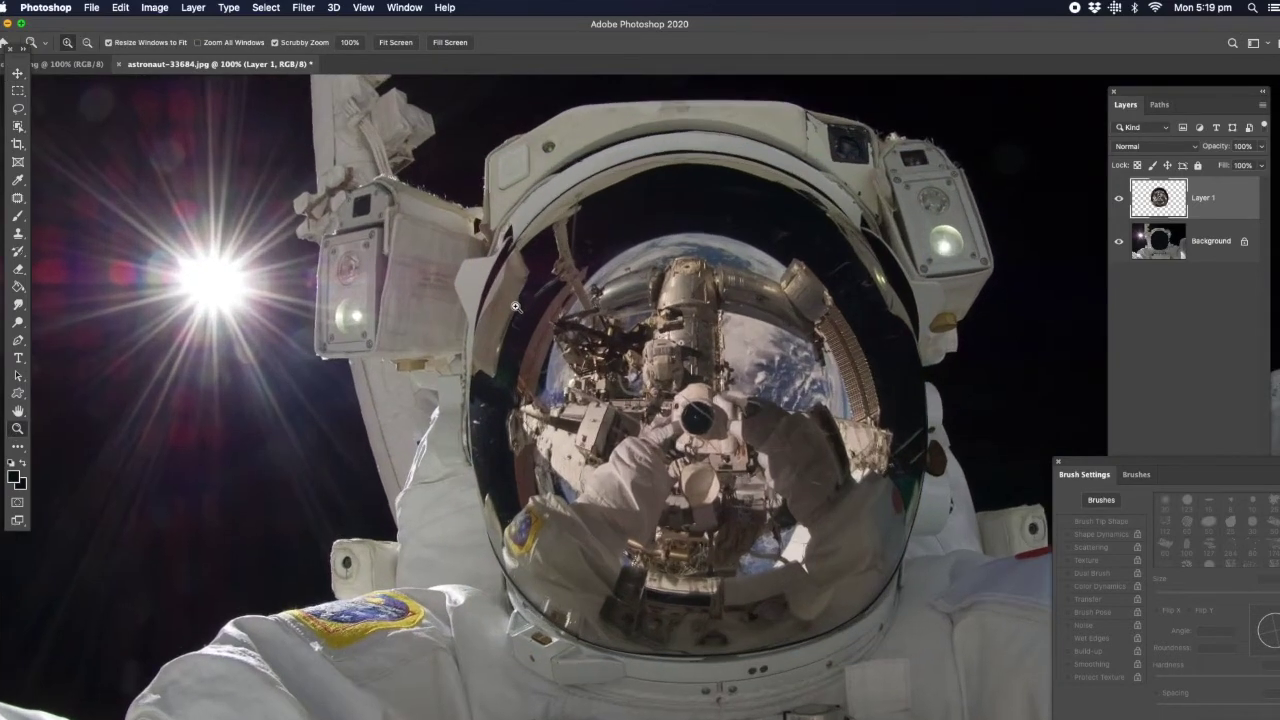
pyautogui.doubleClick(516, 306)
pyautogui.scroll(5, 546, 236)
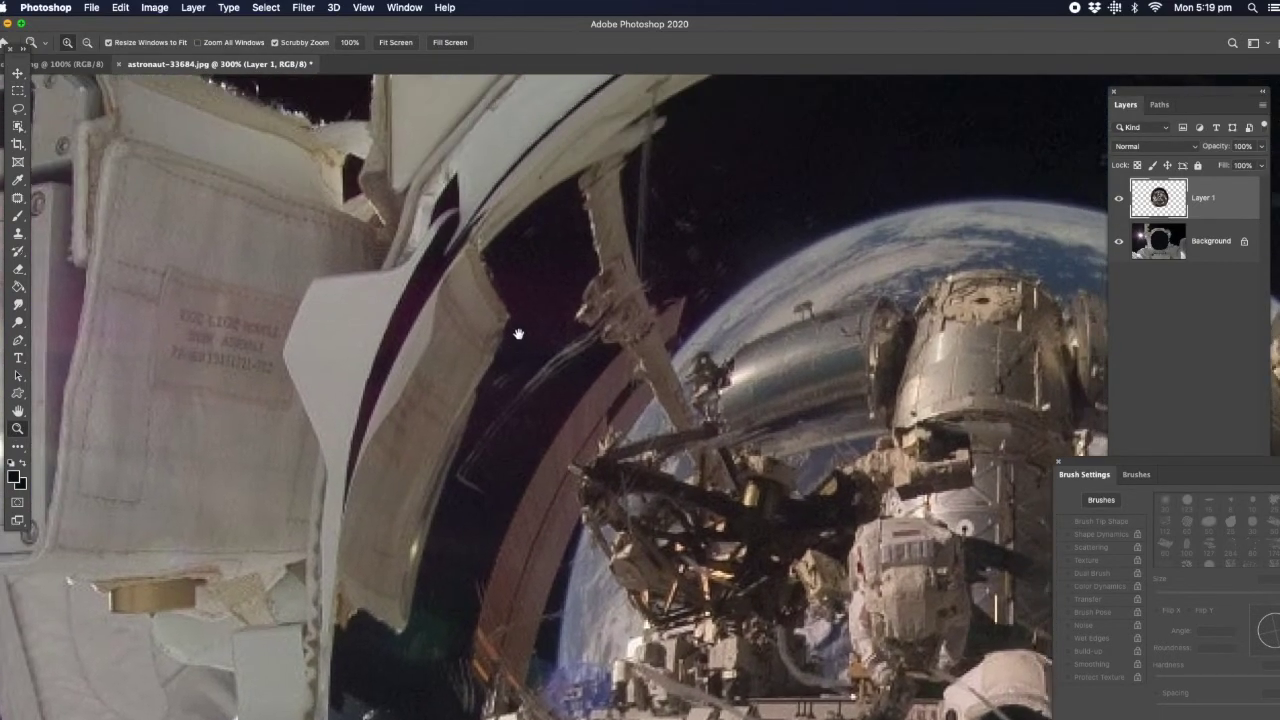
pyautogui.click(18, 74)
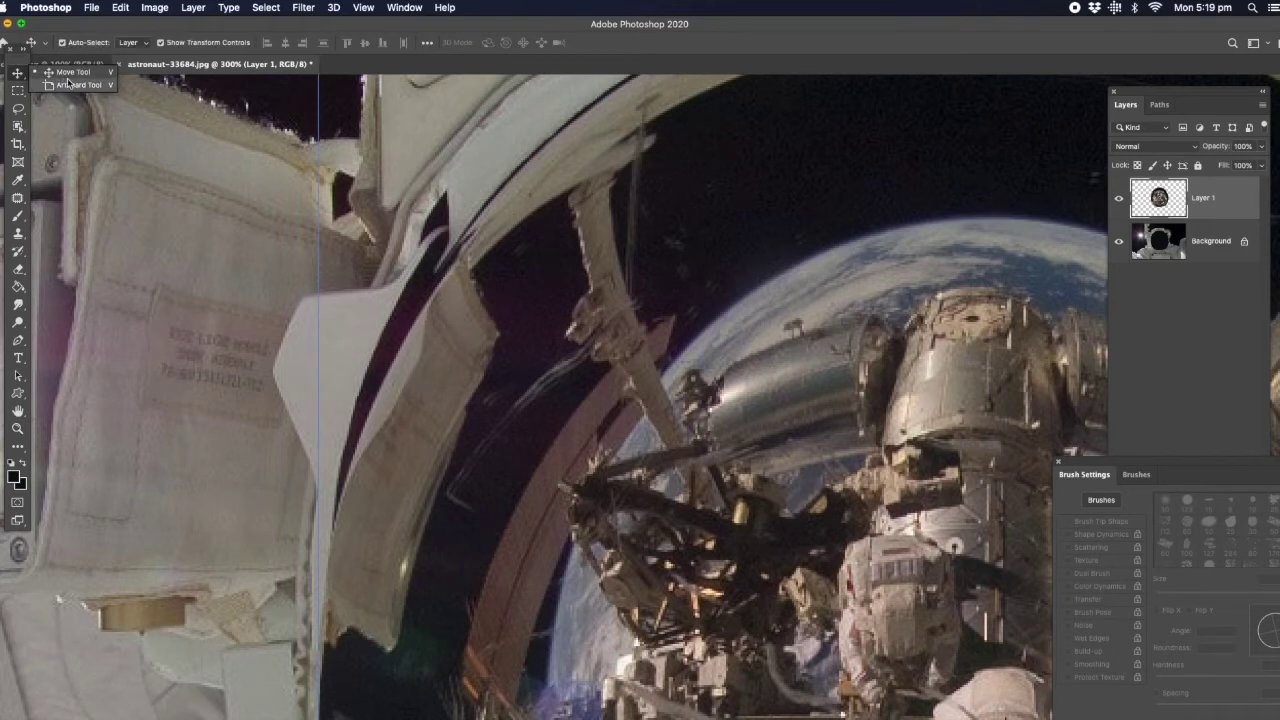
pyautogui.moveTo(545, 259)
pyautogui.mouseDown()
pyautogui.moveTo(556, 265)
pyautogui.moveTo(534, 257)
pyautogui.mouseUp()
# Fine-tune the visor layer's position in small horizontal nudges against the helmet's lower-left edge.
pyautogui.moveTo(468, 380); pyautogui.dragTo(516, 191)
pyautogui.scroll(-10, 516, 191)
pyautogui.hscroll(3, 516, 191)
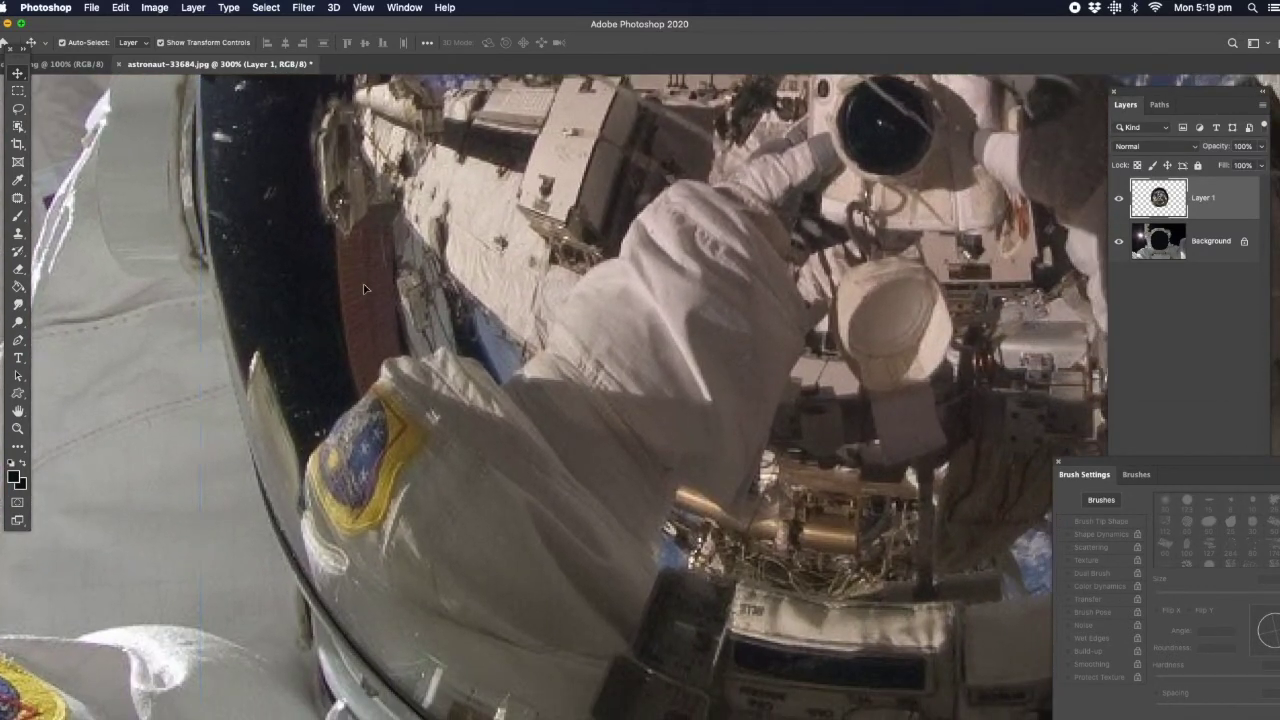
pyautogui.moveTo(367, 288); pyautogui.dragTo(366, 295)
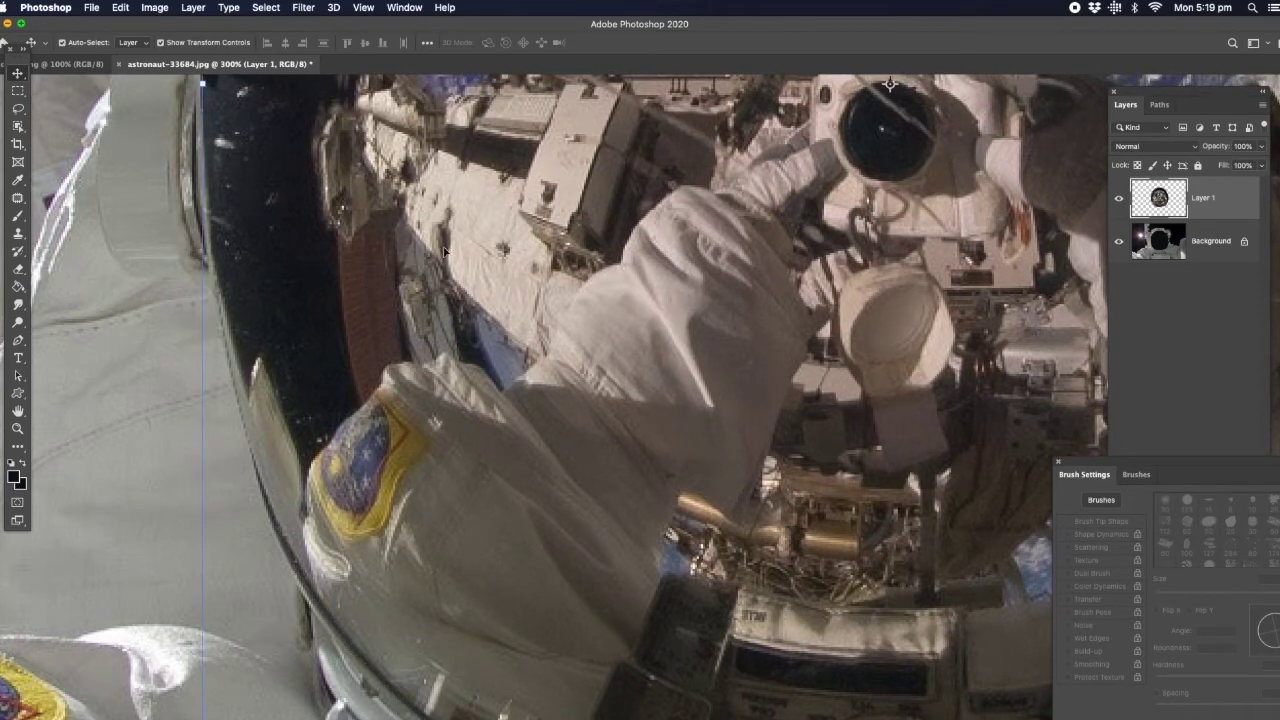
pyautogui.press('Left')
pyautogui.press('Left')
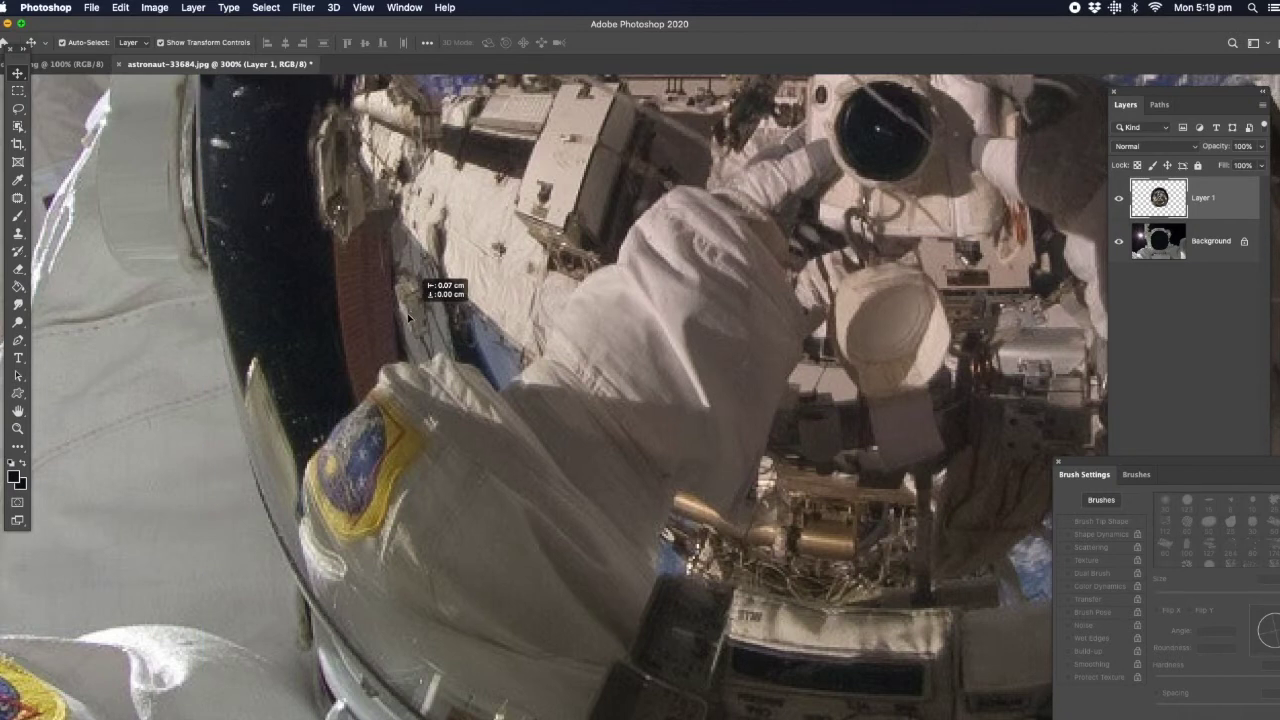
pyautogui.press('Right')
pyautogui.press('Right')
pyautogui.press('Right')
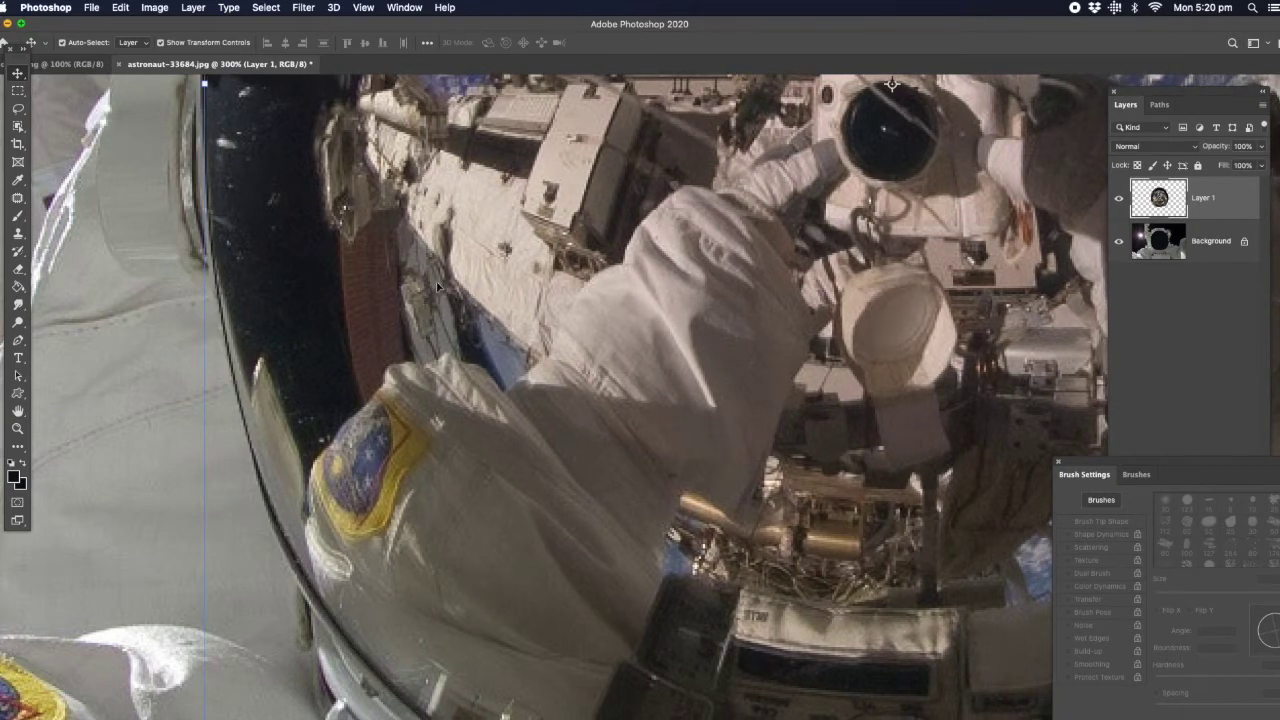
pyautogui.press('Right')
pyautogui.press('Right')
pyautogui.press('Left')
pyautogui.press('Left')
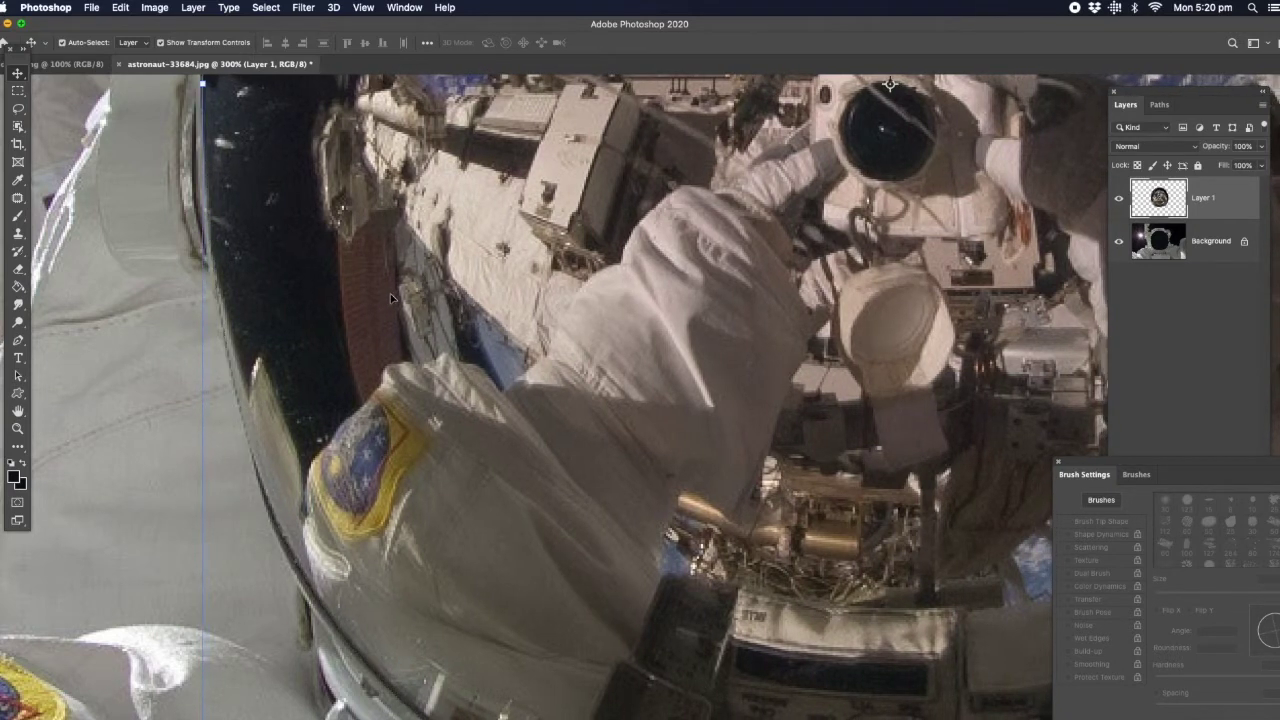
# Check the visor layer's fit all round the helmet rim and hide that layer.
pyautogui.moveTo(431, 351); pyautogui.dragTo(363, 138)
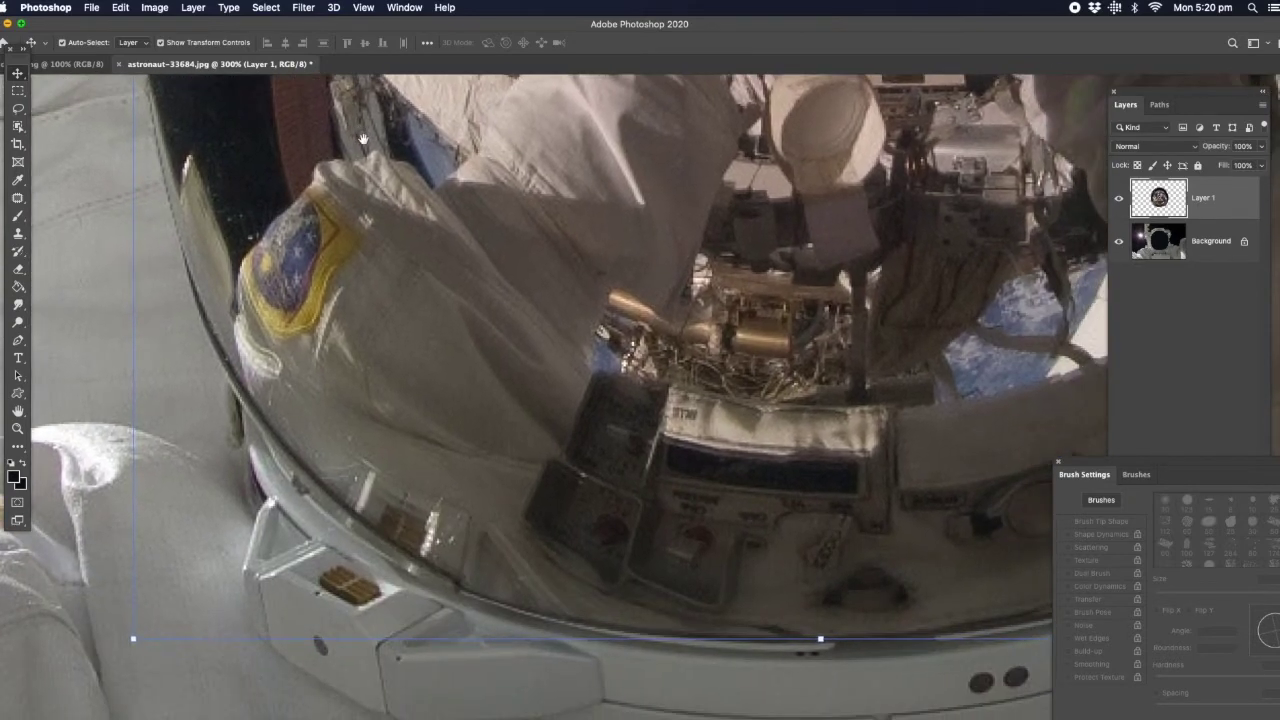
pyautogui.hscroll(5, 642, 275)
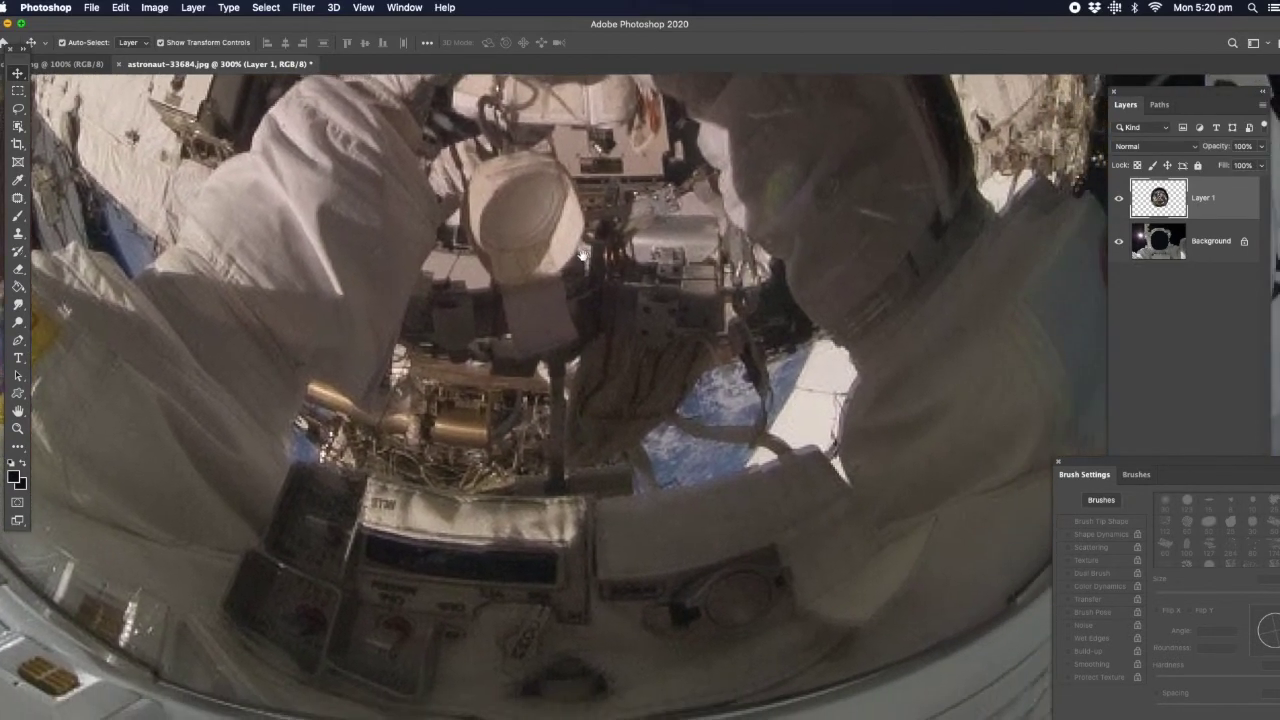
pyautogui.hscroll(4, 568, 248)
pyautogui.hscroll(4, 524, 296)
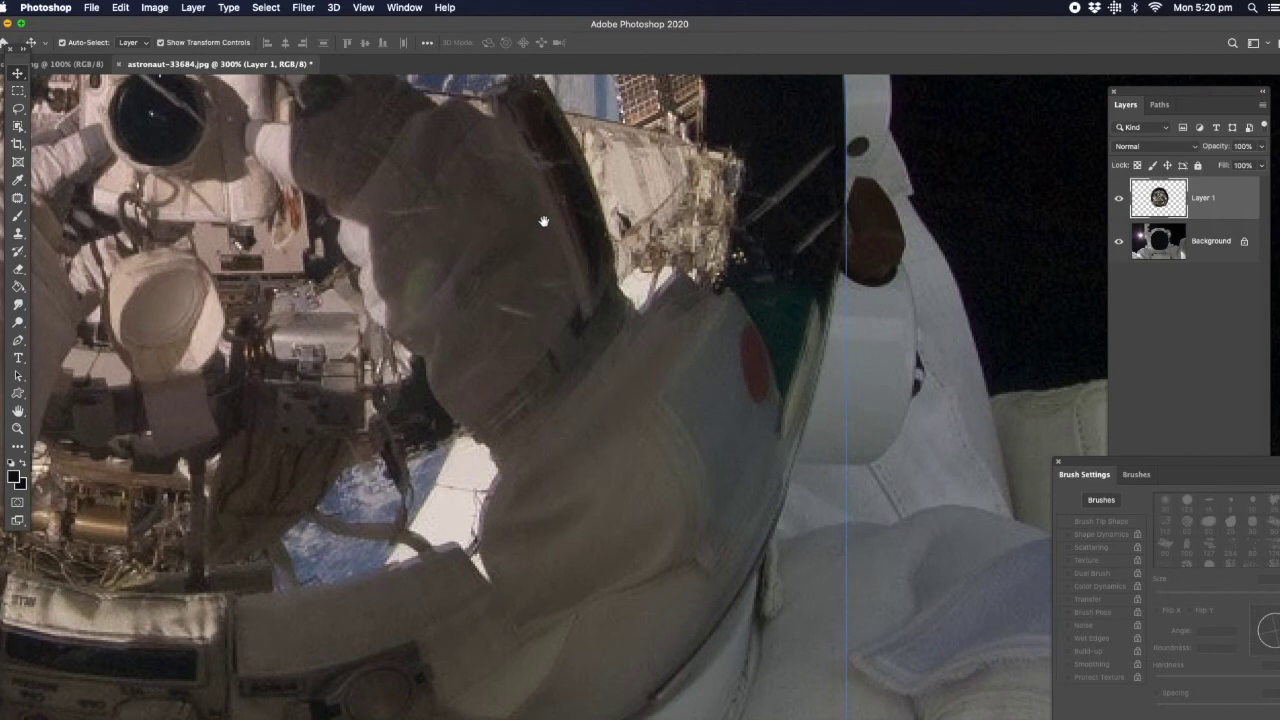
pyautogui.scroll(10, 543, 221)
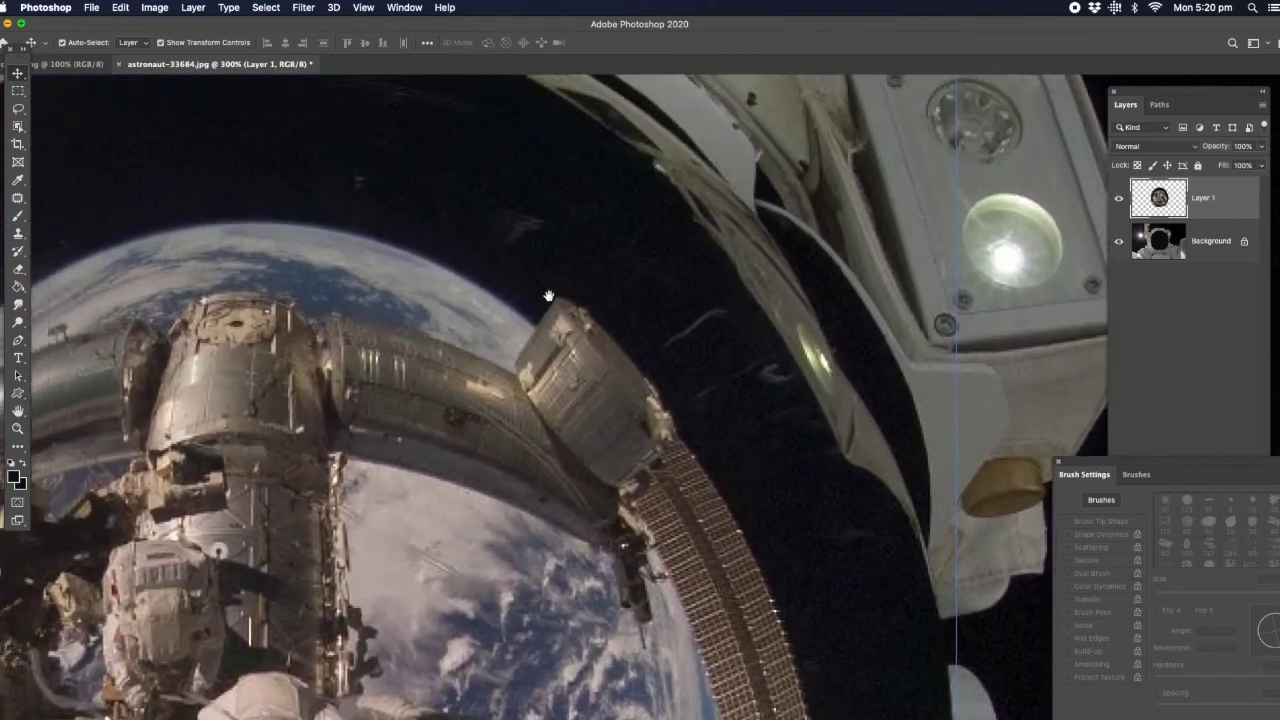
pyautogui.hscroll(-5, 548, 296)
pyautogui.scroll(4, 548, 296)
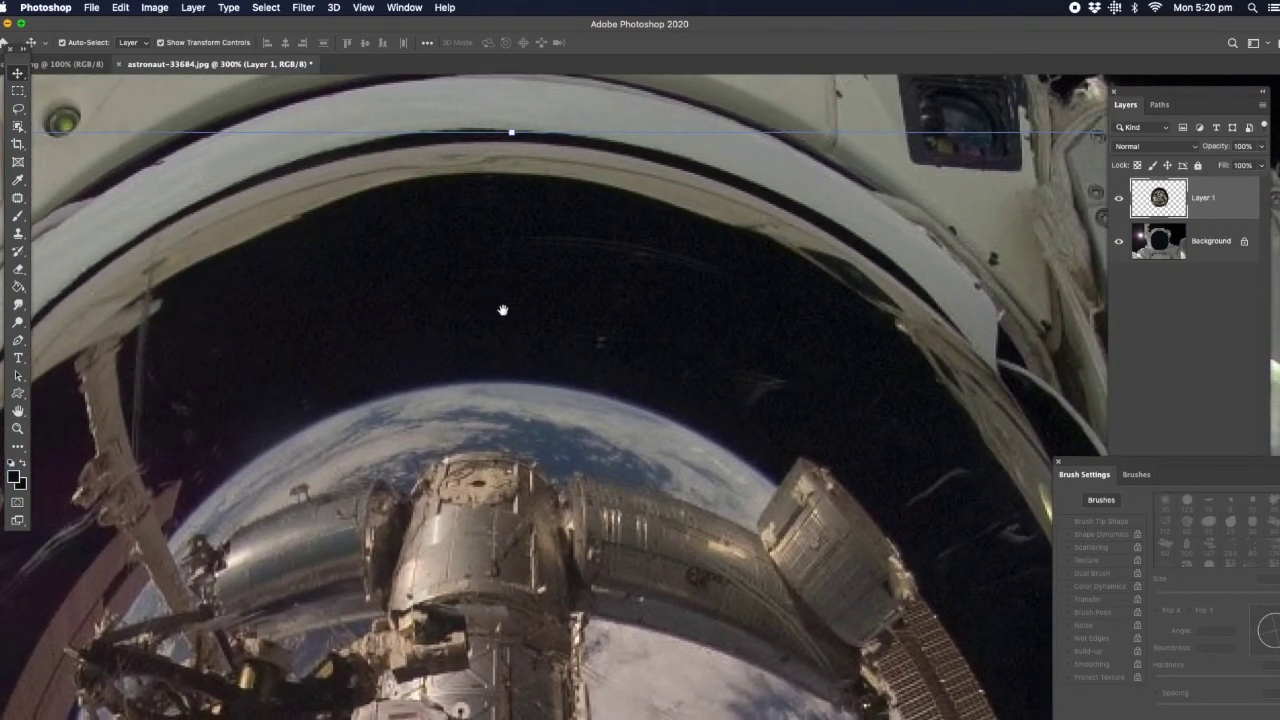
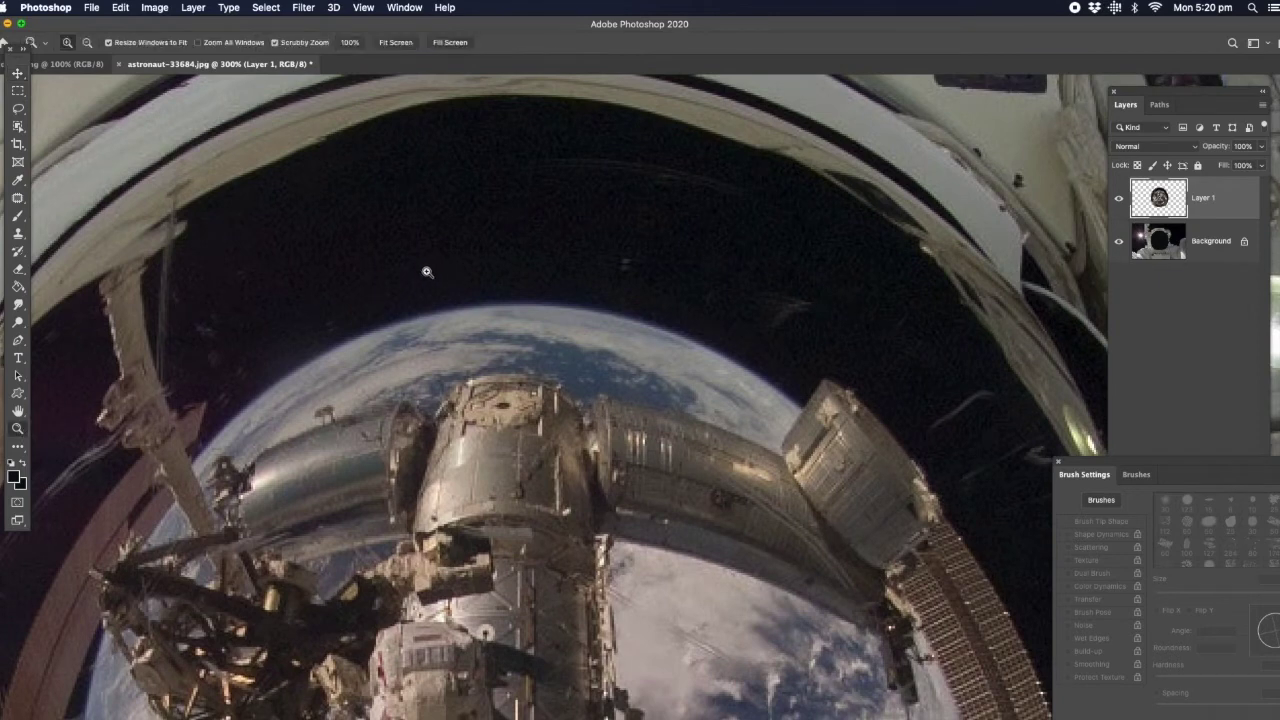
pyautogui.click(449, 278)
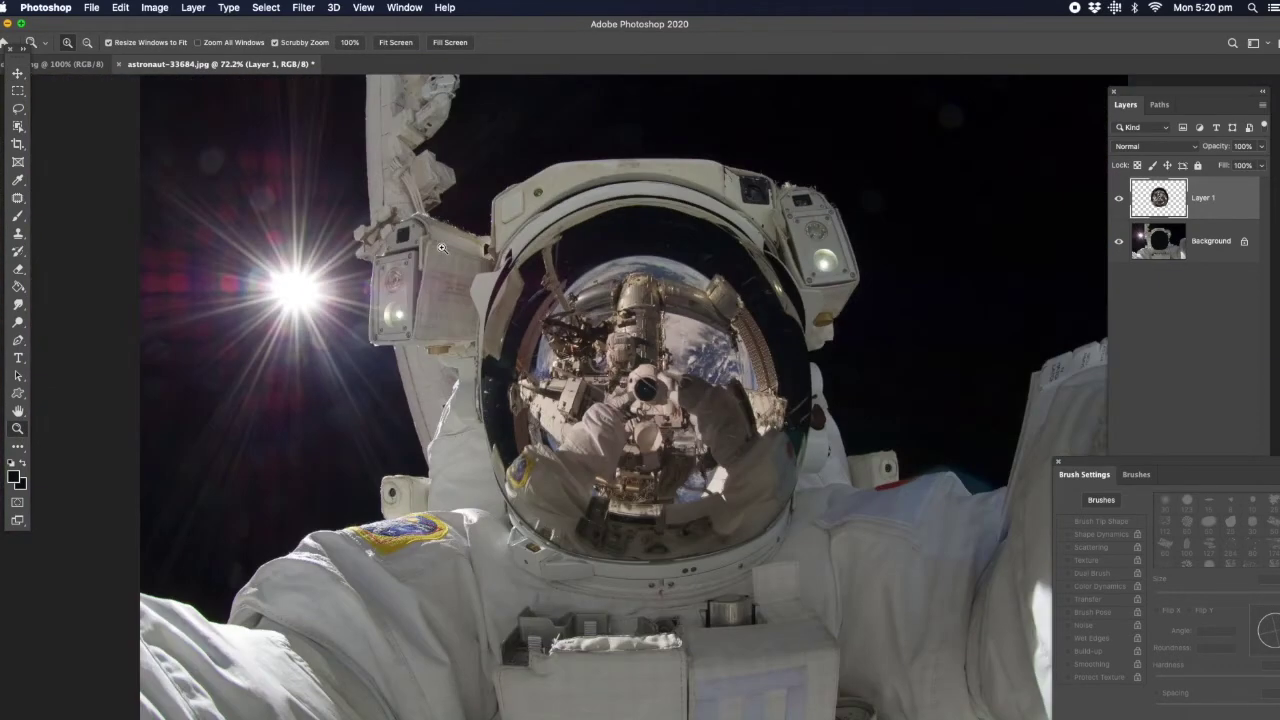
pyautogui.click(1119, 202)
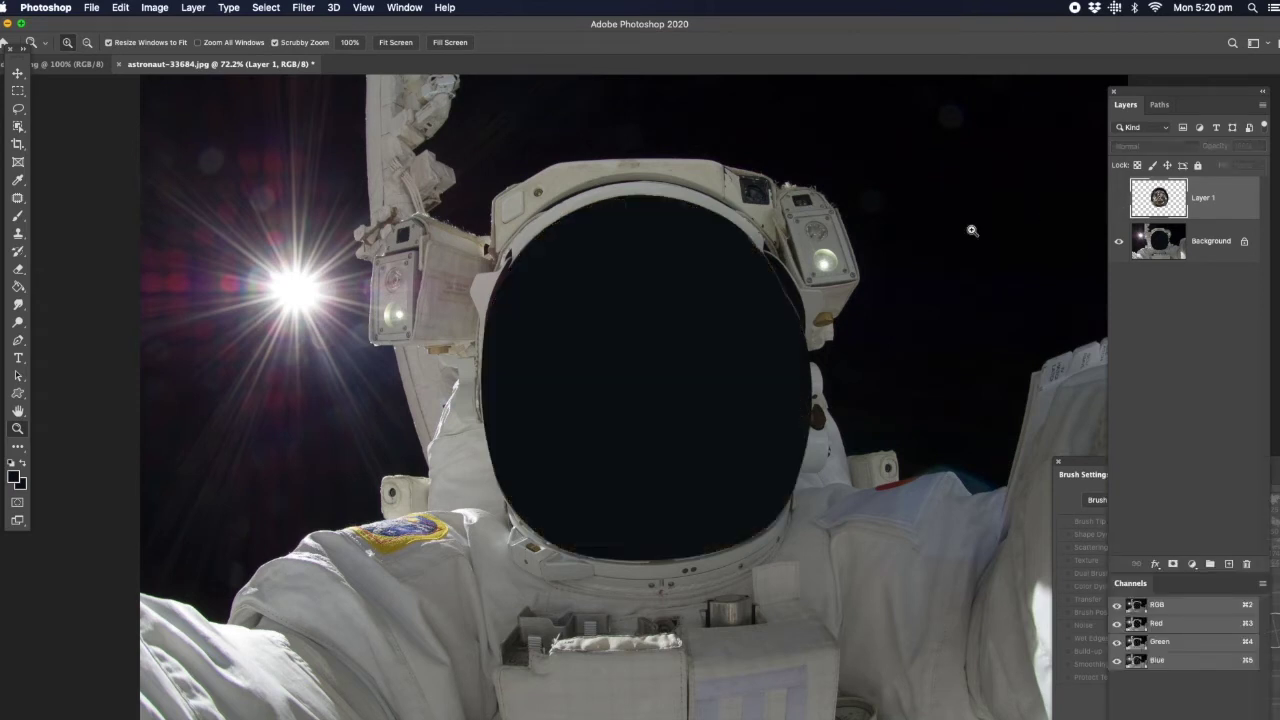
# In the portrait image, lasso loosely around the man's head, hair and collar with 0 px feather and copy the selection.
pyautogui.click(72, 64)
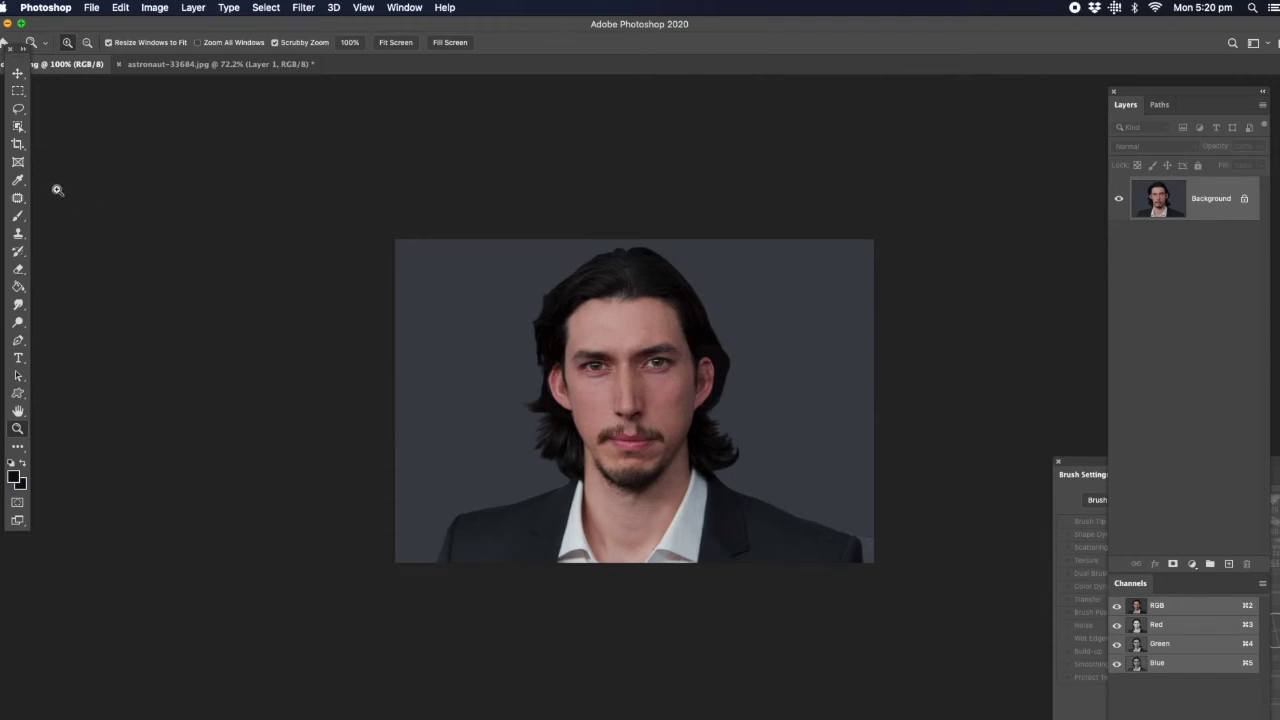
pyautogui.click(19, 111)
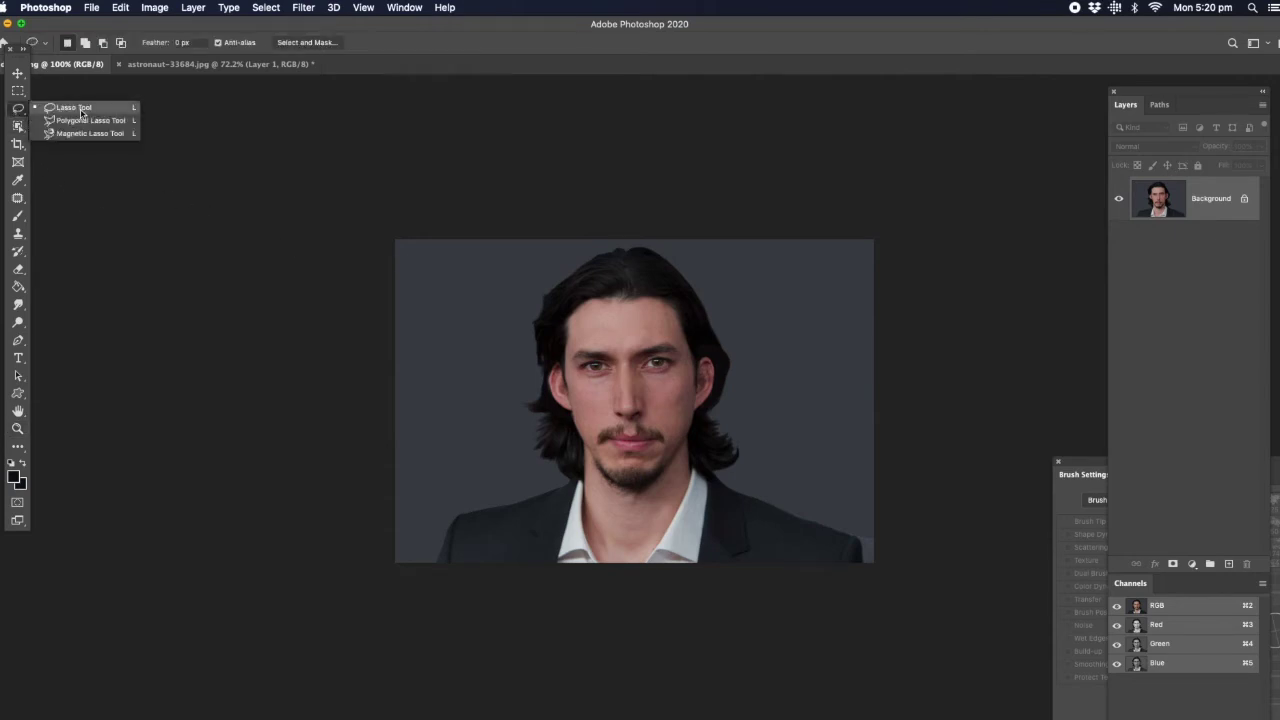
pyautogui.click(81, 111)
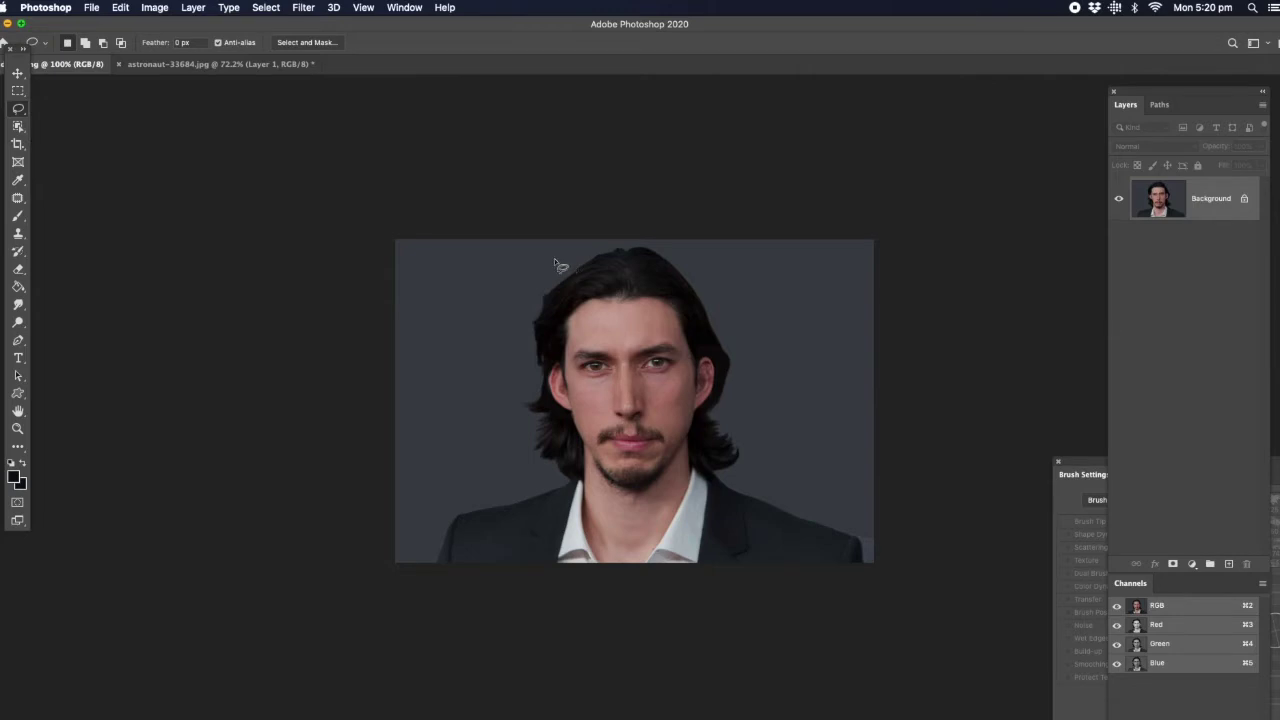
pyautogui.moveTo(556, 258)
pyautogui.mouseDown()
pyautogui.moveTo(516, 312)
pyautogui.moveTo(506, 367)
pyautogui.moveTo(516, 510)
pyautogui.moveTo(541, 541)
pyautogui.moveTo(695, 543)
pyautogui.moveTo(743, 507)
pyautogui.moveTo(769, 433)
pyautogui.moveTo(768, 364)
pyautogui.moveTo(744, 304)
pyautogui.moveTo(703, 247)
pyautogui.moveTo(641, 233)
pyautogui.moveTo(576, 244)
pyautogui.mouseUp()
pyautogui.click(120, 8)
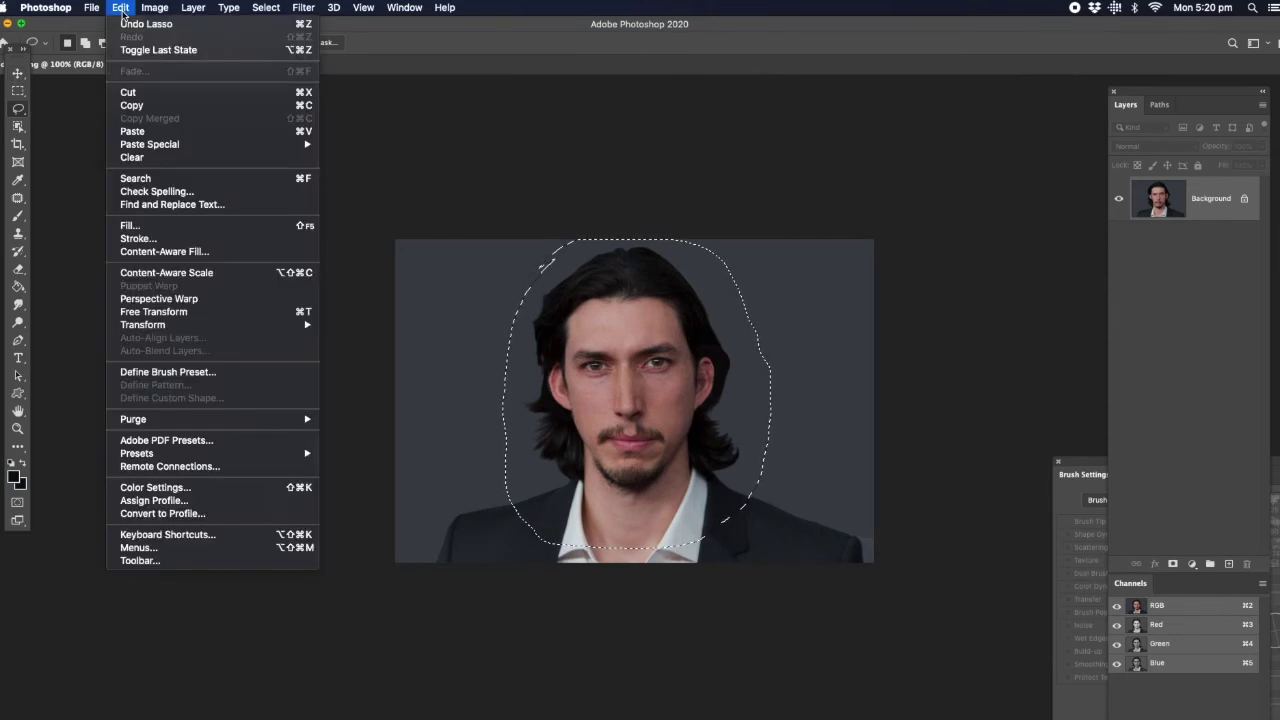
pyautogui.click(134, 105)
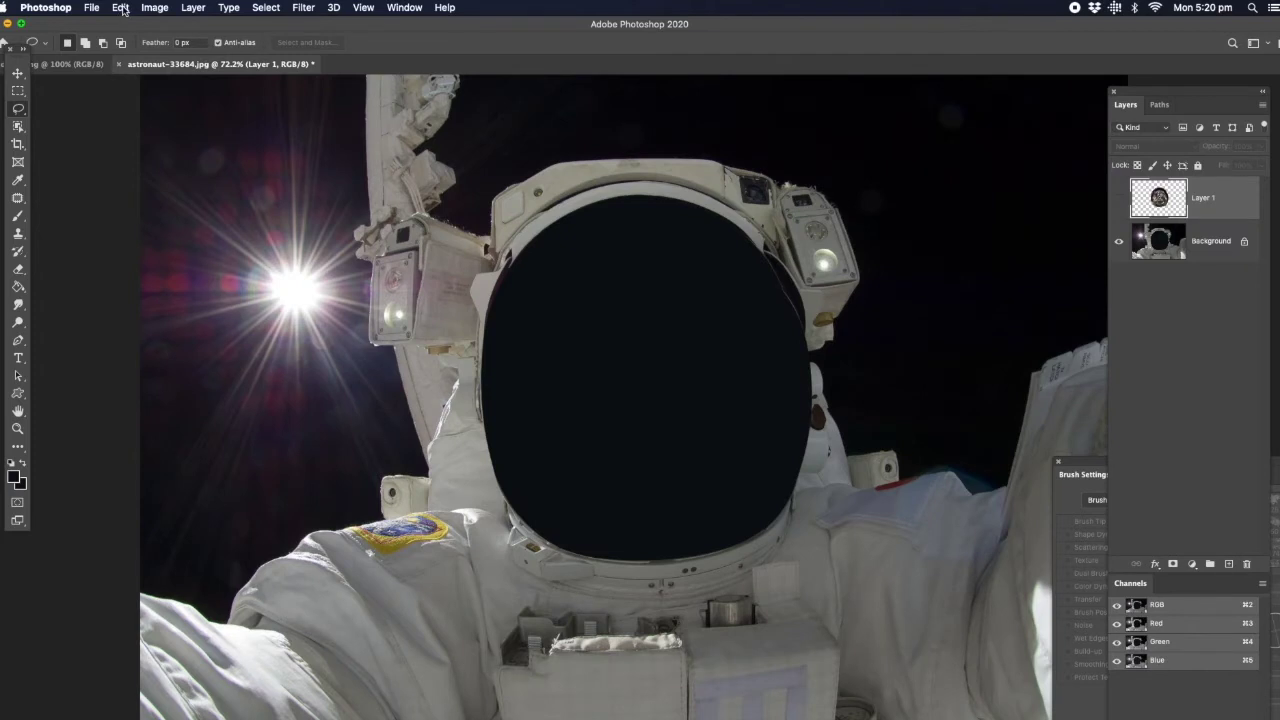
# Paste the copied head into the astronaut image and place it in the middle of the dark visor.
pyautogui.click(121, 9)
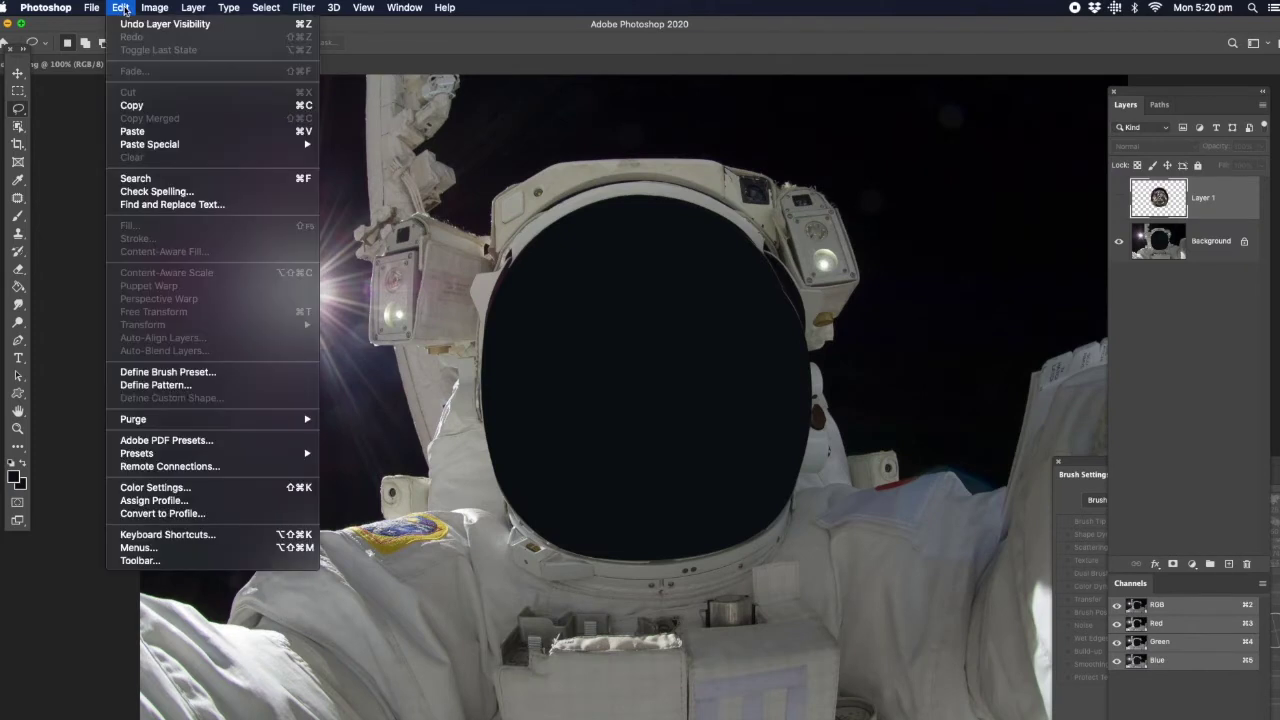
pyautogui.click(140, 134)
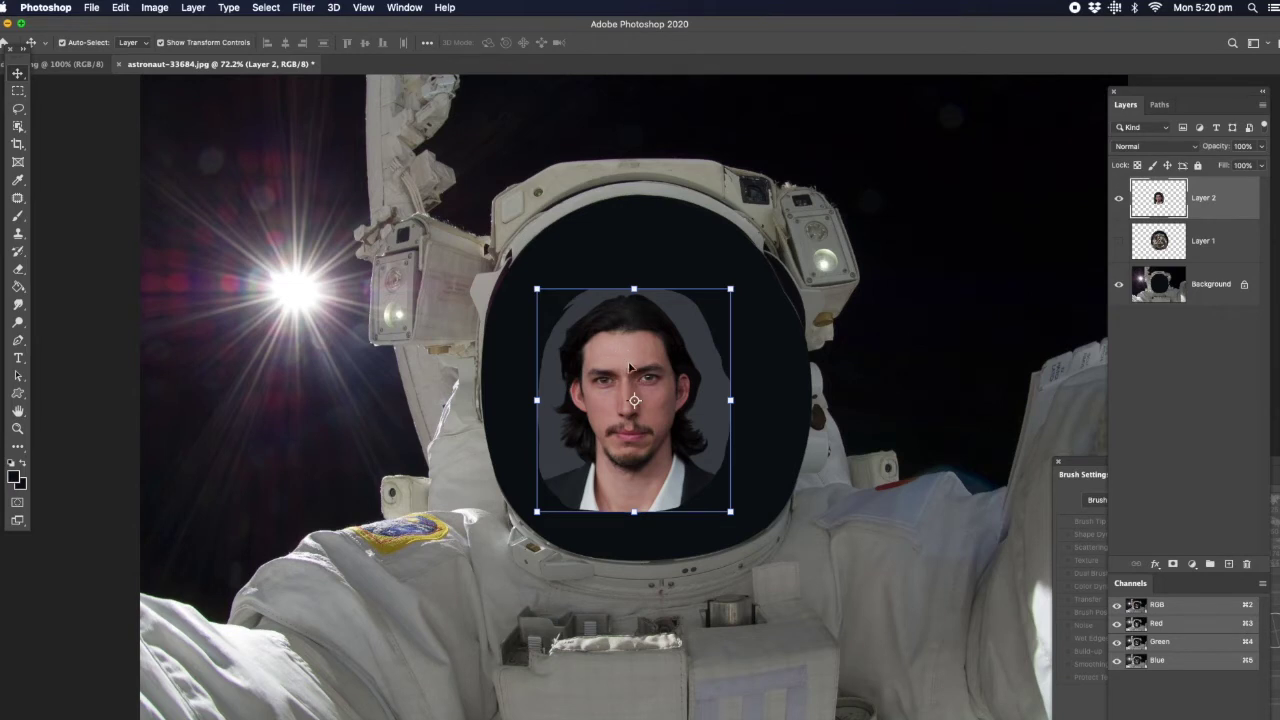
pyautogui.moveTo(629, 368); pyautogui.dragTo(639, 365)
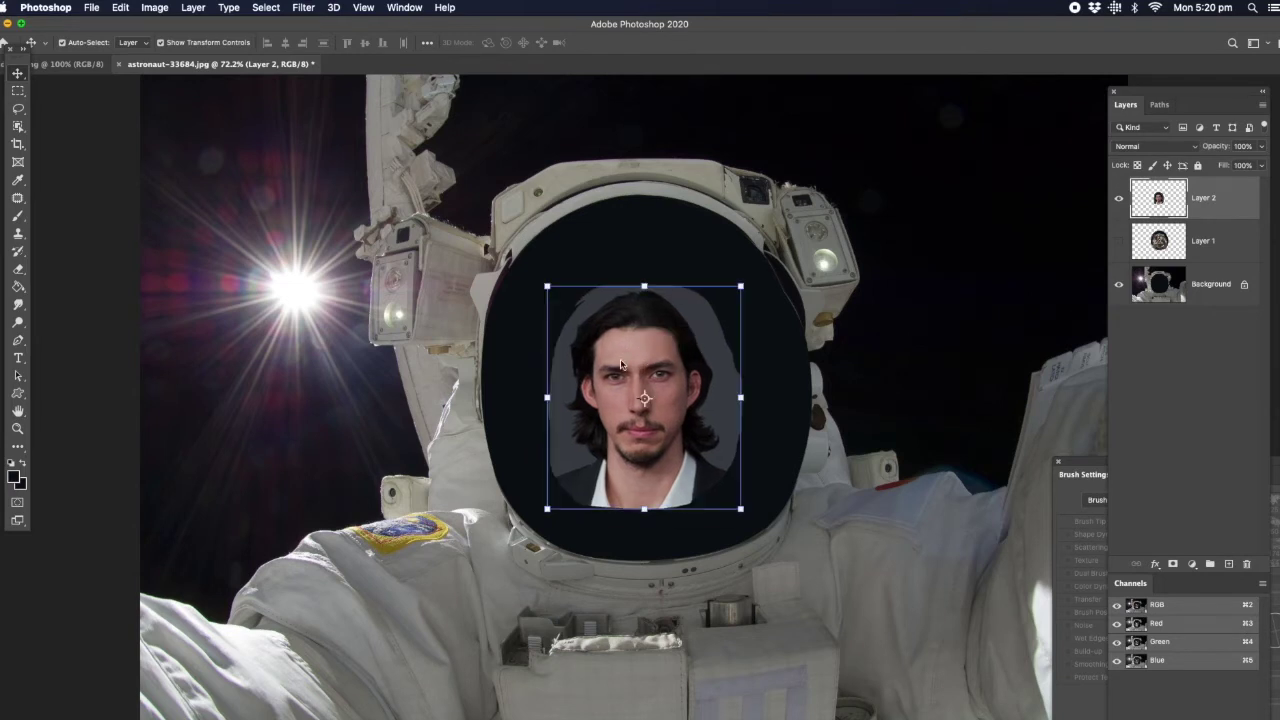
pyautogui.click(363, 8)
pyautogui.moveTo(400, 11)
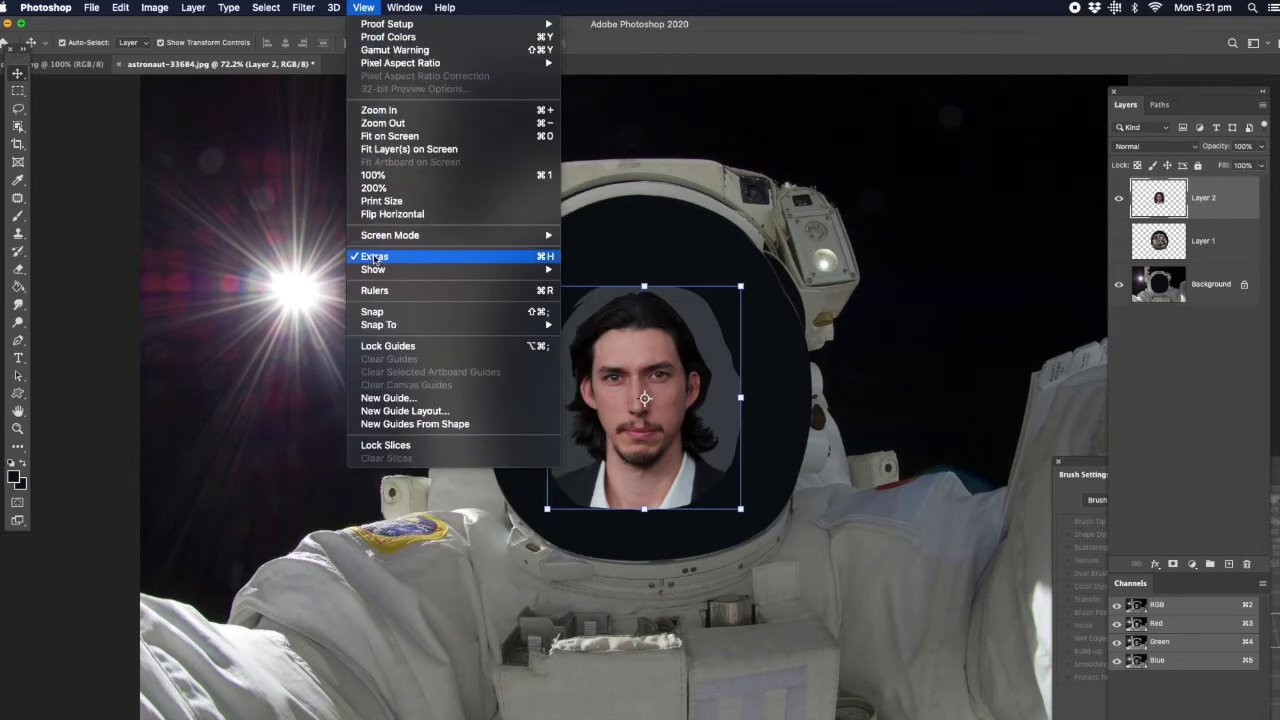
pyautogui.click(410, 258)
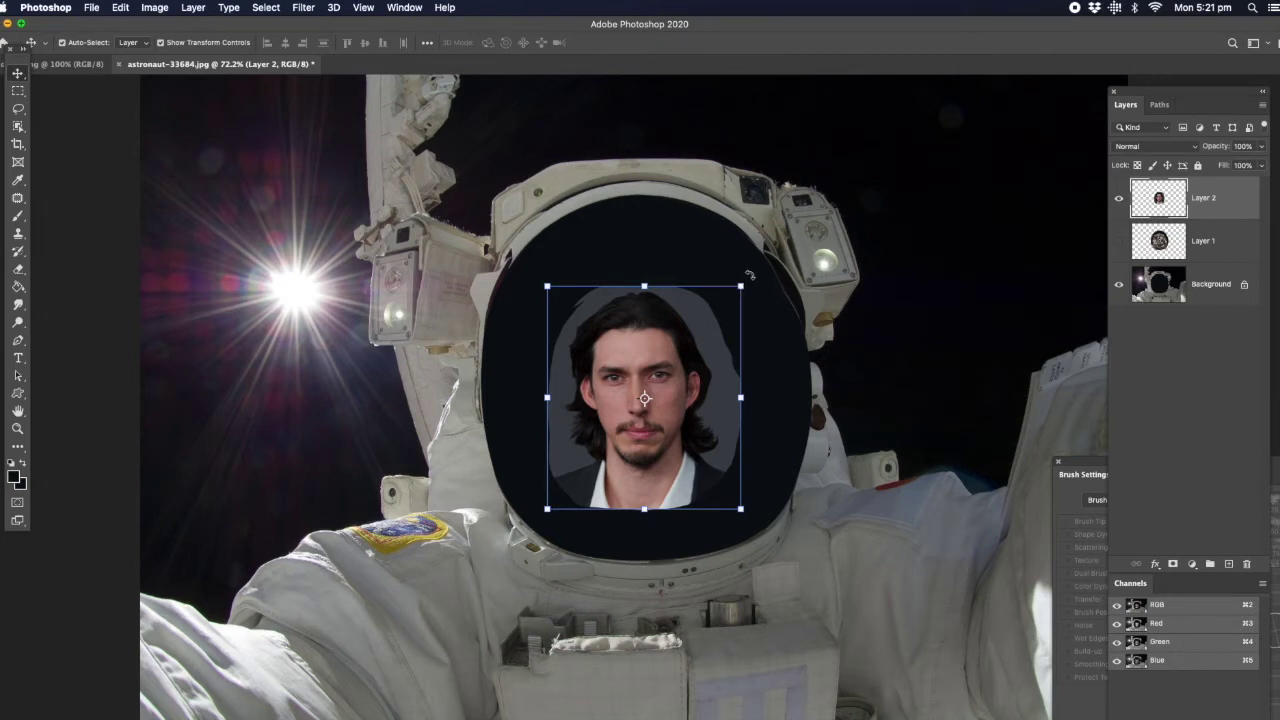
# Scale the pasted head proportionally to 178.58% and position it centrally over the helmet visor.
pyautogui.moveTo(741, 287); pyautogui.dragTo(857, 181)
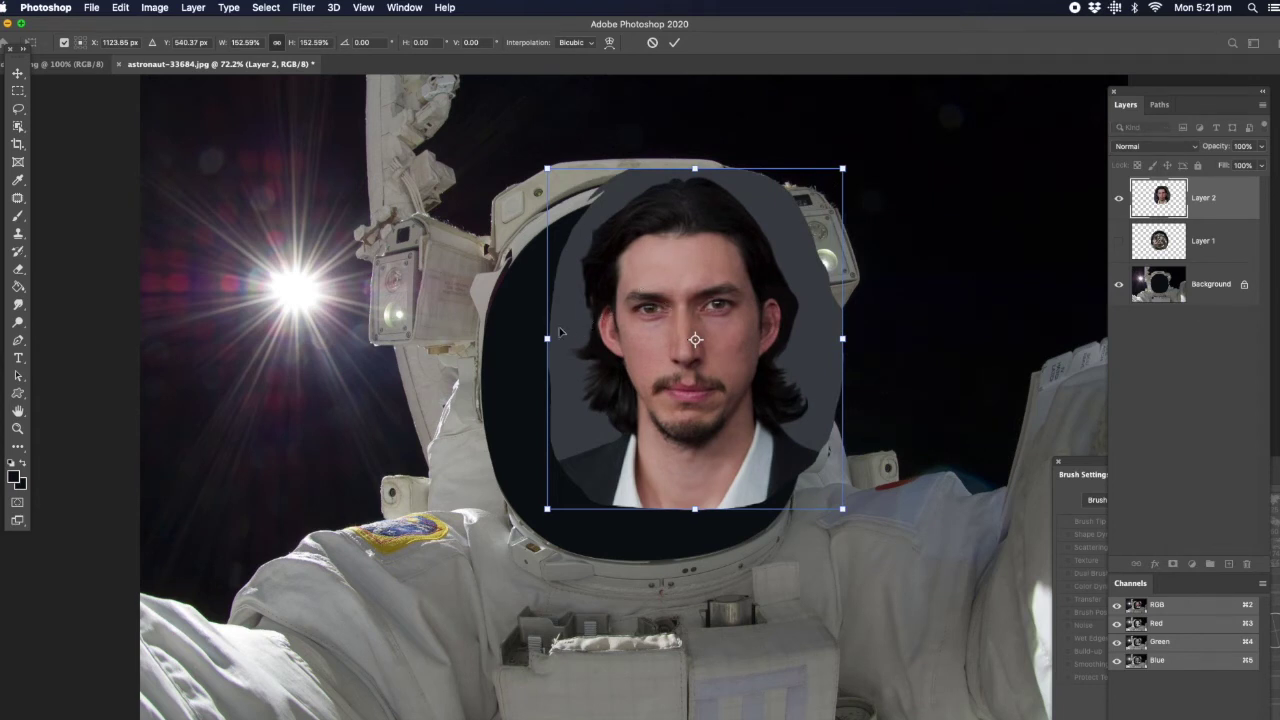
pyautogui.moveTo(547, 339)
pyautogui.mouseDown()
pyautogui.moveTo(474, 320)
pyautogui.moveTo(542, 333)
pyautogui.mouseUp()
pyautogui.press('super+z')
pyautogui.moveTo(667, 298); pyautogui.dragTo(643, 349)
pyautogui.moveTo(654, 254); pyautogui.dragTo(665, 190)
pyautogui.moveTo(651, 294); pyautogui.dragTo(593, 322)
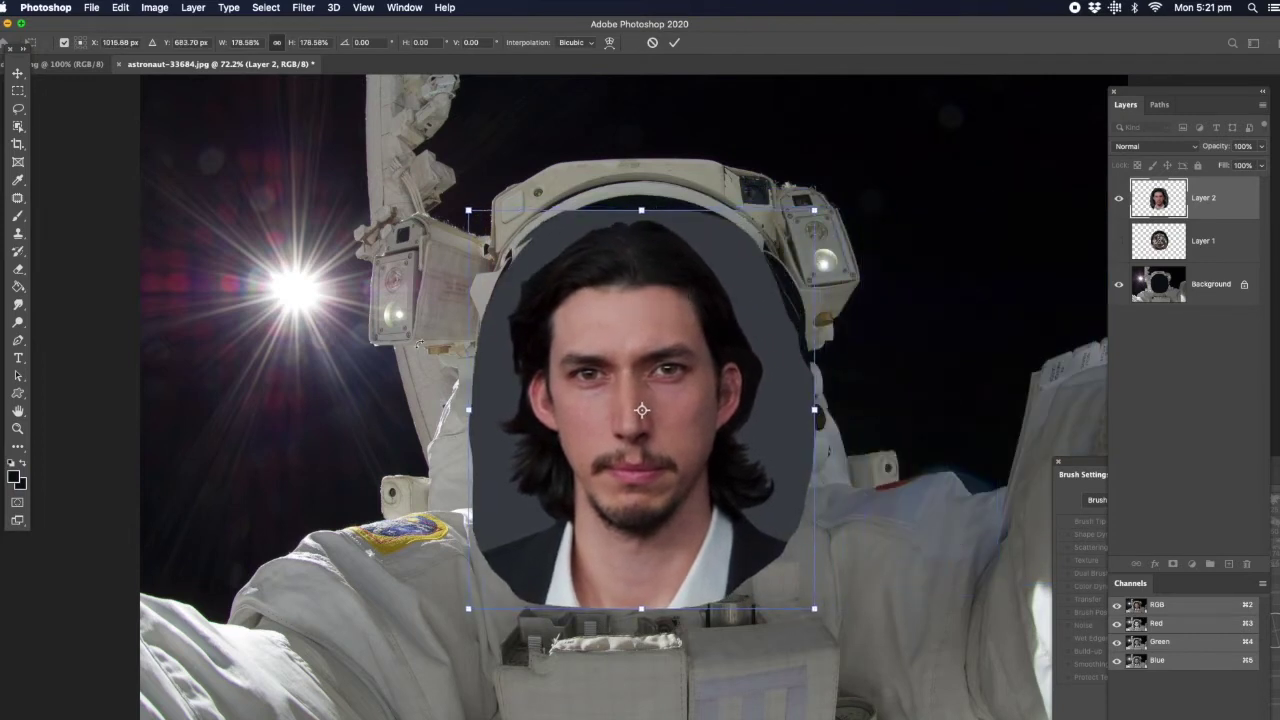
pyautogui.click(17, 428)
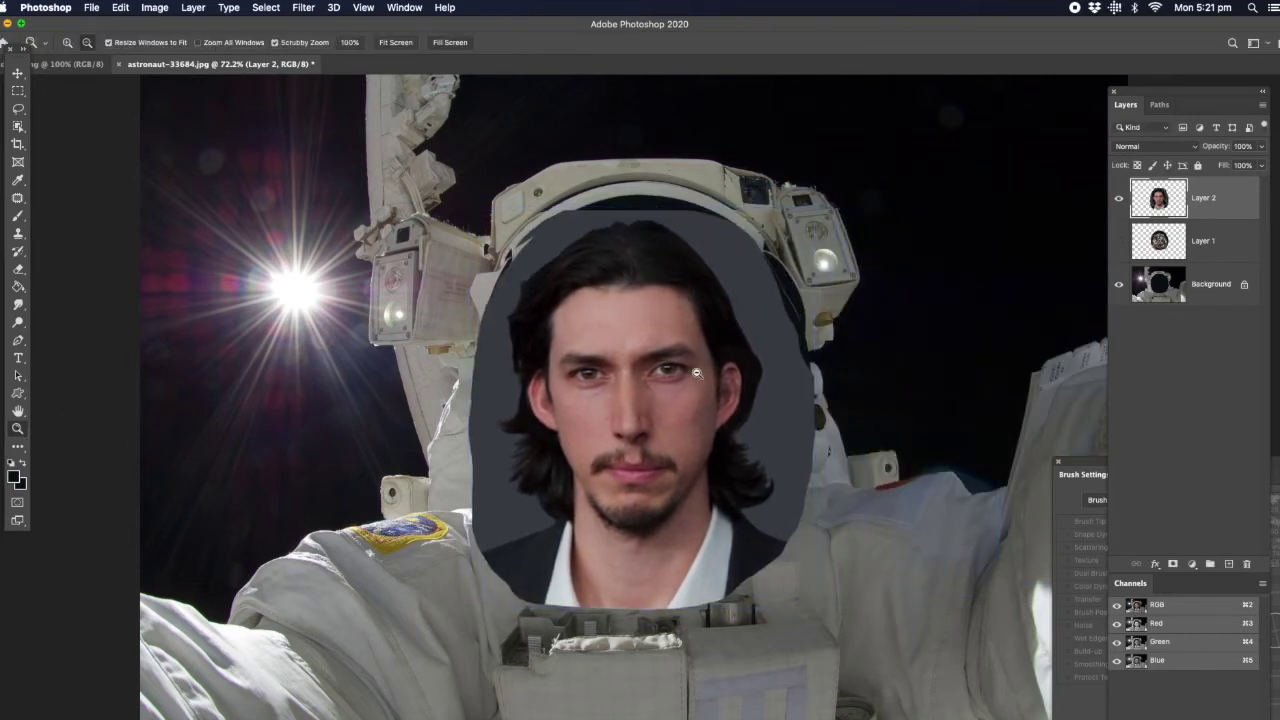
pyautogui.keyDown('alt'); pyautogui.click(692, 375); pyautogui.keyUp('alt')
pyautogui.keyDown('alt'); pyautogui.click(751, 426); pyautogui.keyUp('alt')
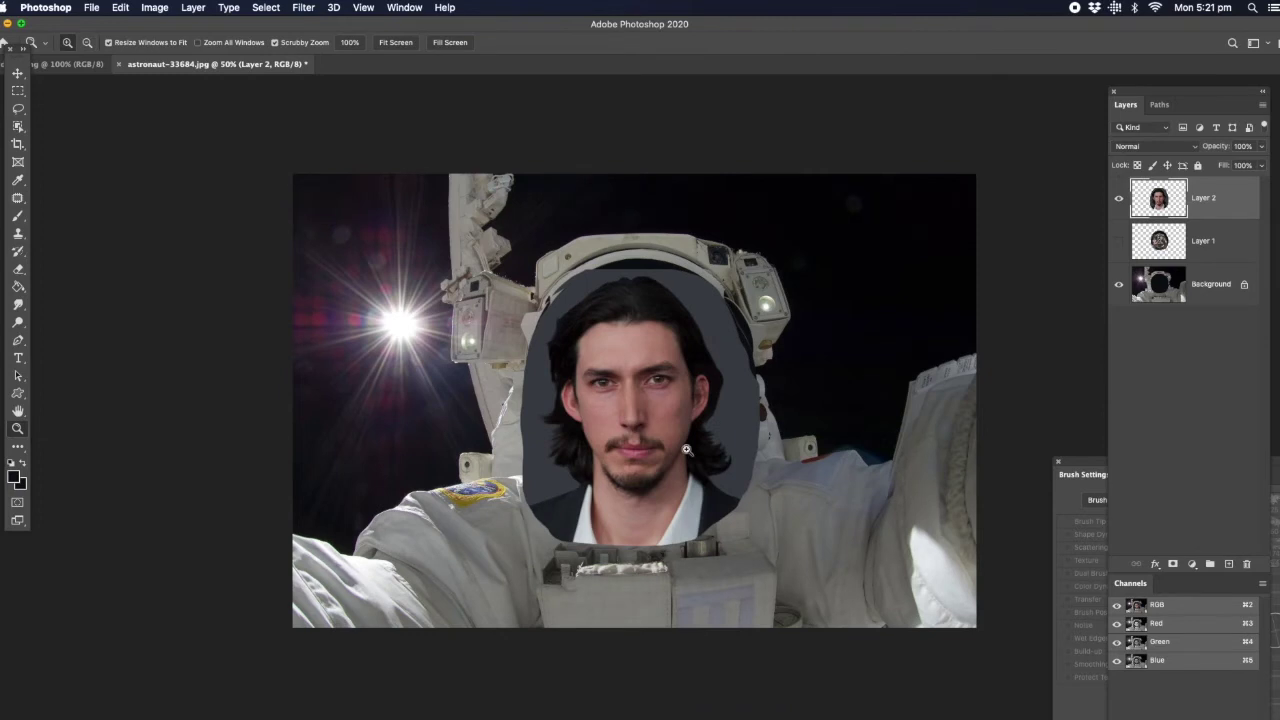
# Scale the pasted head proportionally to about 110% and centre it over the helmet opening so it overlaps the rim all round.
pyautogui.click(18, 74)
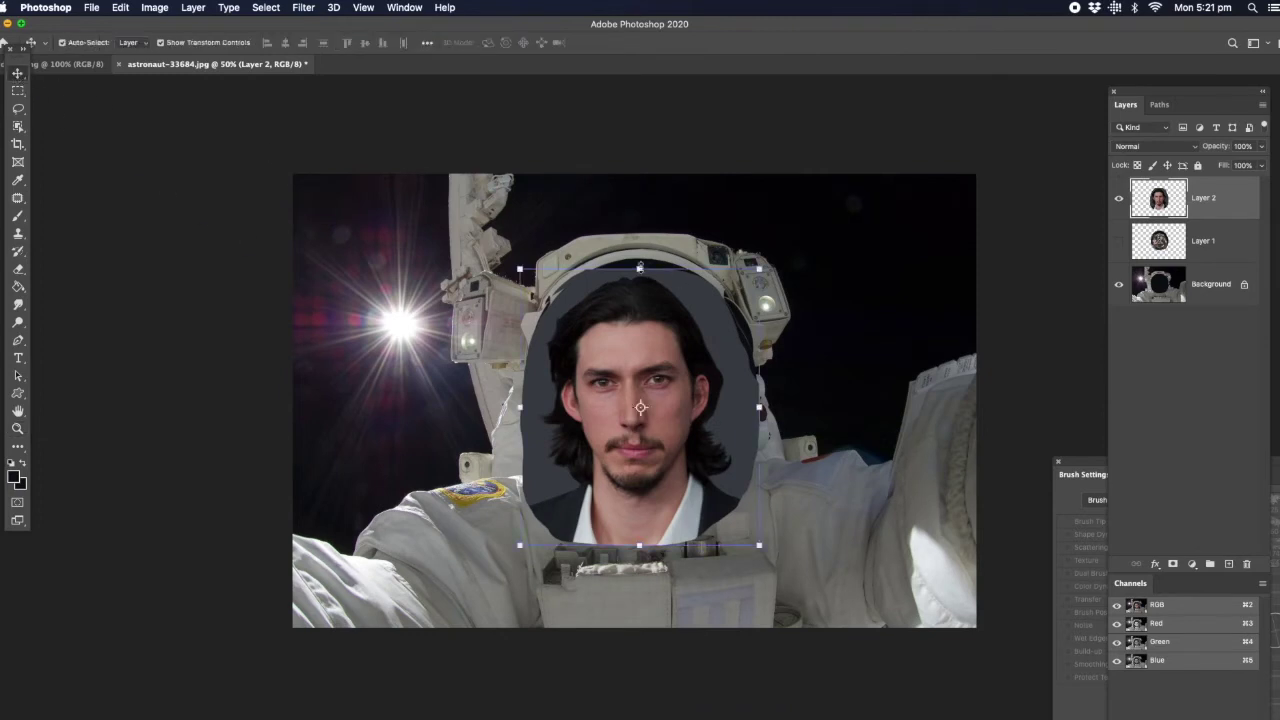
pyautogui.moveTo(640, 268); pyautogui.dragTo(646, 315)
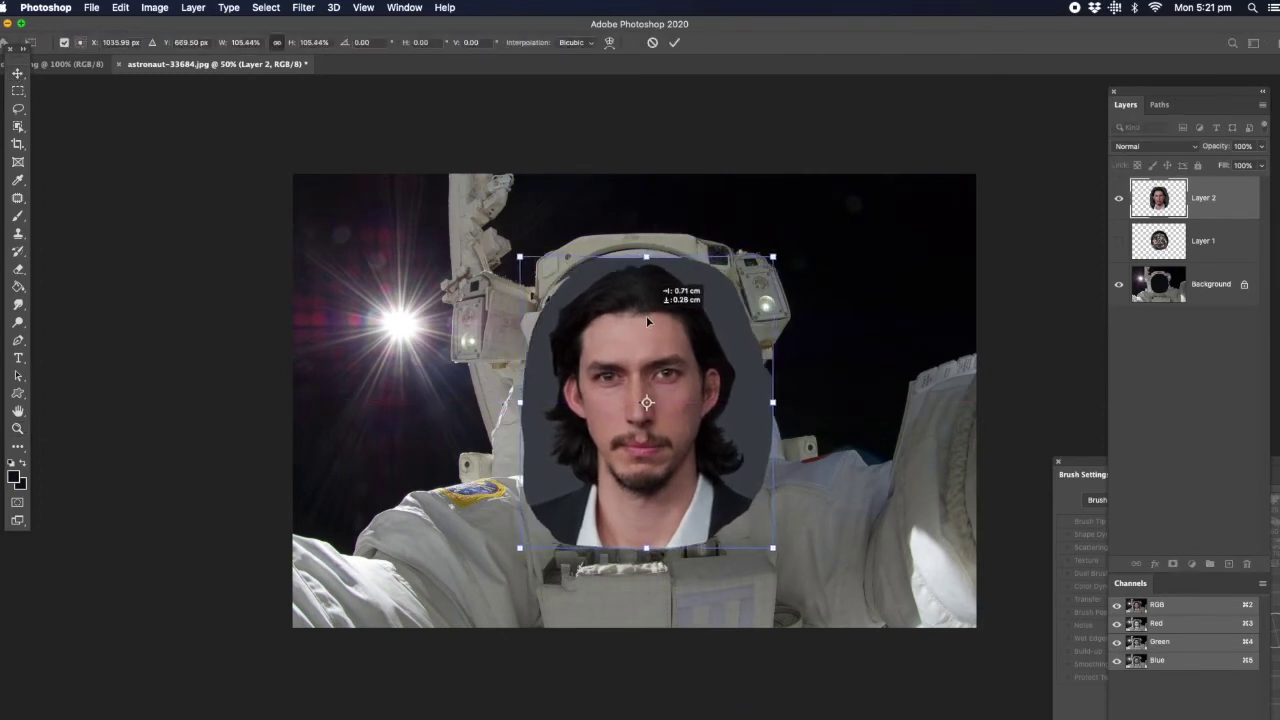
pyautogui.moveTo(647, 257); pyautogui.dragTo(645, 243)
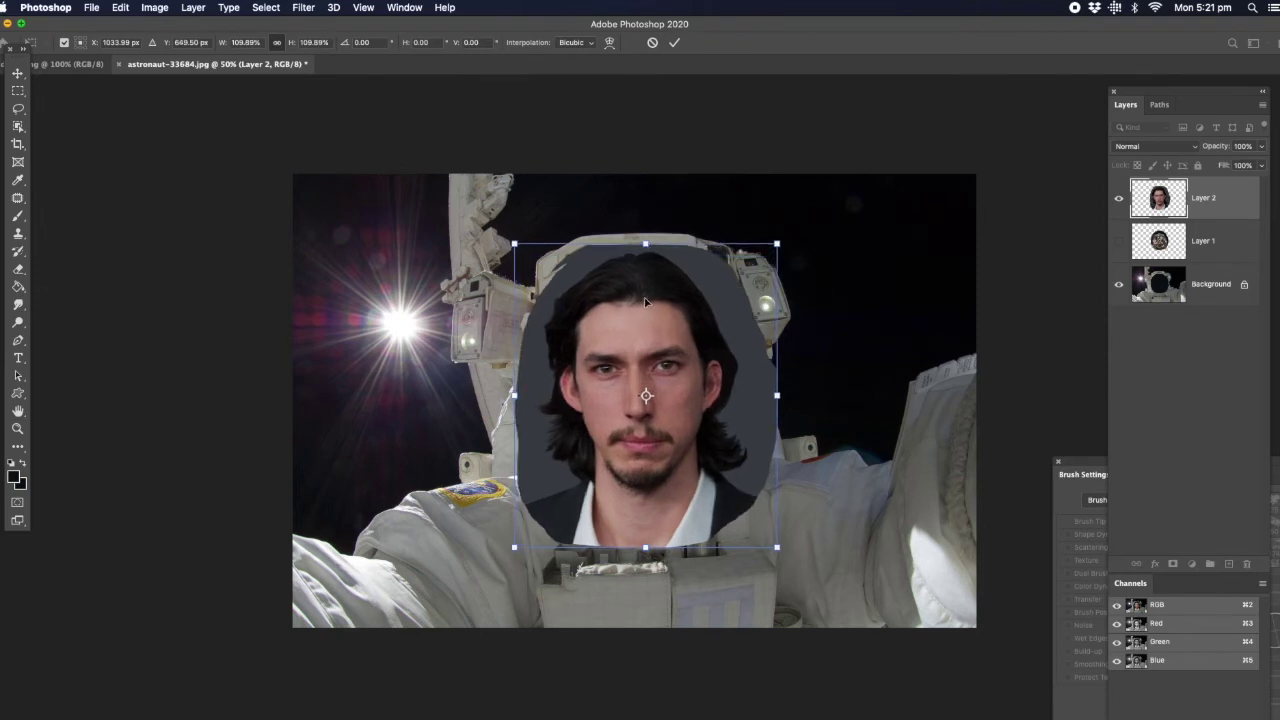
pyautogui.moveTo(645, 302); pyautogui.dragTo(643, 314)
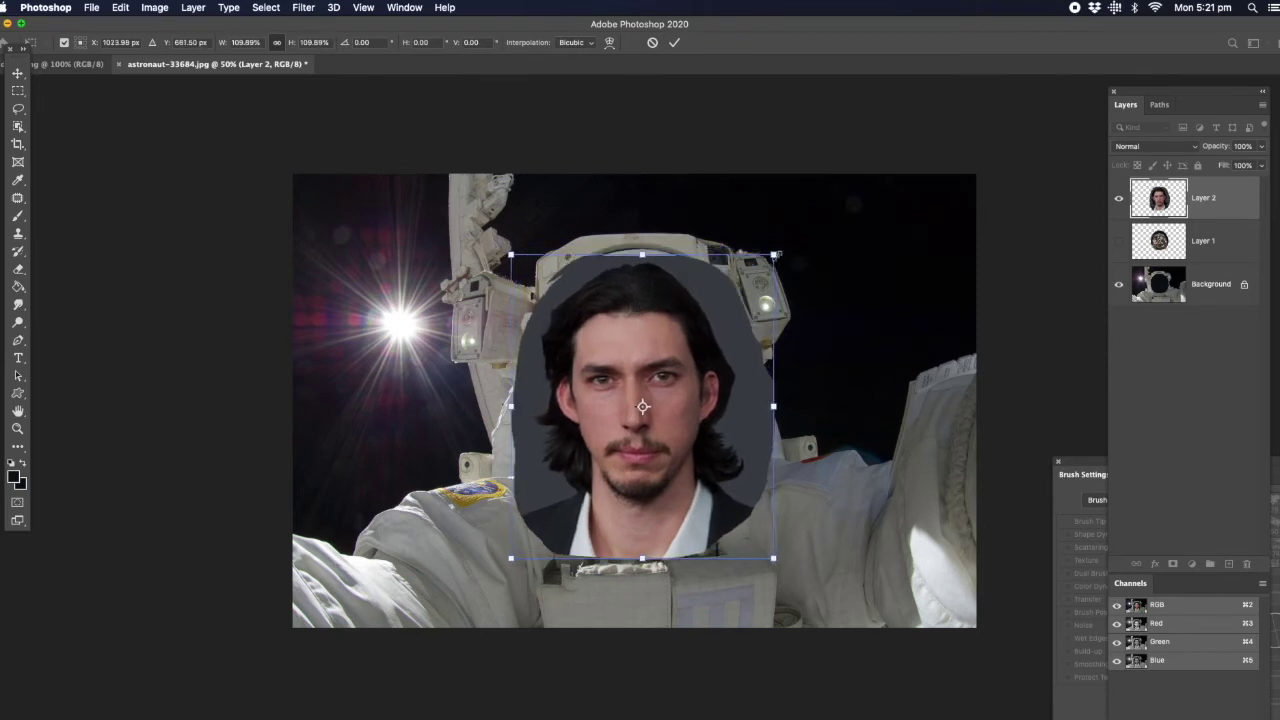
pyautogui.click(18, 108)
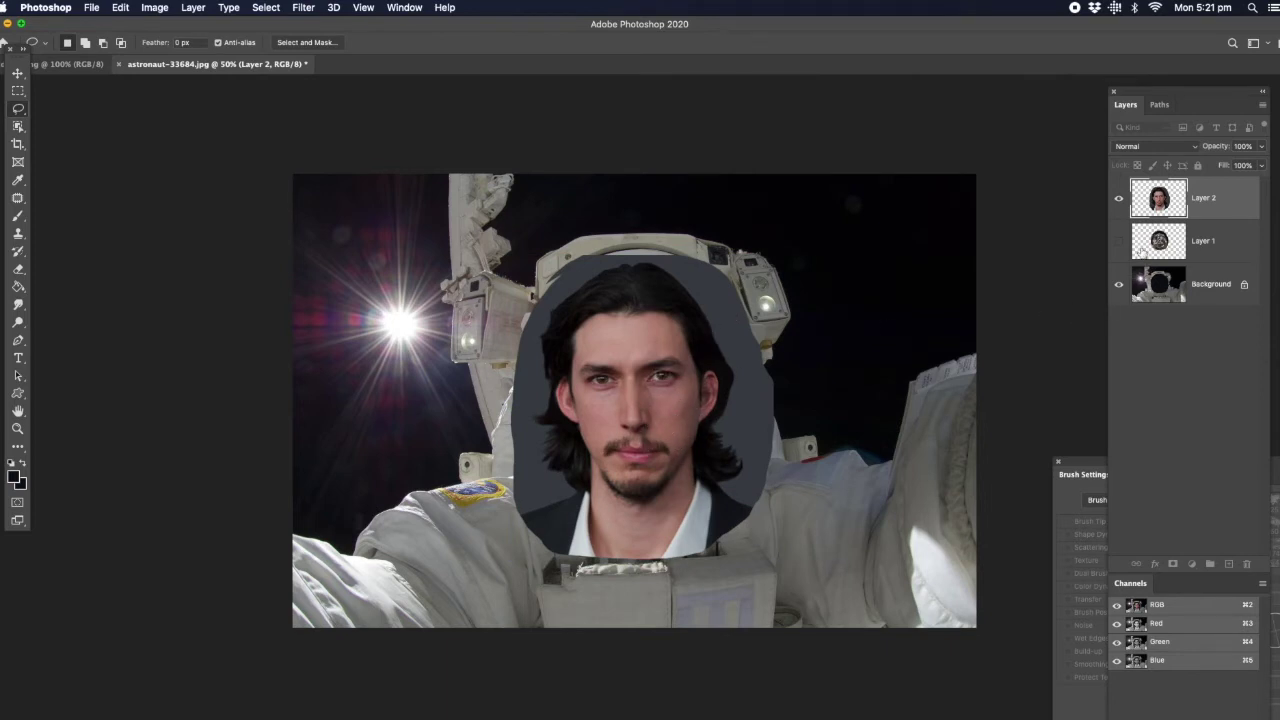
# Load the outline of the visor layer (Layer 1) as a selection, hide that layer, and show and select the head layer.
pyautogui.click(1120, 201)
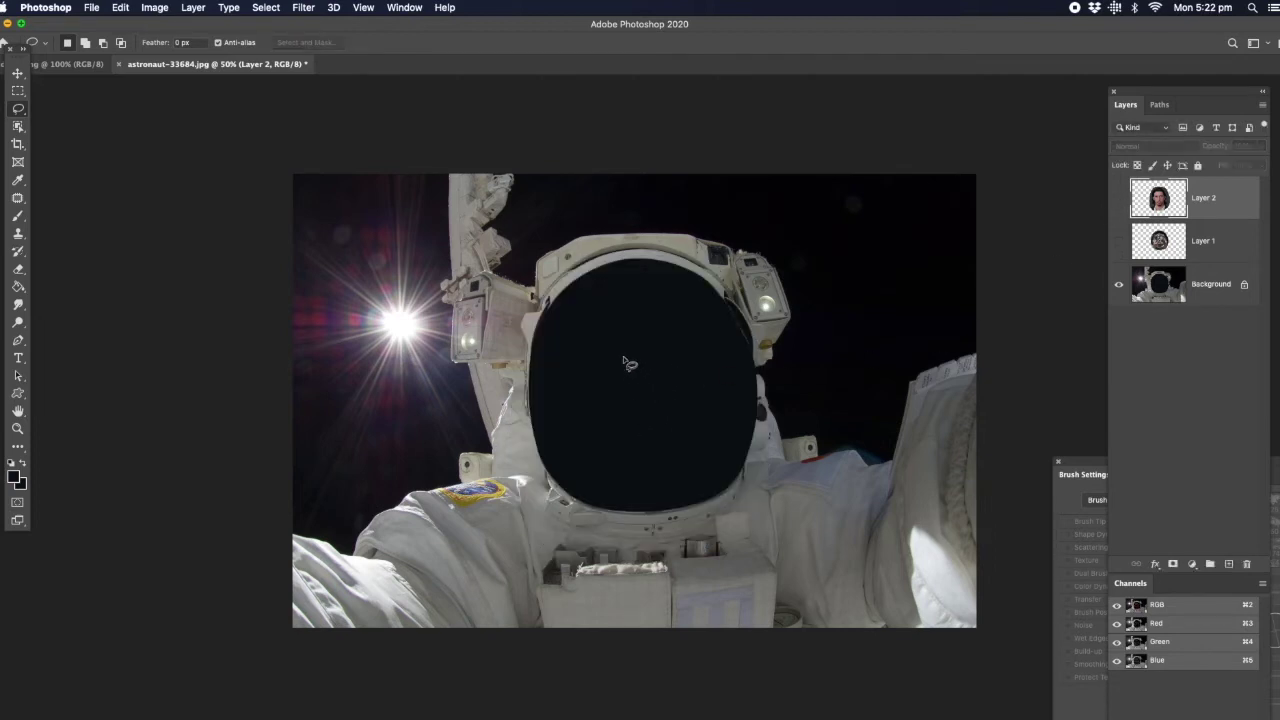
pyautogui.click(1119, 242)
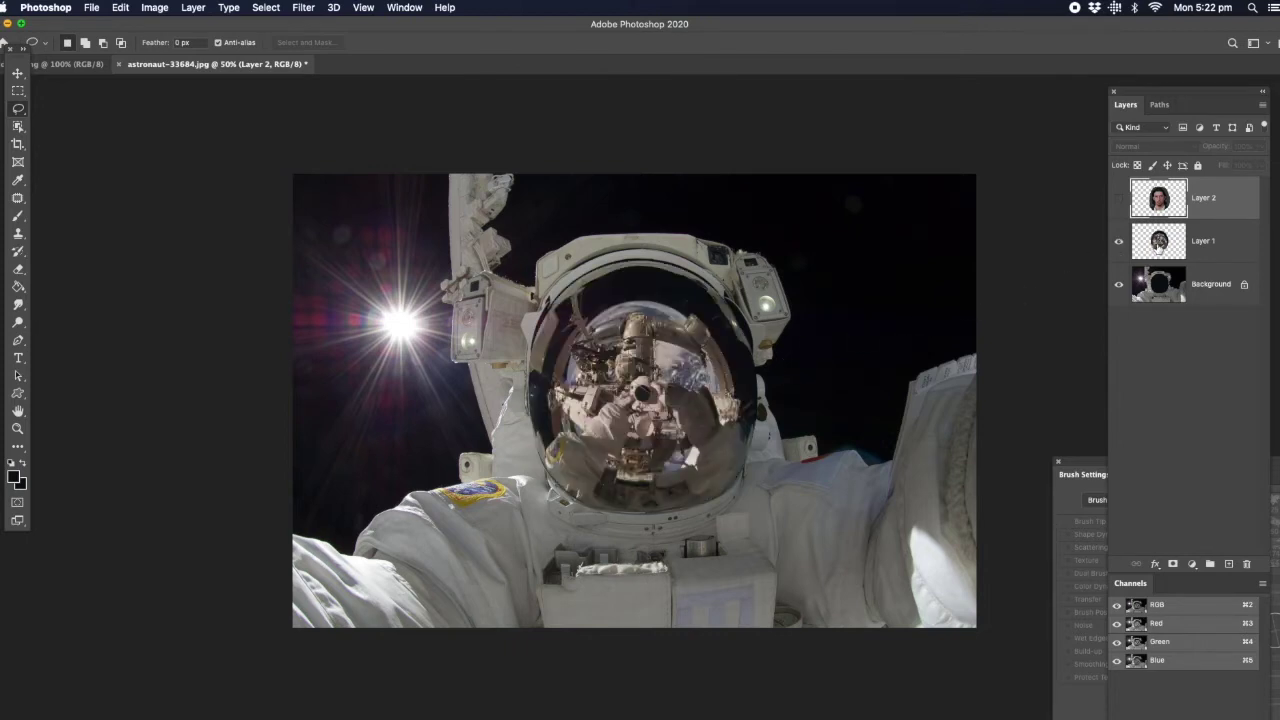
pyautogui.click(1157, 246)
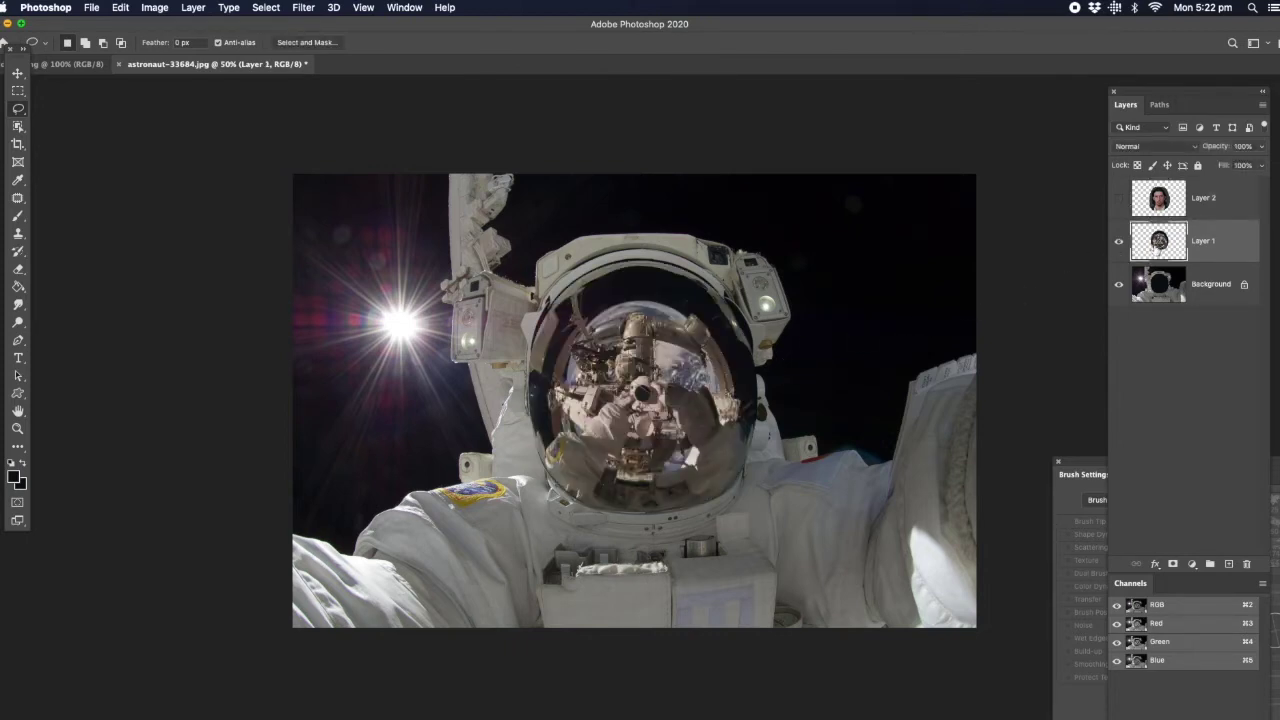
pyautogui.keyDown('super'); pyautogui.click(1158, 246); pyautogui.keyUp('super')
pyautogui.click(1119, 243)
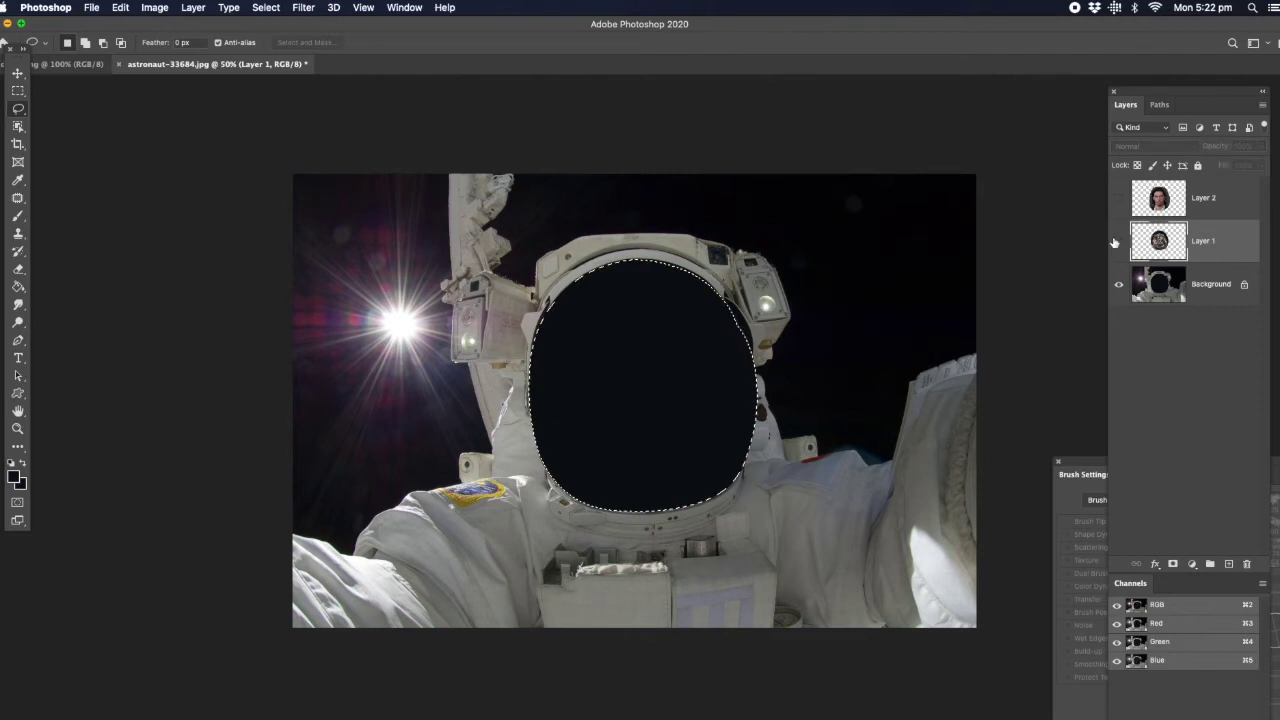
pyautogui.click(1119, 198)
pyautogui.click(1158, 198)
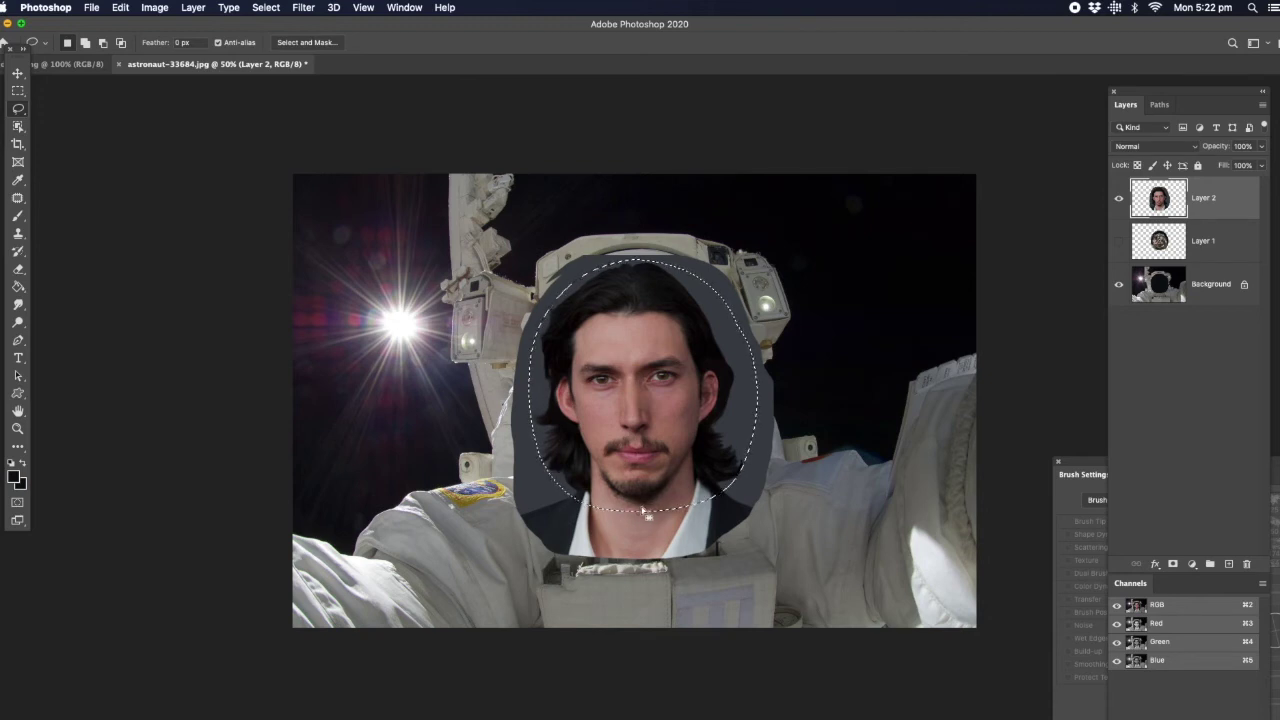
pyautogui.click(1174, 566)
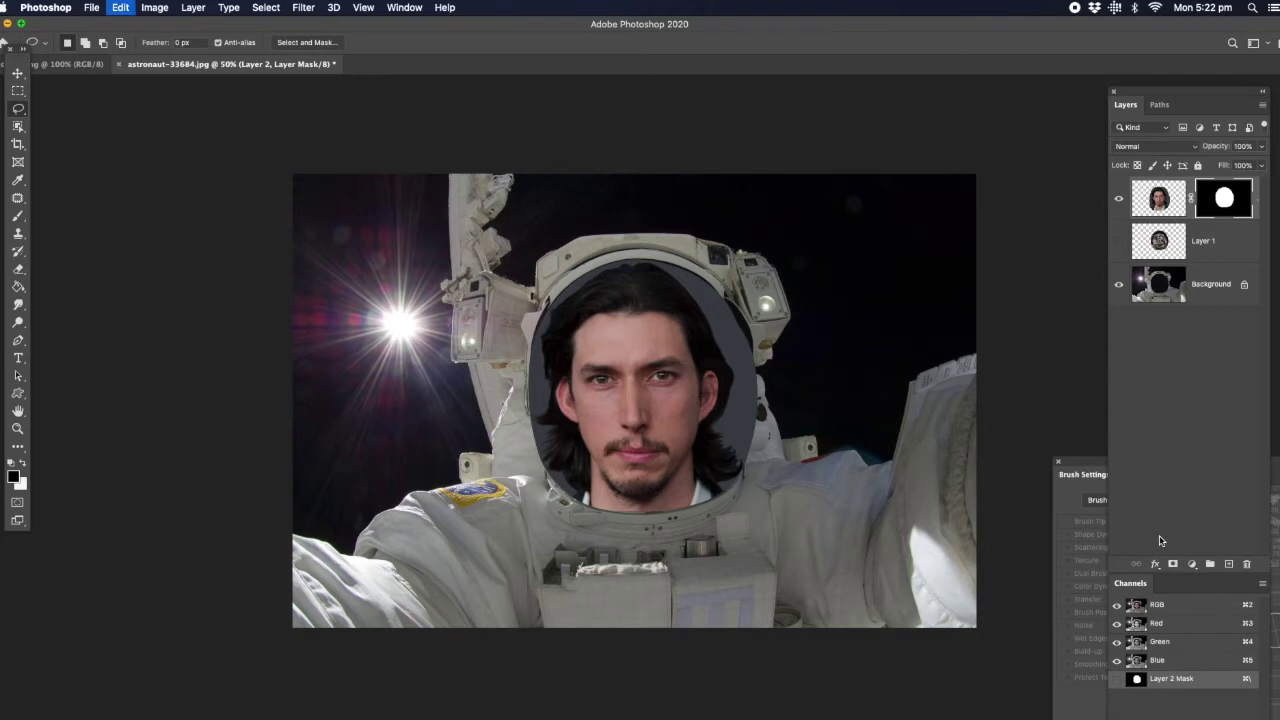
pyautogui.press('super+z')
pyautogui.click(120, 7)
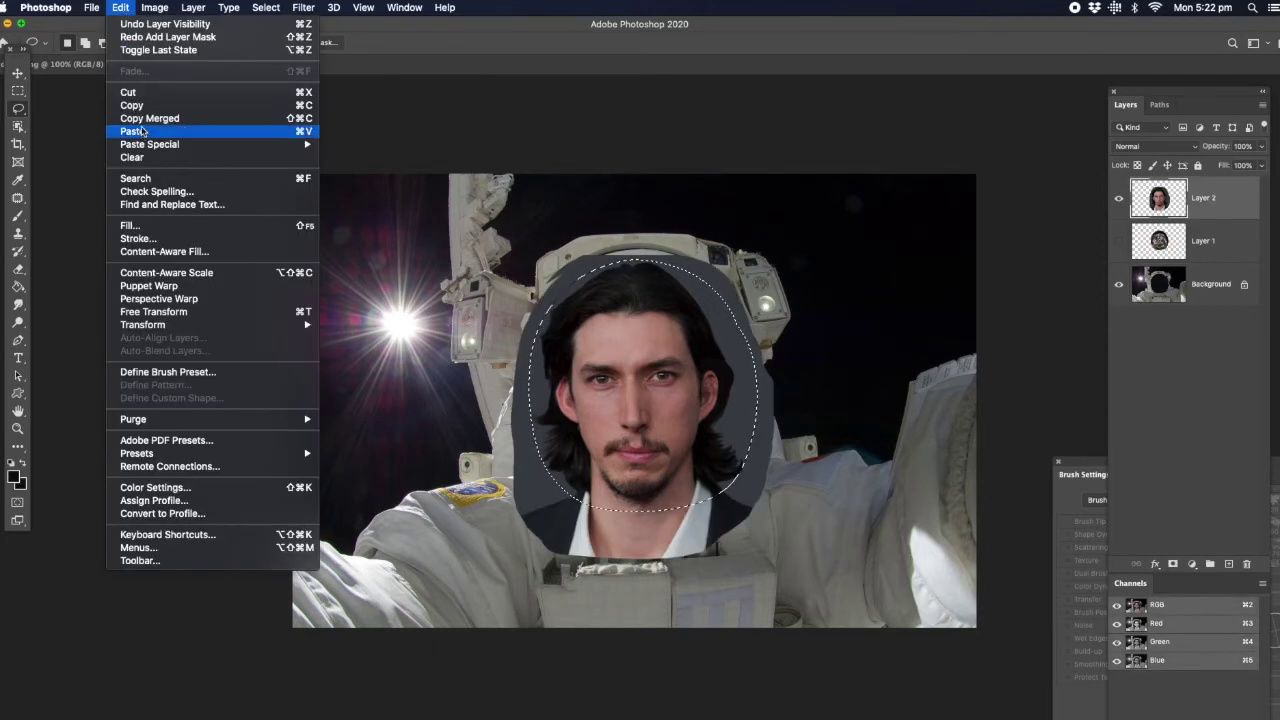
pyautogui.click(481, 246)
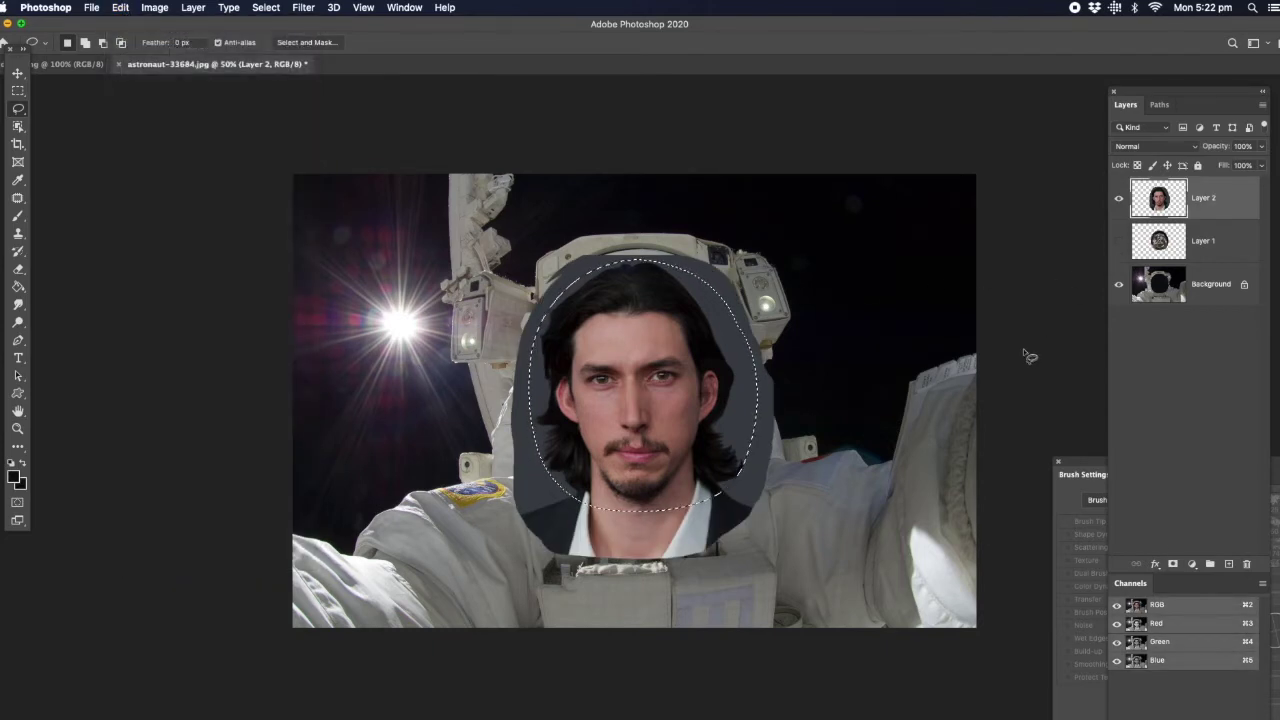
# Mask the head layer to the visor selection and bake in the mask by converting to a smart object and rasterizing the layer.
pyautogui.click(1173, 565)
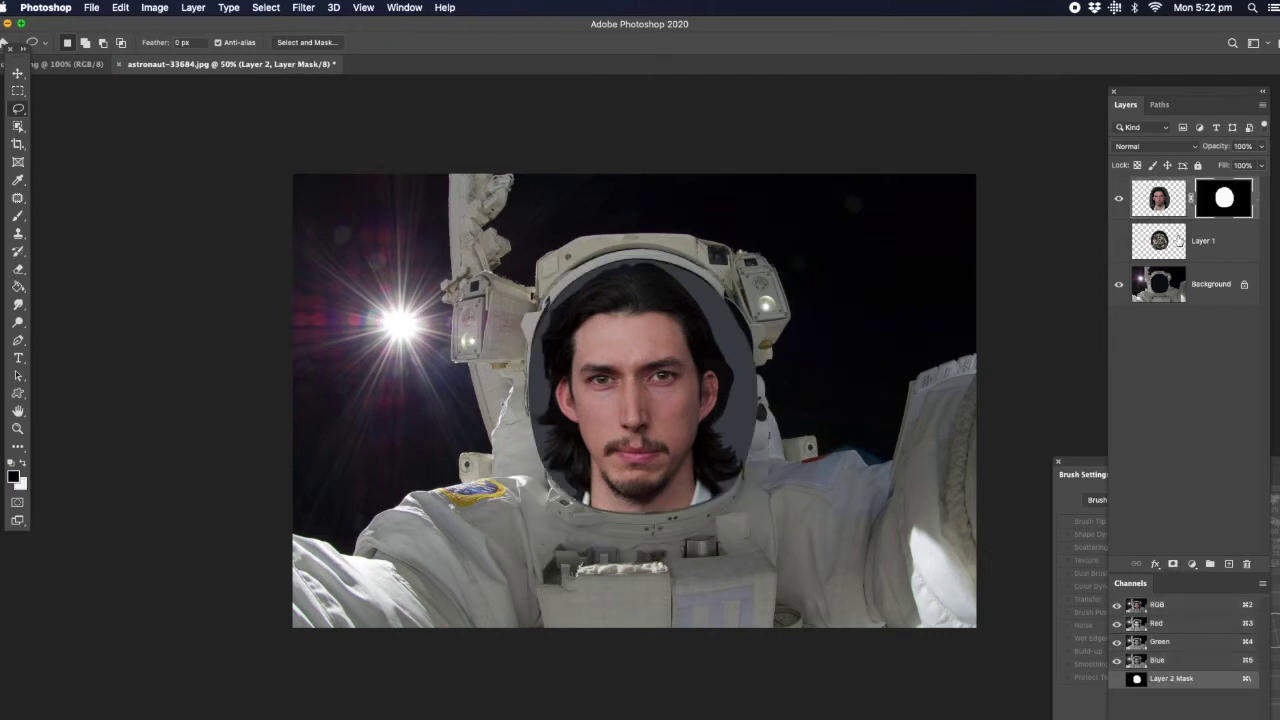
pyautogui.rightClick(1258, 209)
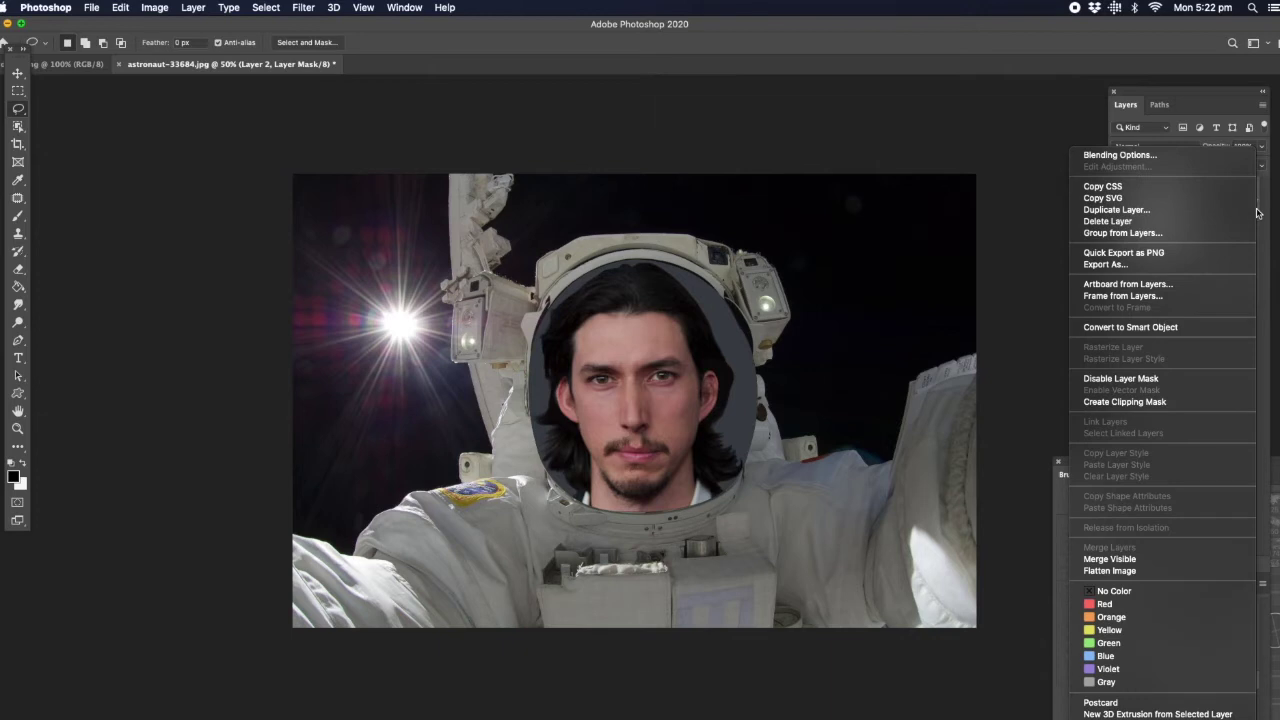
pyautogui.click(1165, 328)
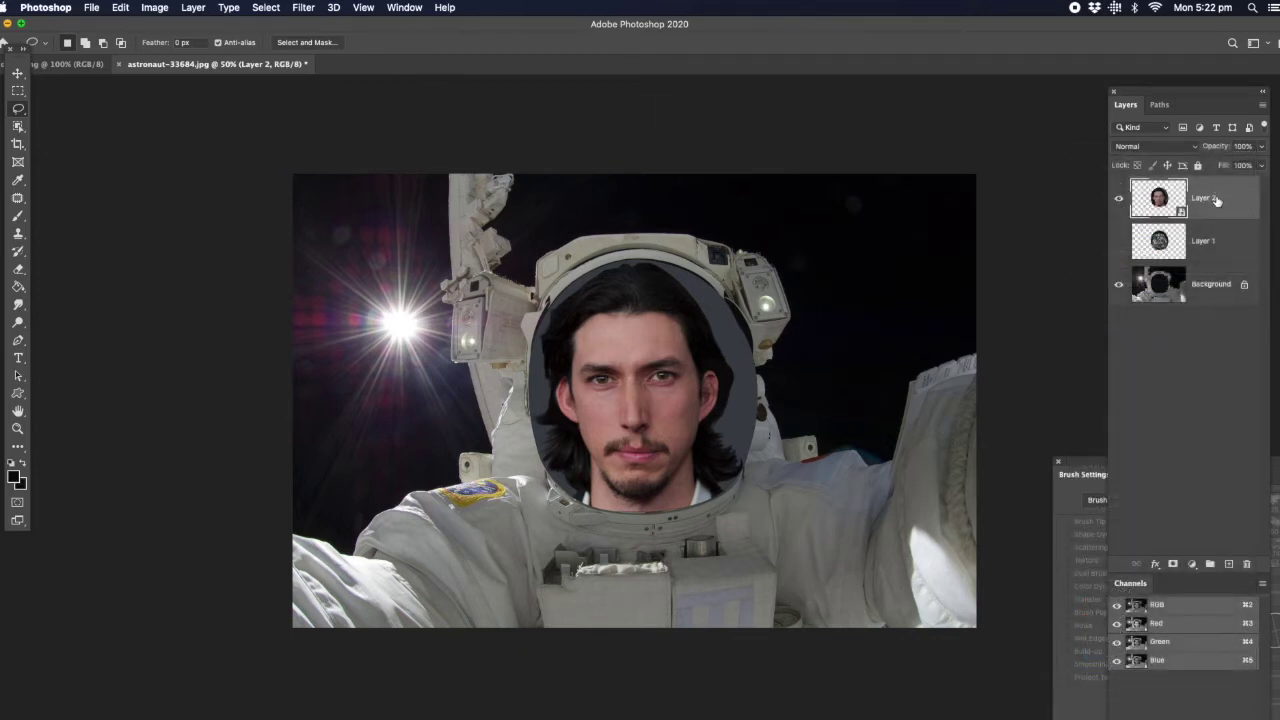
pyautogui.rightClick(1216, 201)
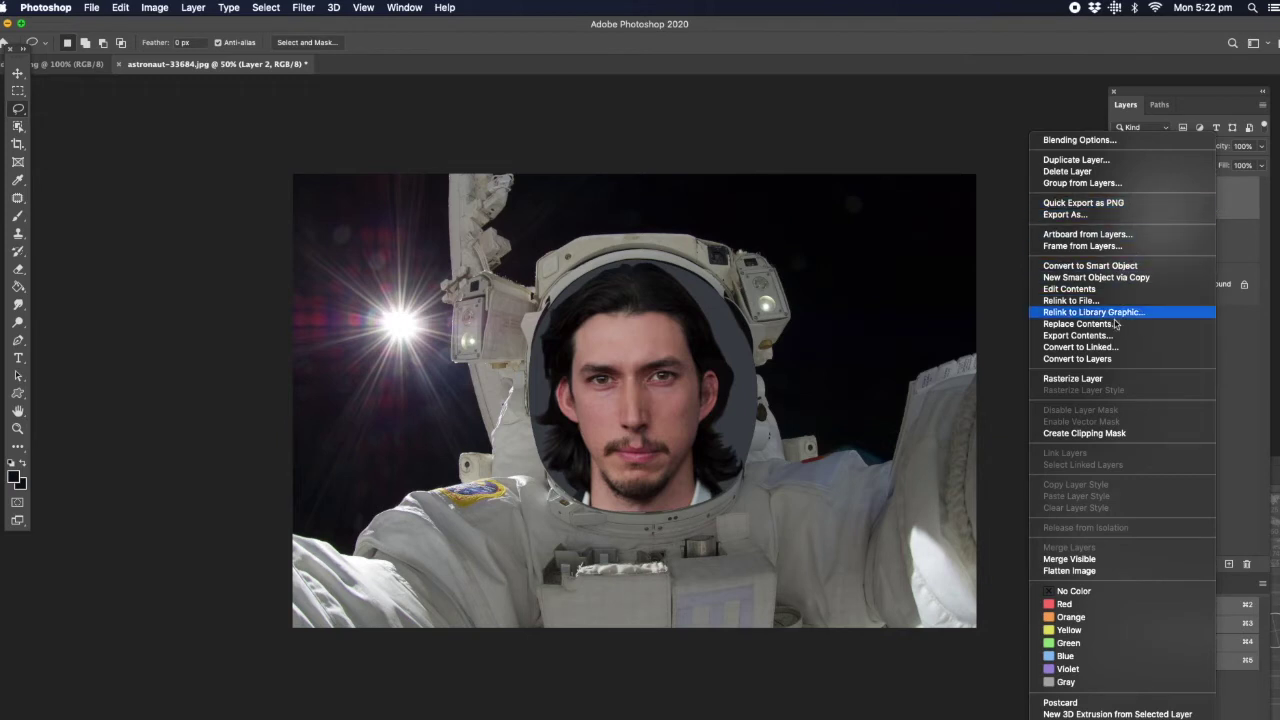
pyautogui.click(1102, 381)
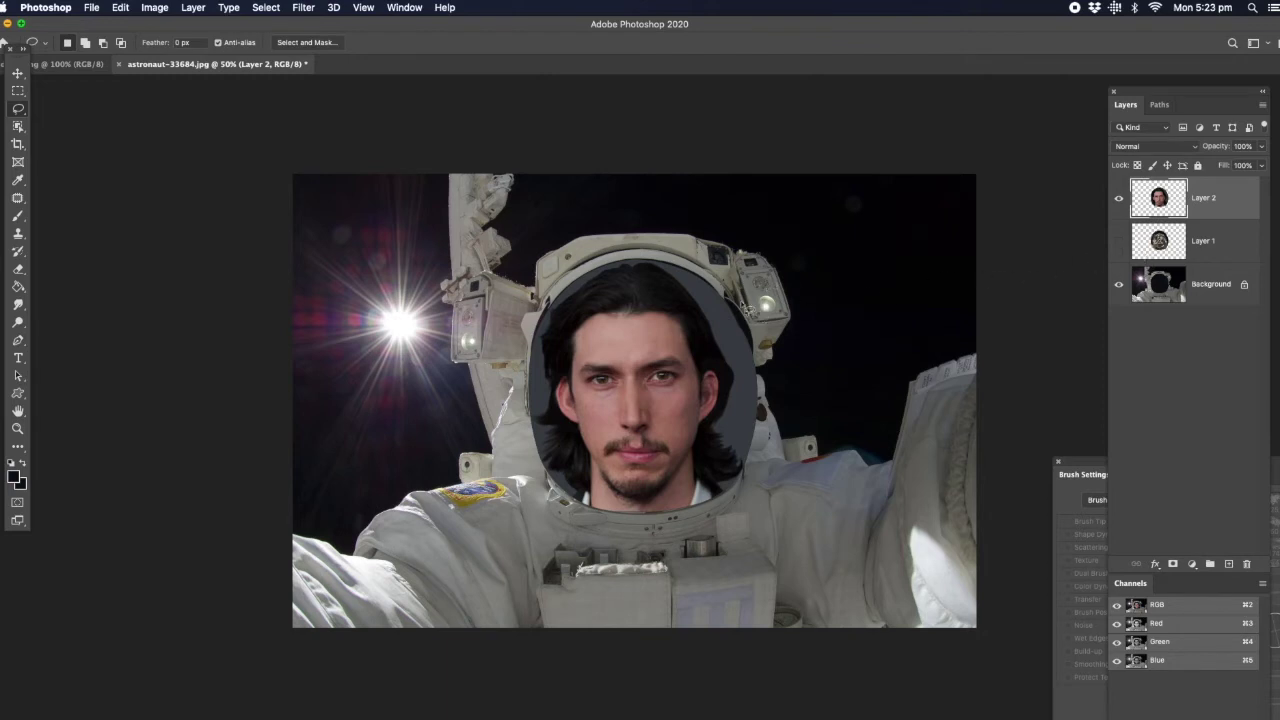
# Erase the grey backdrop, outer hair and collar around the face with a soft 91 px eraser, fading the neck into the dark visor.
pyautogui.click(18, 270)
pyautogui.moveTo(18, 270); pyautogui.dragTo(60, 270)
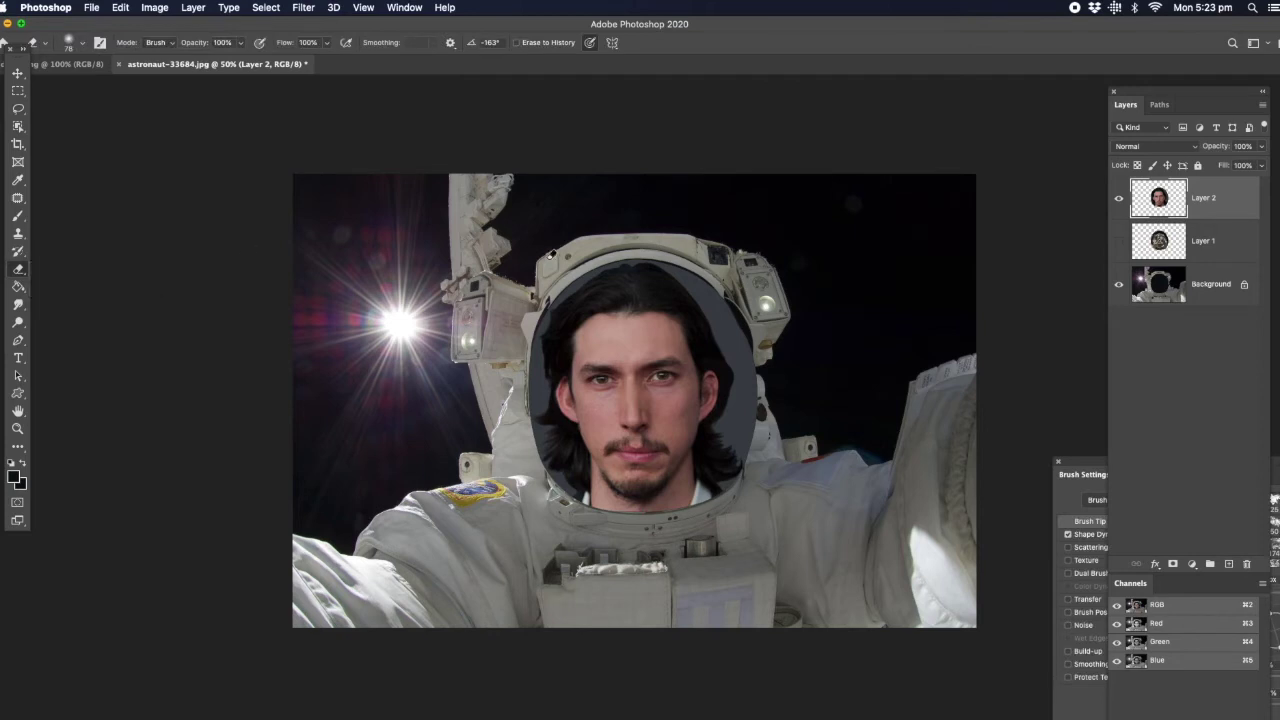
pyautogui.click(1090, 705)
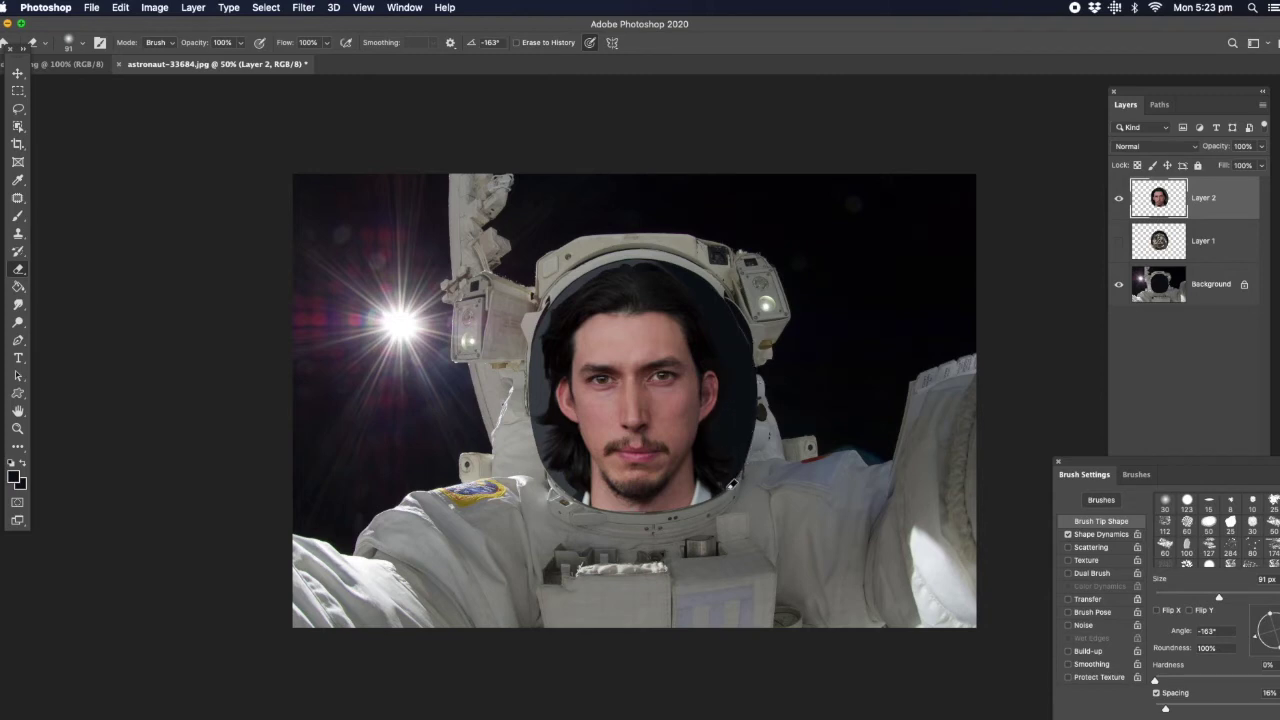
pyautogui.moveTo(715, 483); pyautogui.dragTo(741, 289)
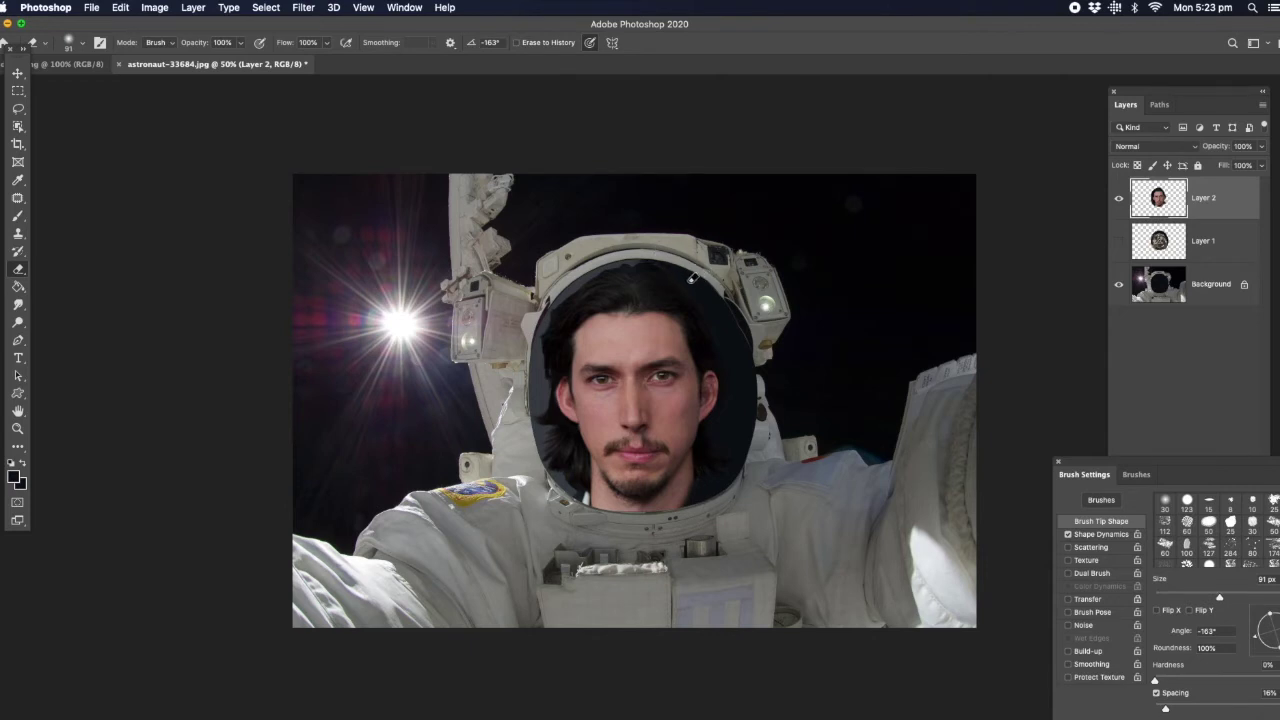
pyautogui.moveTo(642, 254)
pyautogui.mouseDown()
pyautogui.moveTo(559, 298)
pyautogui.moveTo(541, 347)
pyautogui.moveTo(536, 401)
pyautogui.moveTo(549, 346)
pyautogui.moveTo(562, 439)
pyautogui.moveTo(541, 422)
pyautogui.moveTo(541, 442)
pyautogui.moveTo(546, 397)
pyautogui.moveTo(553, 466)
pyautogui.moveTo(590, 505)
pyautogui.mouseUp()
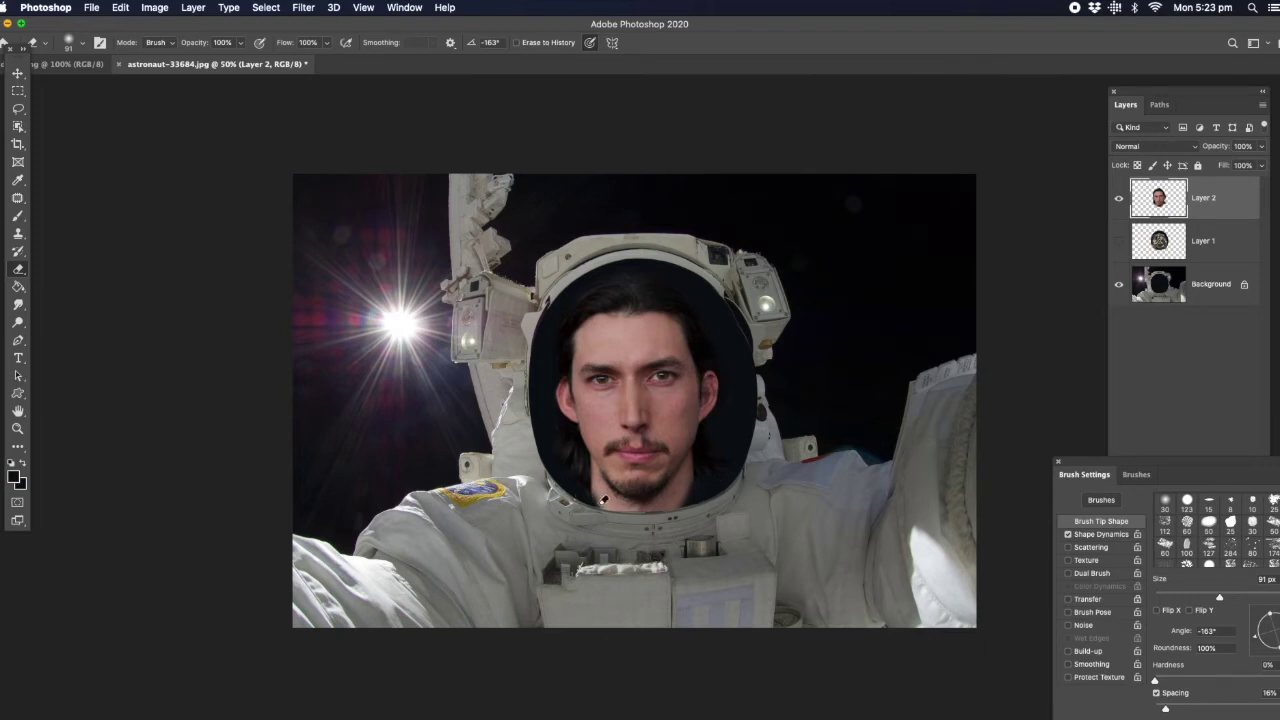
pyautogui.moveTo(600, 498); pyautogui.dragTo(686, 500)
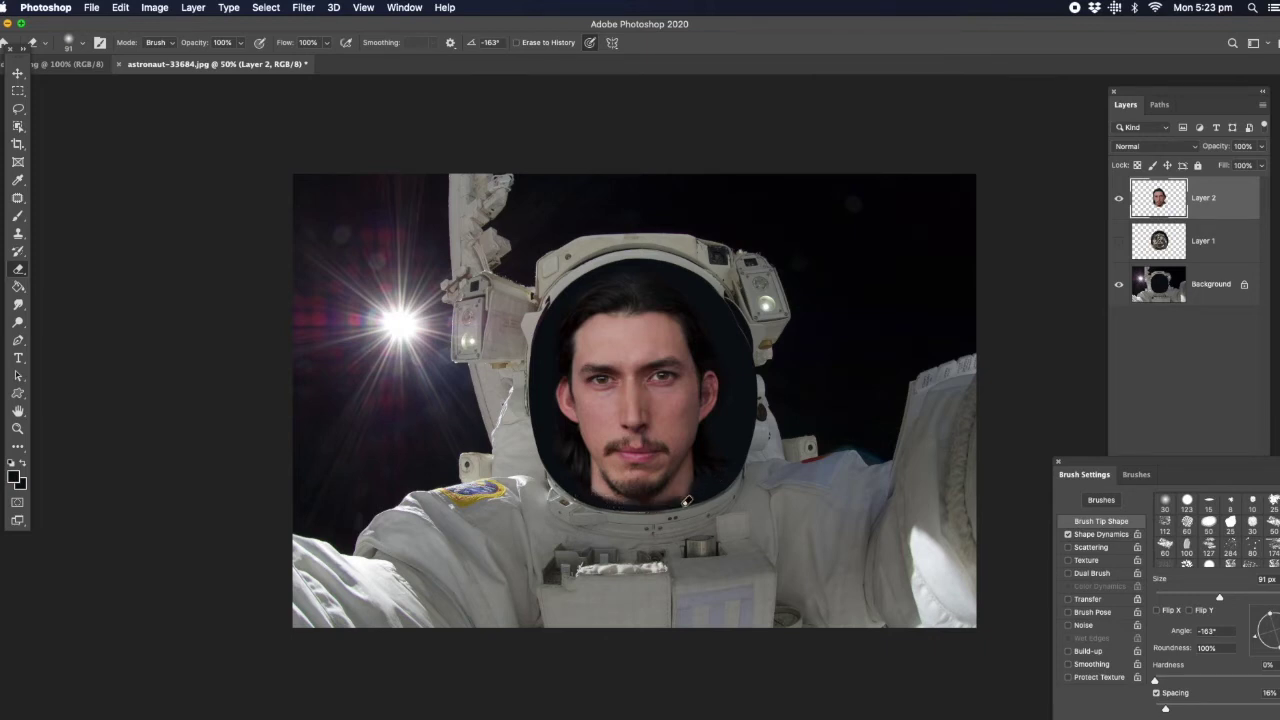
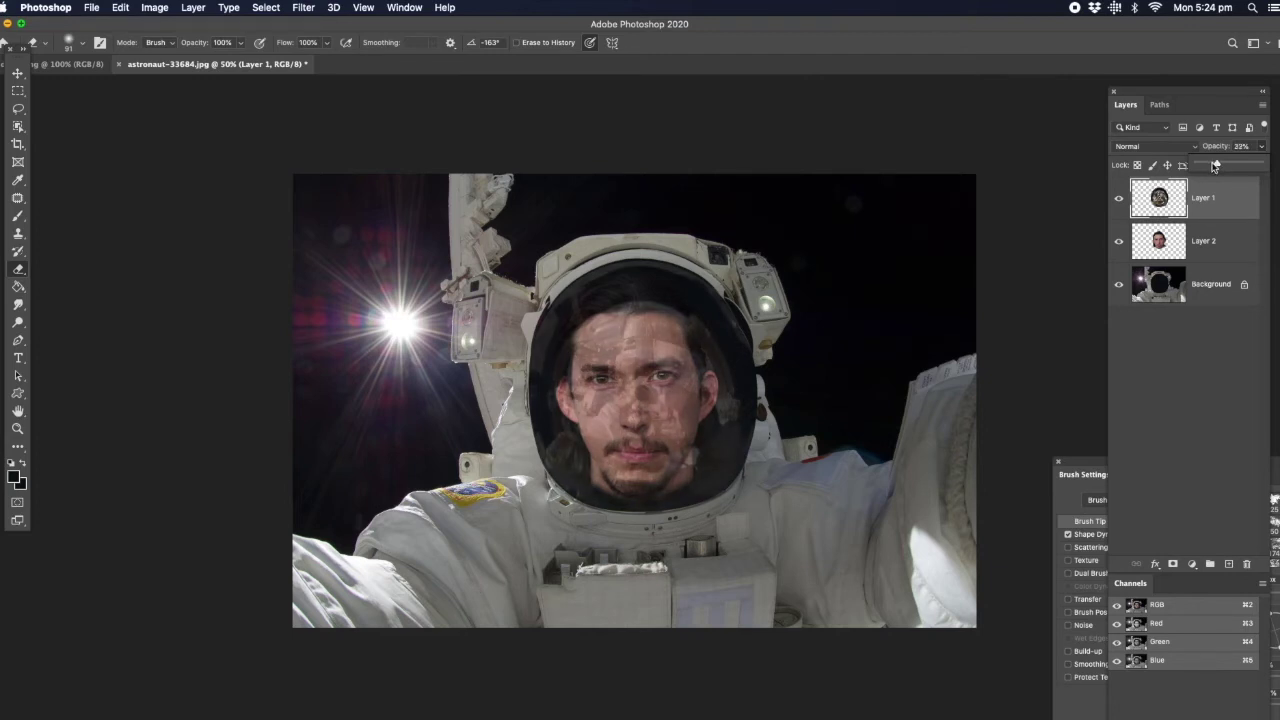
# With the visor layer above the head layer, set its opacity to 32%, hide it and select the head layer.
pyautogui.click(1158, 197)
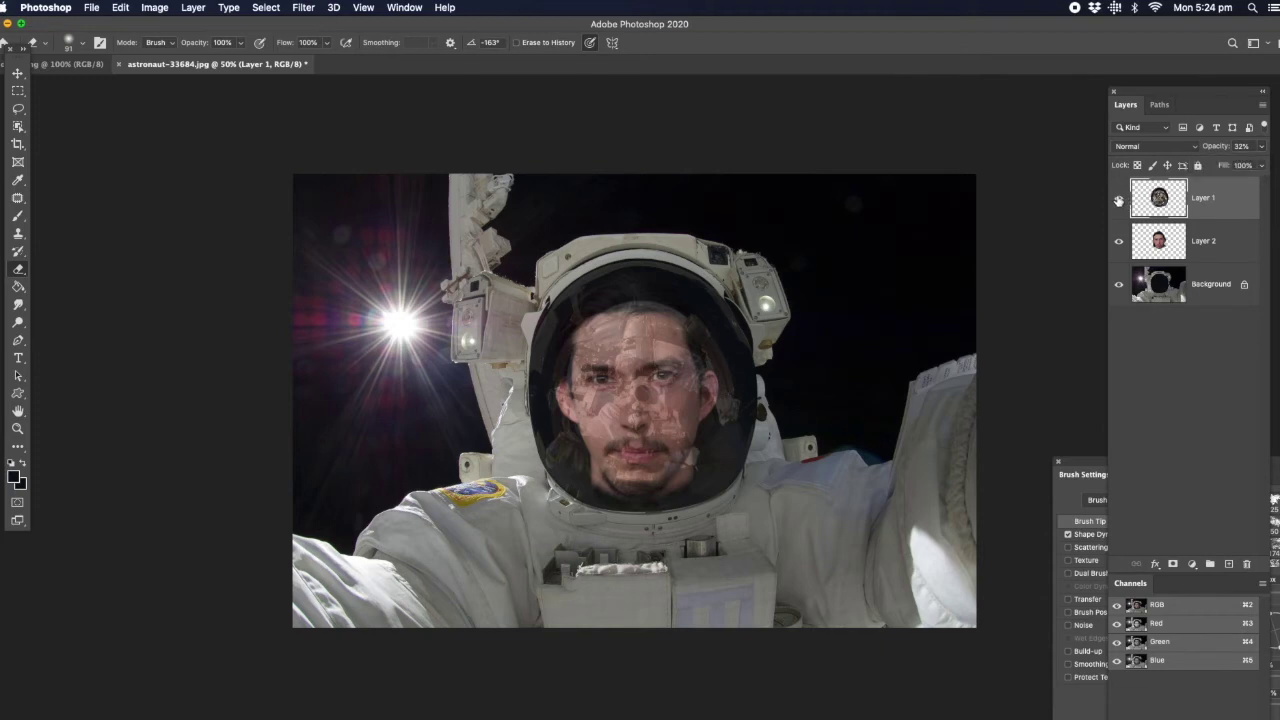
pyautogui.click(1119, 201)
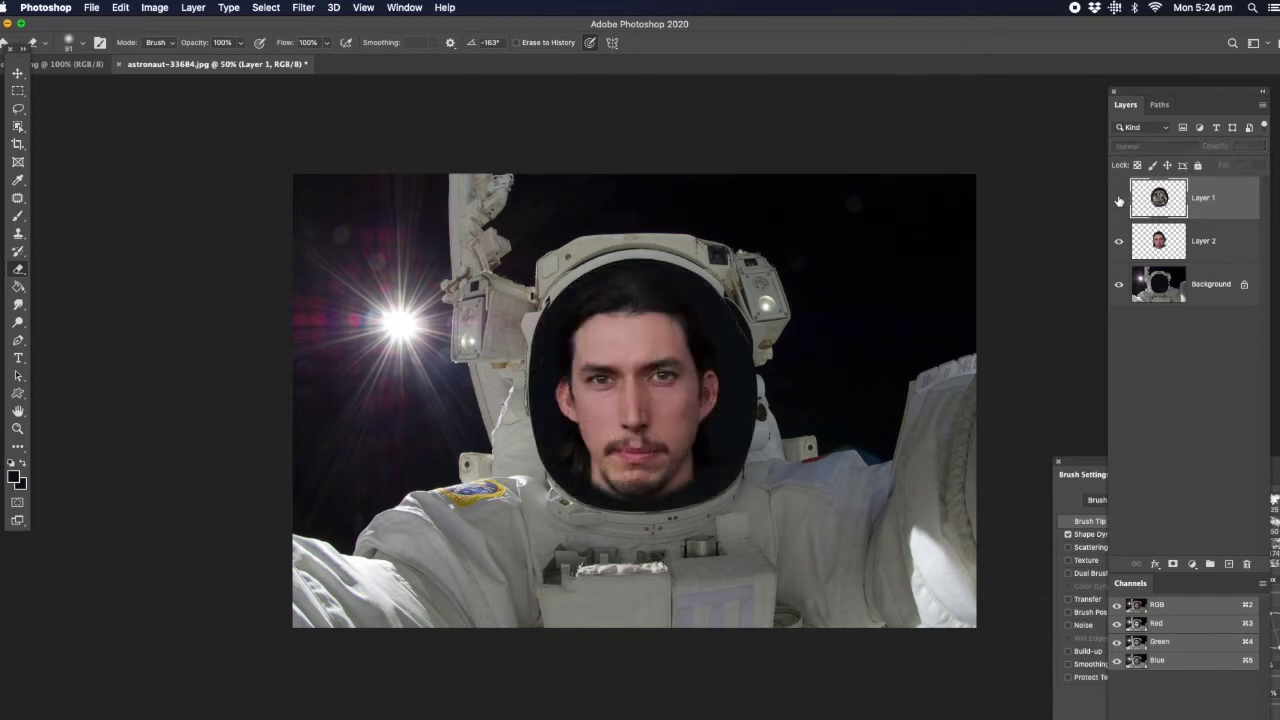
pyautogui.click(1155, 245)
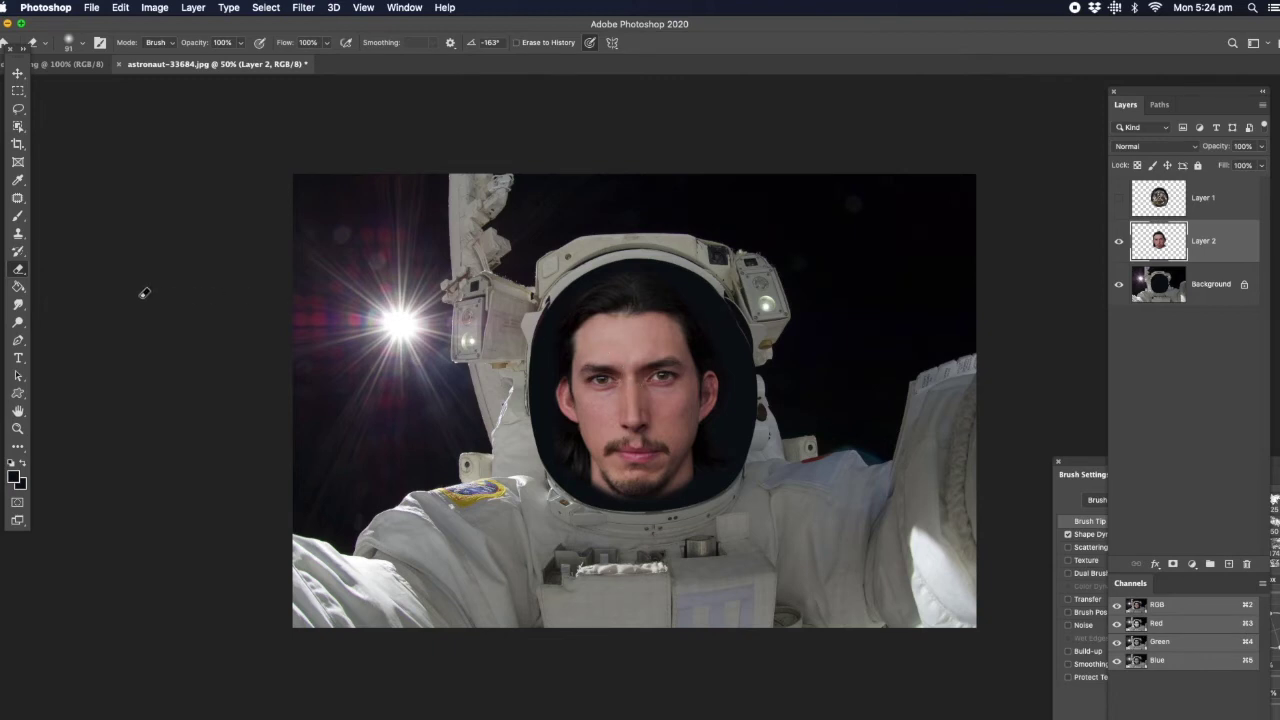
# Try darkening the top of the forehead using the Burn tool on shadows with a 106 px brush, and undo it.
pyautogui.moveTo(18, 322); pyautogui.dragTo(74, 335)
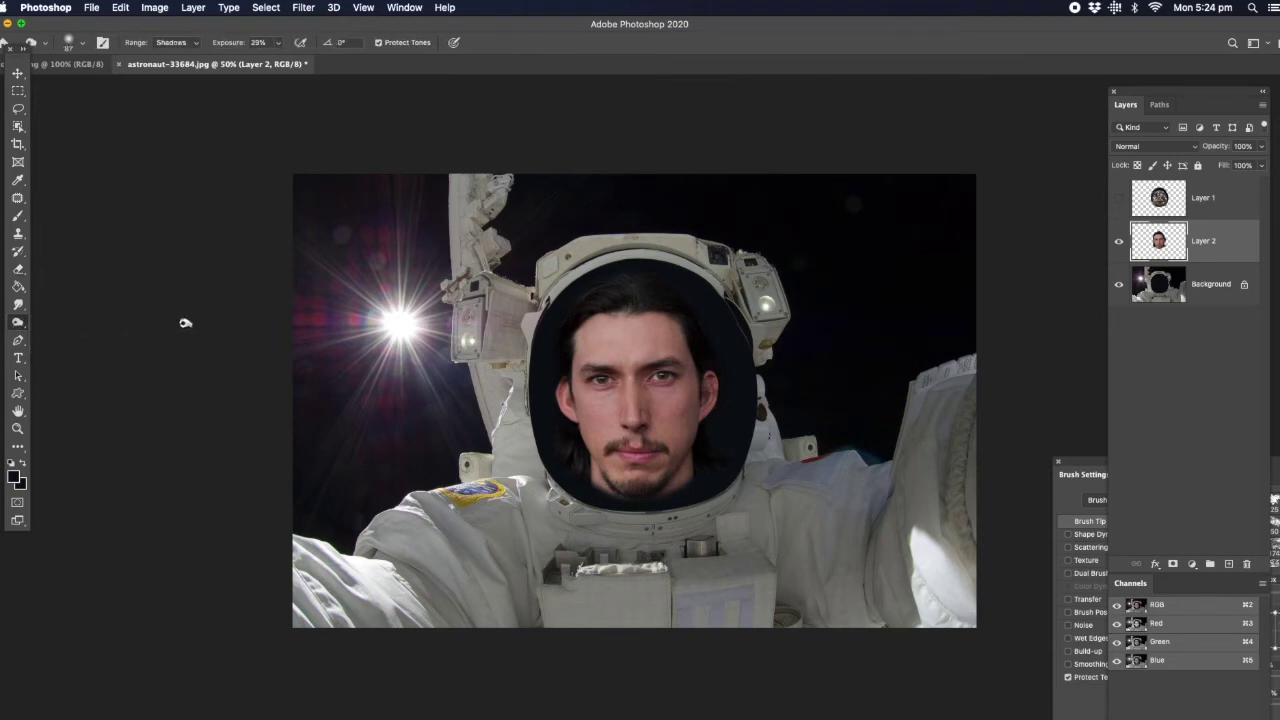
pyautogui.click(1082, 697)
pyautogui.moveTo(1218, 599); pyautogui.dragTo(1230, 601)
pyautogui.moveTo(578, 324)
pyautogui.mouseDown()
pyautogui.moveTo(681, 322)
pyautogui.moveTo(552, 337)
pyautogui.moveTo(696, 328)
pyautogui.moveTo(560, 347)
pyautogui.moveTo(694, 329)
pyautogui.moveTo(591, 329)
pyautogui.moveTo(681, 324)
pyautogui.moveTo(639, 321)
pyautogui.moveTo(575, 333)
pyautogui.moveTo(698, 330)
pyautogui.moveTo(566, 336)
pyautogui.moveTo(679, 325)
pyautogui.mouseUp()
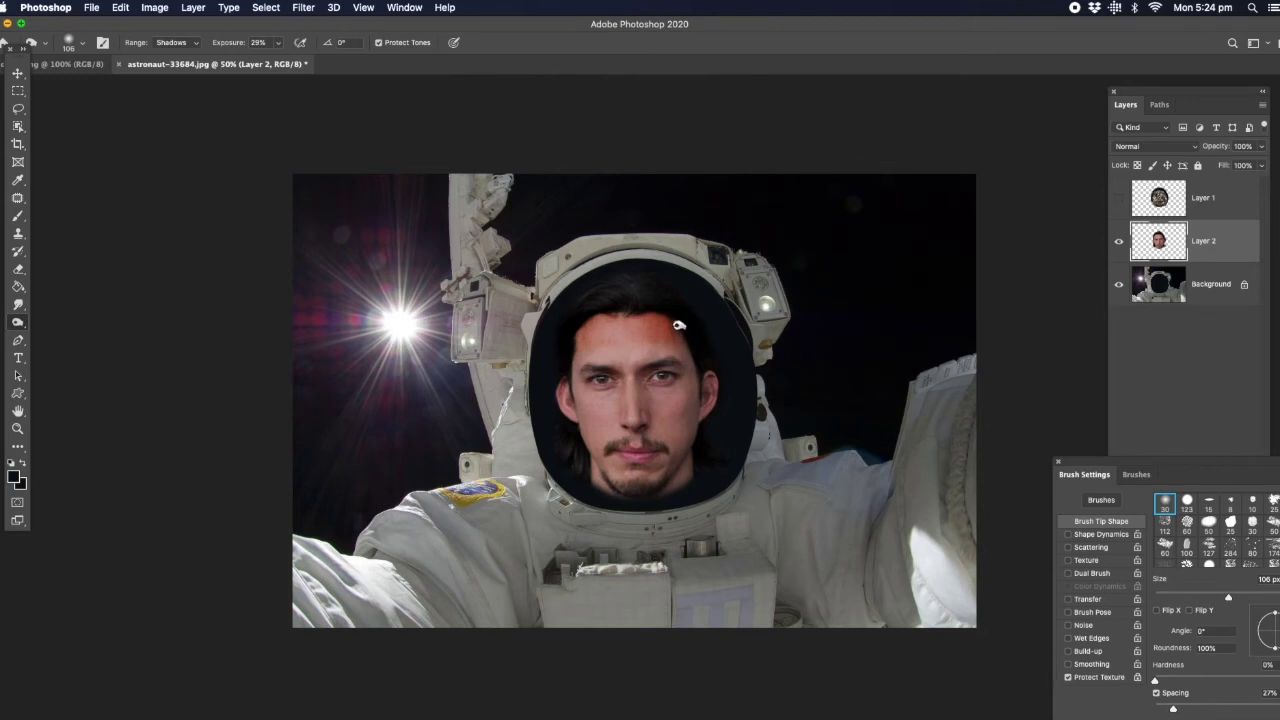
pyautogui.press('super+z')
pyautogui.press('super+z')
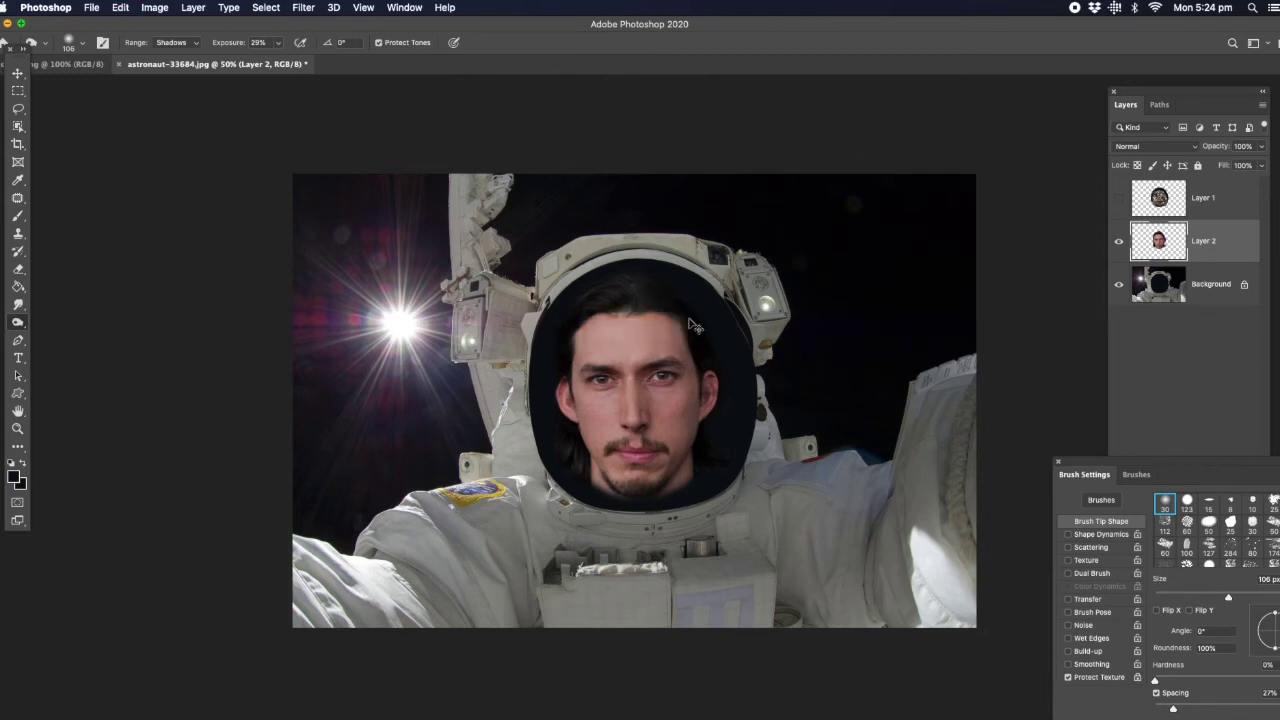
# Load the head layer's outline as a selection and paint soft black shading around the face on a new layer, using a 376 px brush.
pyautogui.click(1206, 244)
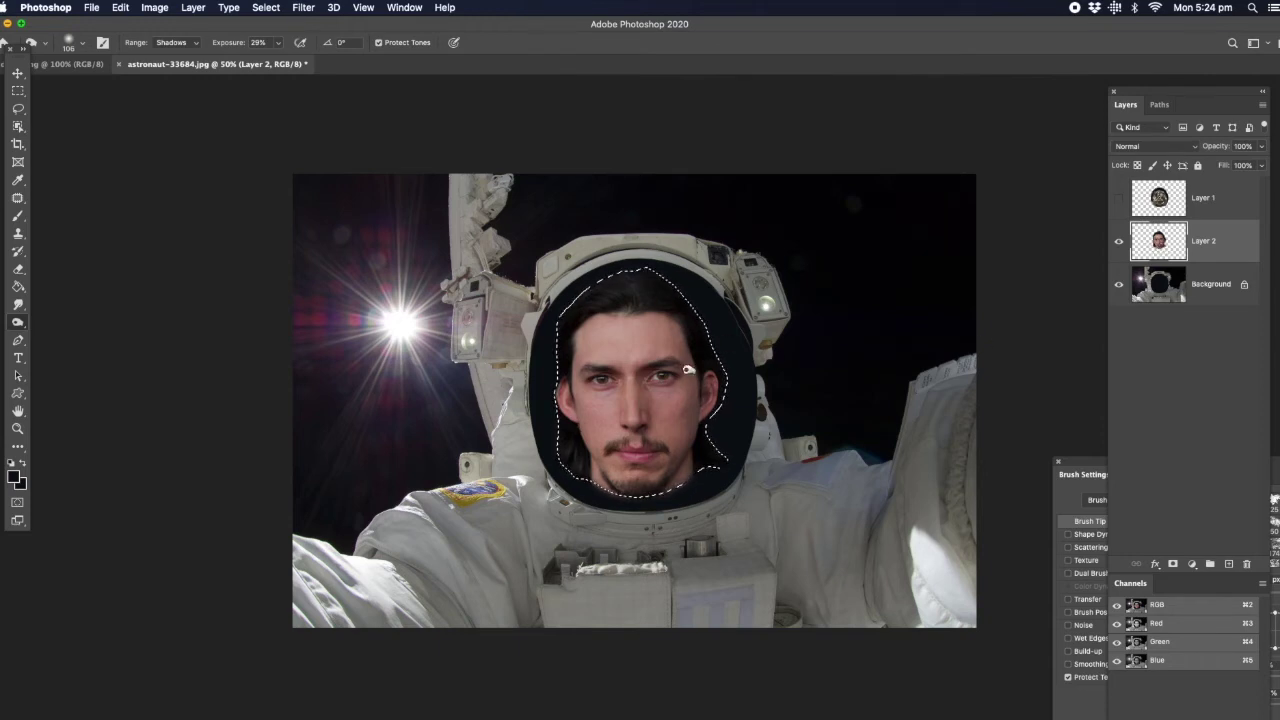
pyautogui.click(1228, 563)
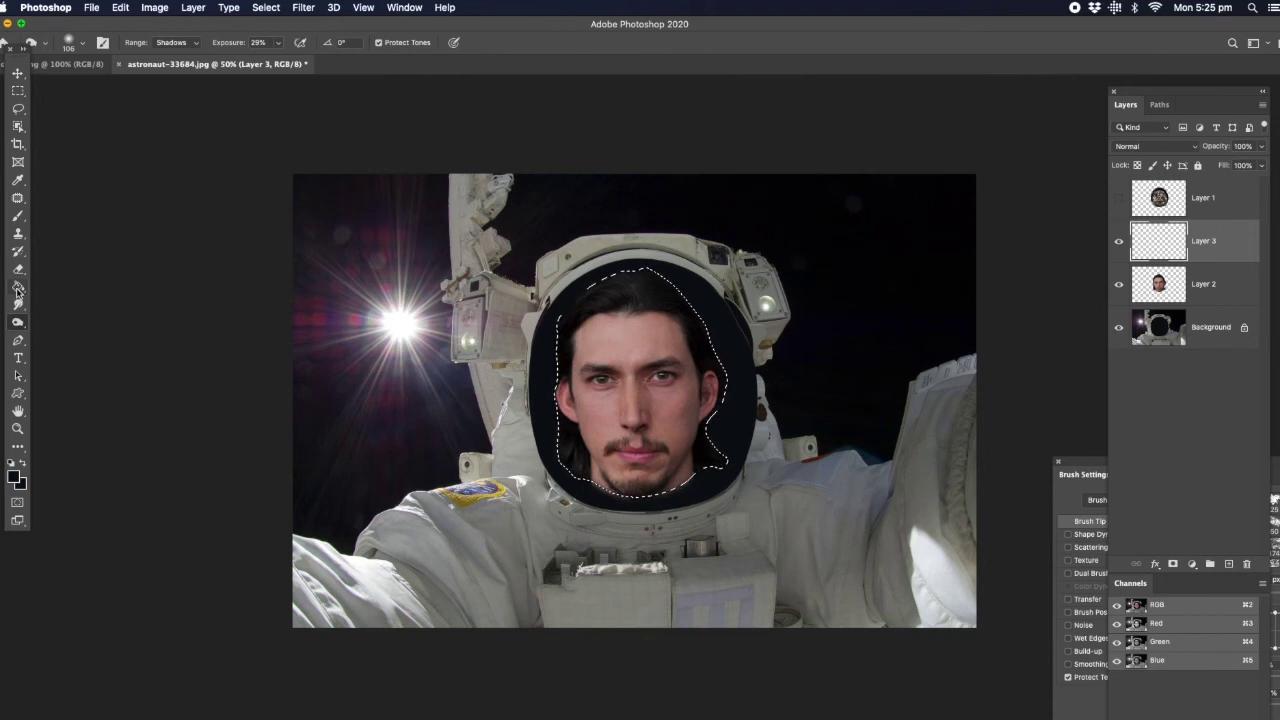
pyautogui.click(16, 218)
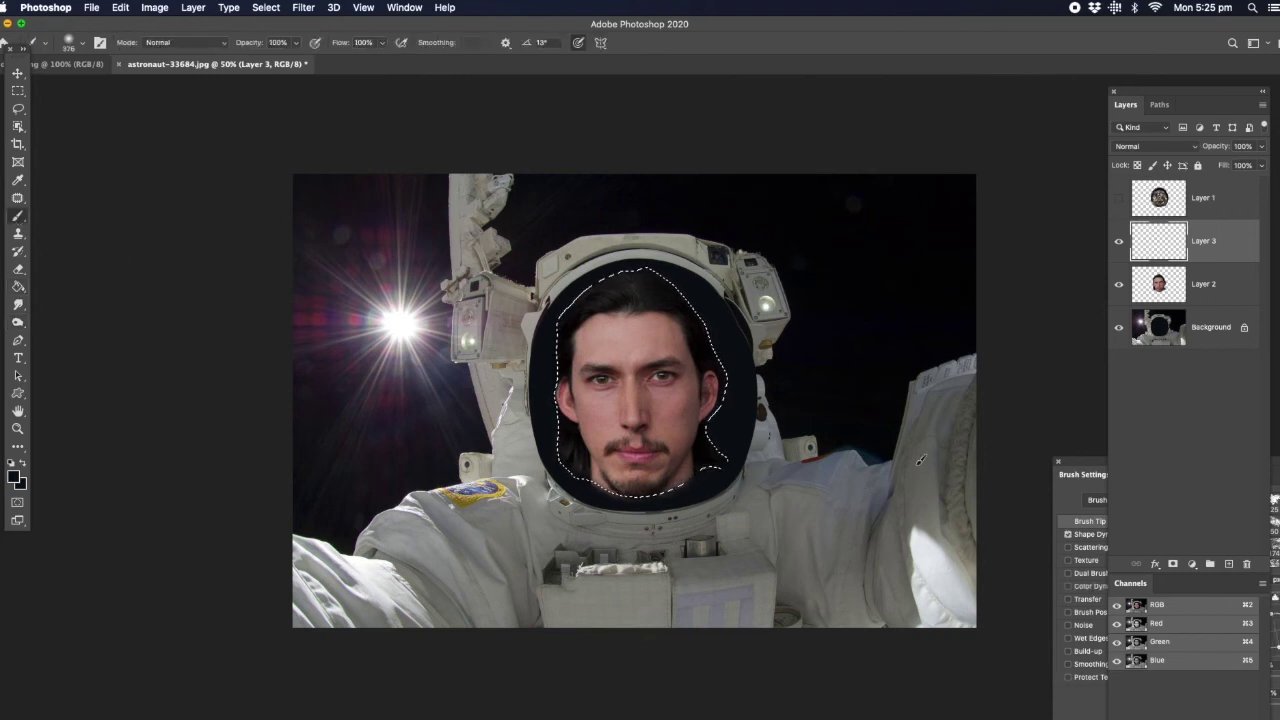
pyautogui.click(1096, 700)
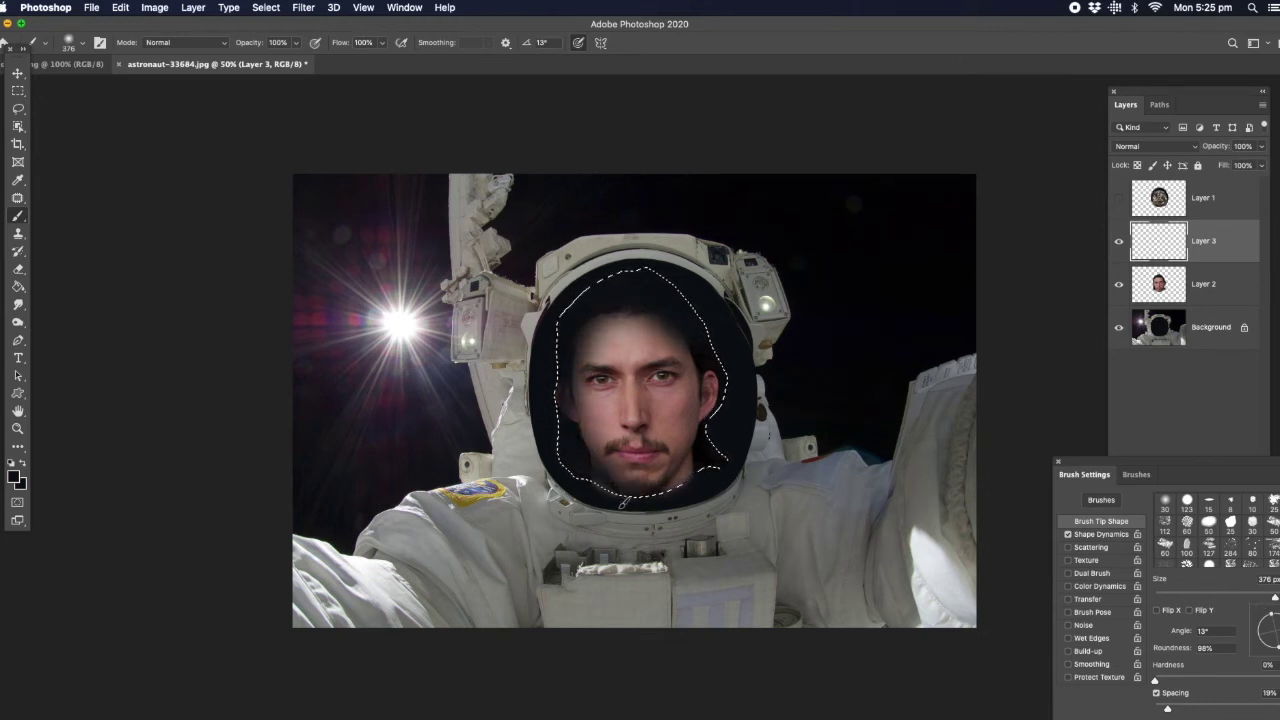
pyautogui.moveTo(566, 416)
pyautogui.mouseDown()
pyautogui.moveTo(550, 400)
pyautogui.moveTo(562, 301)
pyautogui.mouseUp()
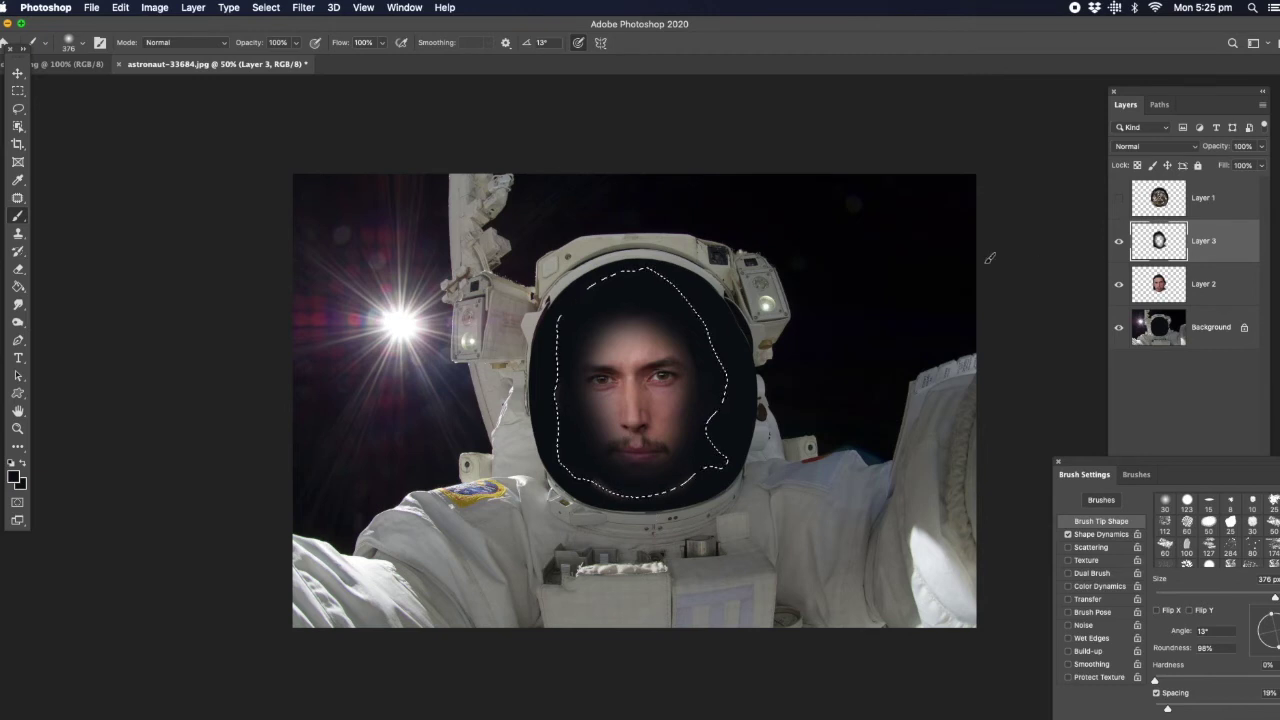
# Deselect the head outline and set the shading layer's opacity to 58%.
pyautogui.click(18, 108)
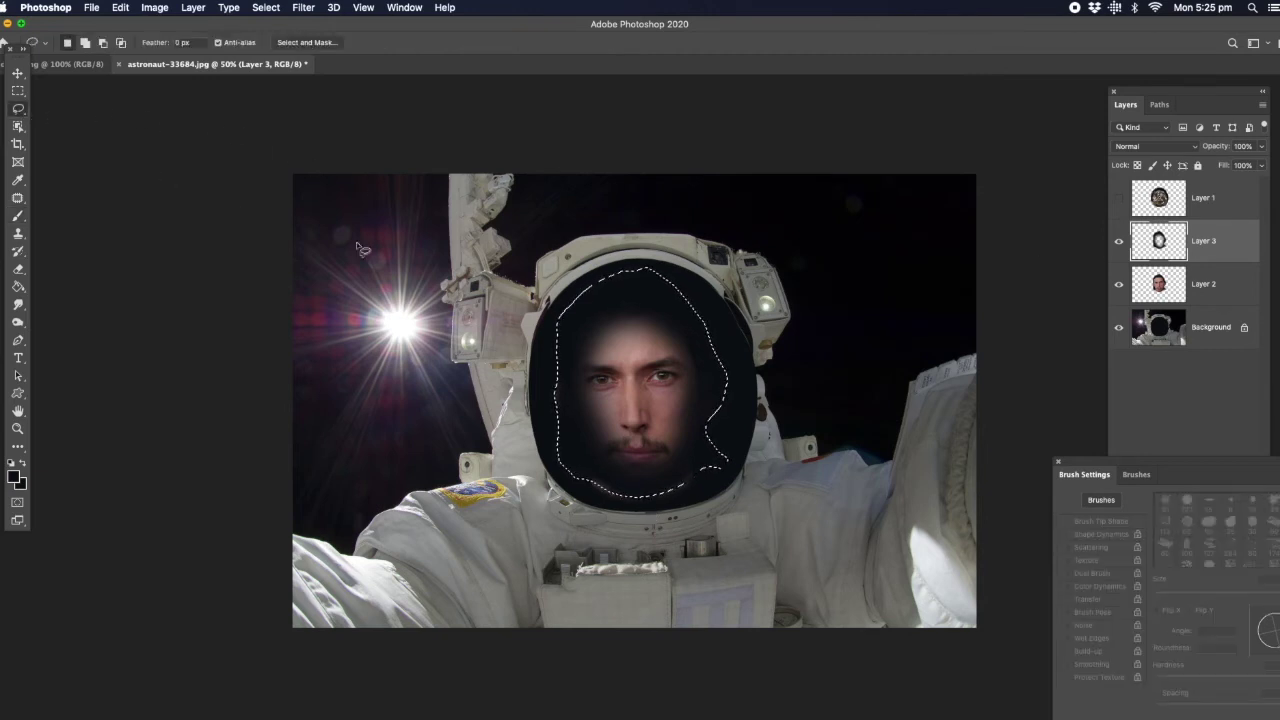
pyautogui.click(440, 262)
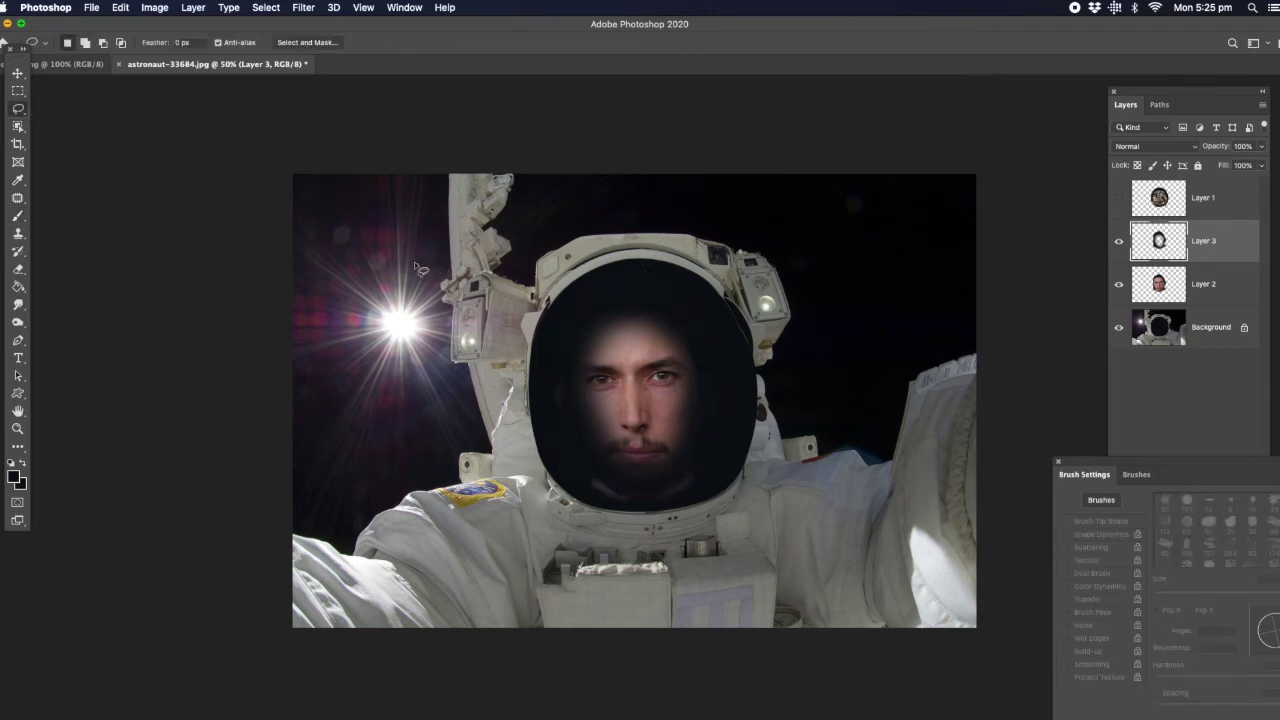
pyautogui.click(18, 216)
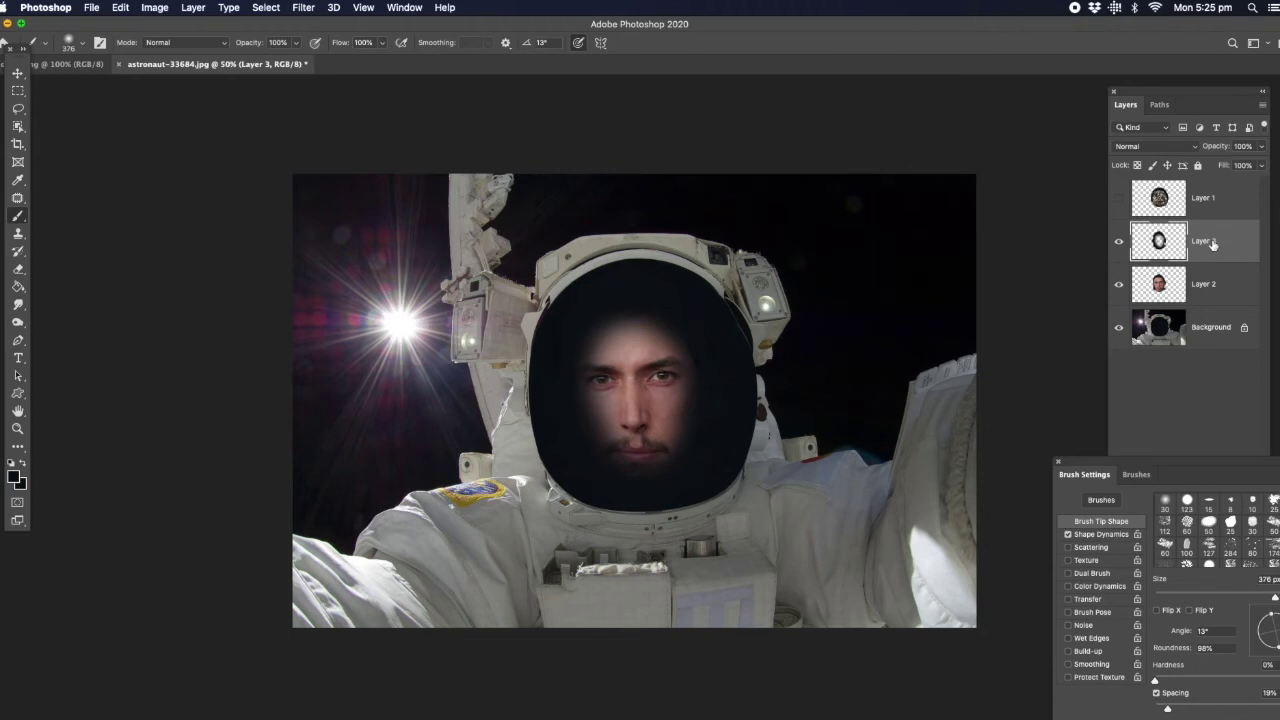
pyautogui.click(1261, 147)
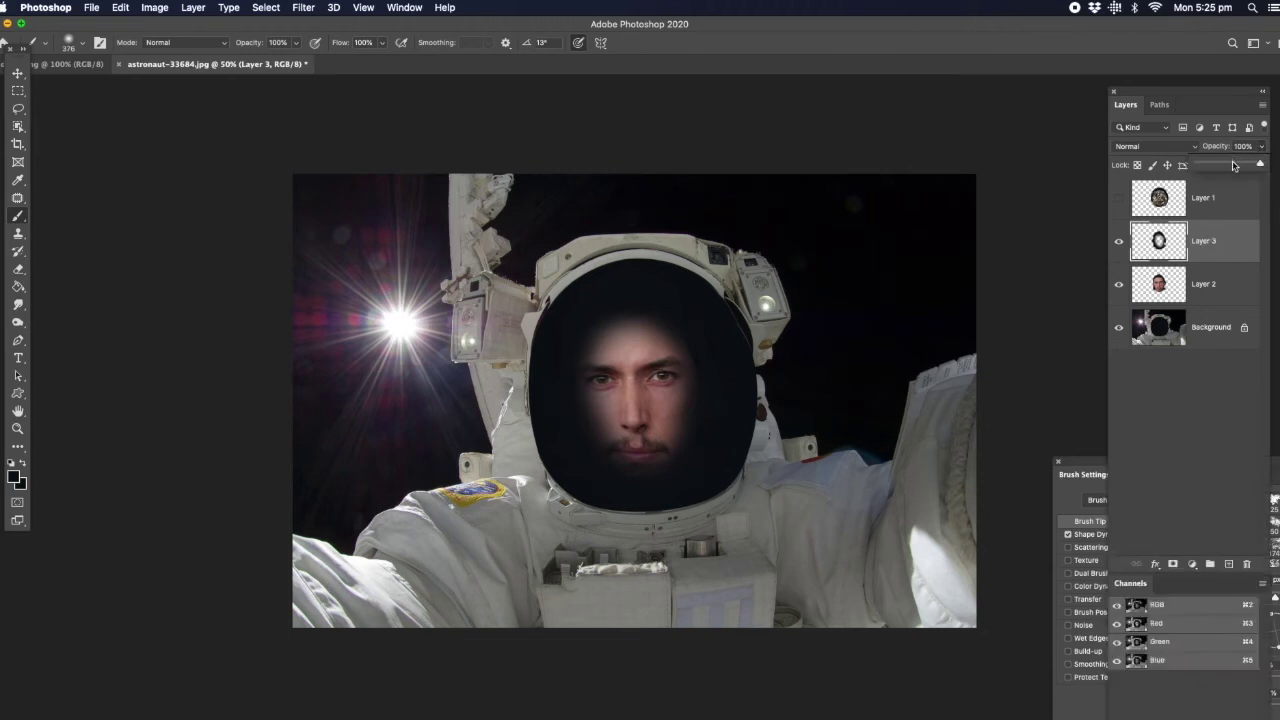
pyautogui.moveTo(1233, 166); pyautogui.dragTo(1231, 167)
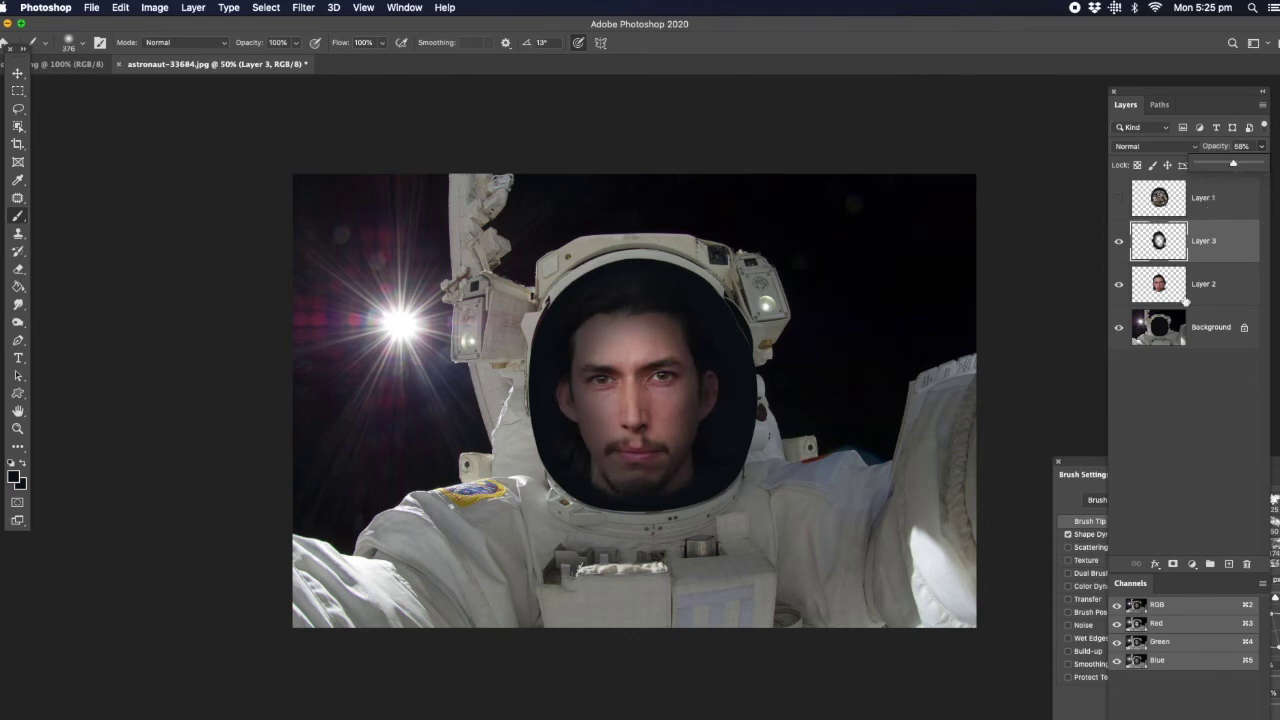
# Combine the shading and head layers into one by grouping them, converting the group to a smart object and rasterizing it.
pyautogui.keyDown('super'); pyautogui.click(1170, 248); pyautogui.keyUp('super')
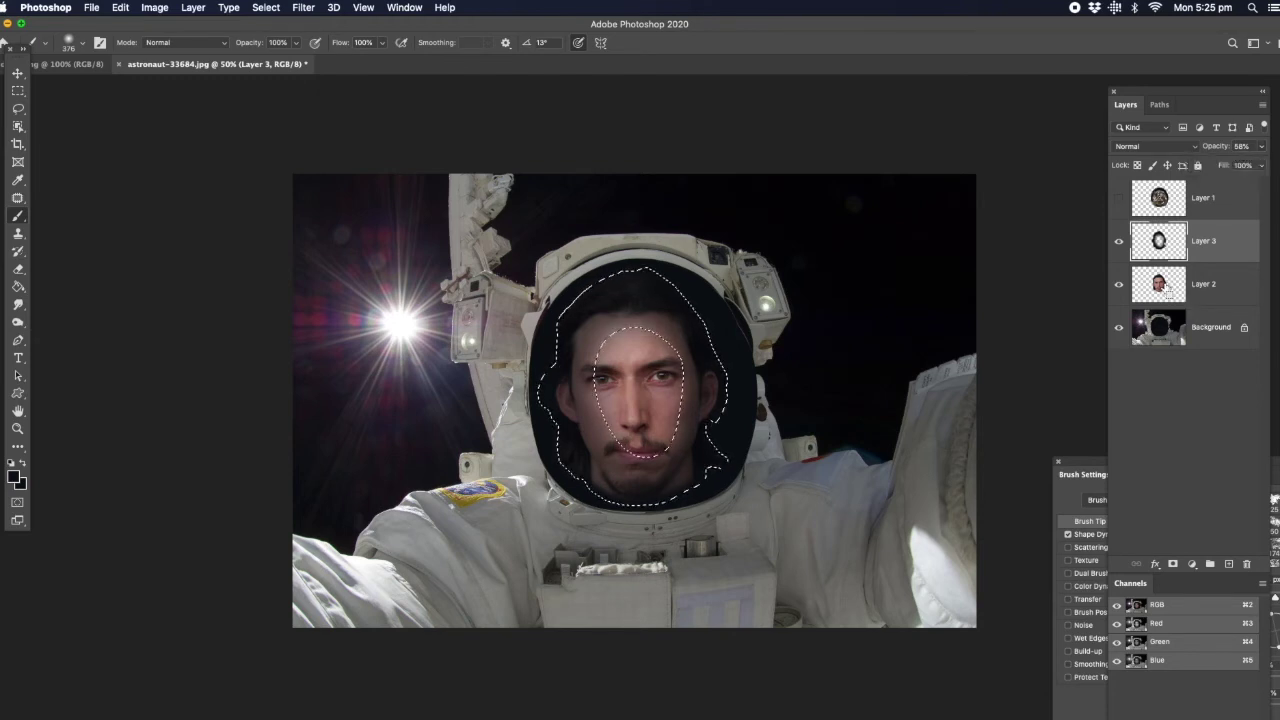
pyautogui.keyDown('super'); pyautogui.click(1170, 288); pyautogui.keyUp('super')
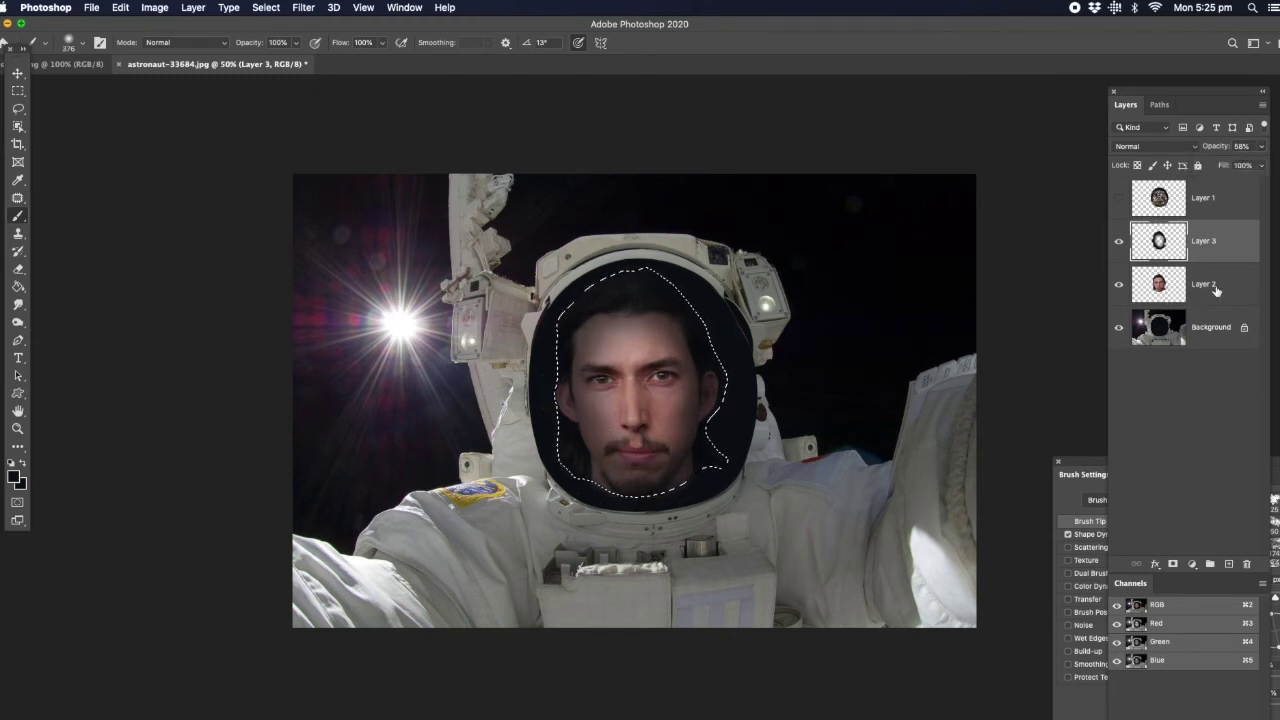
pyautogui.keyDown('shift'); pyautogui.click(1210, 292); pyautogui.keyUp('shift')
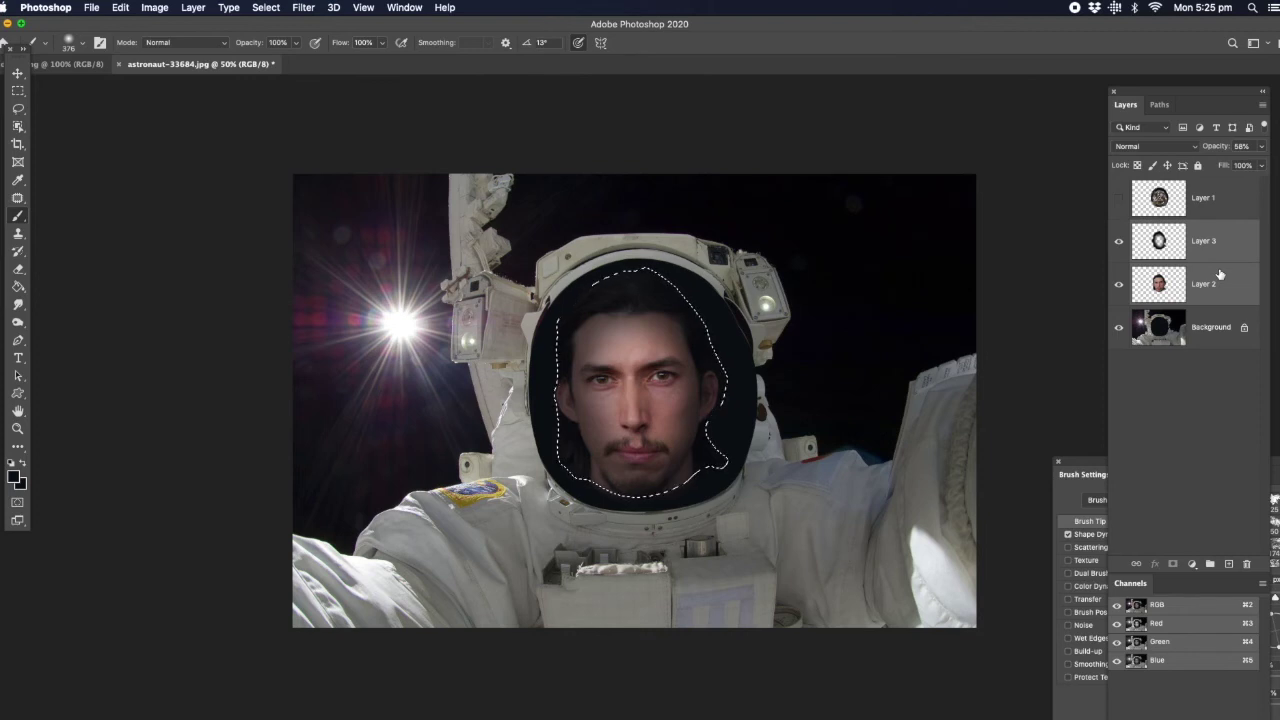
pyautogui.press('super+g')
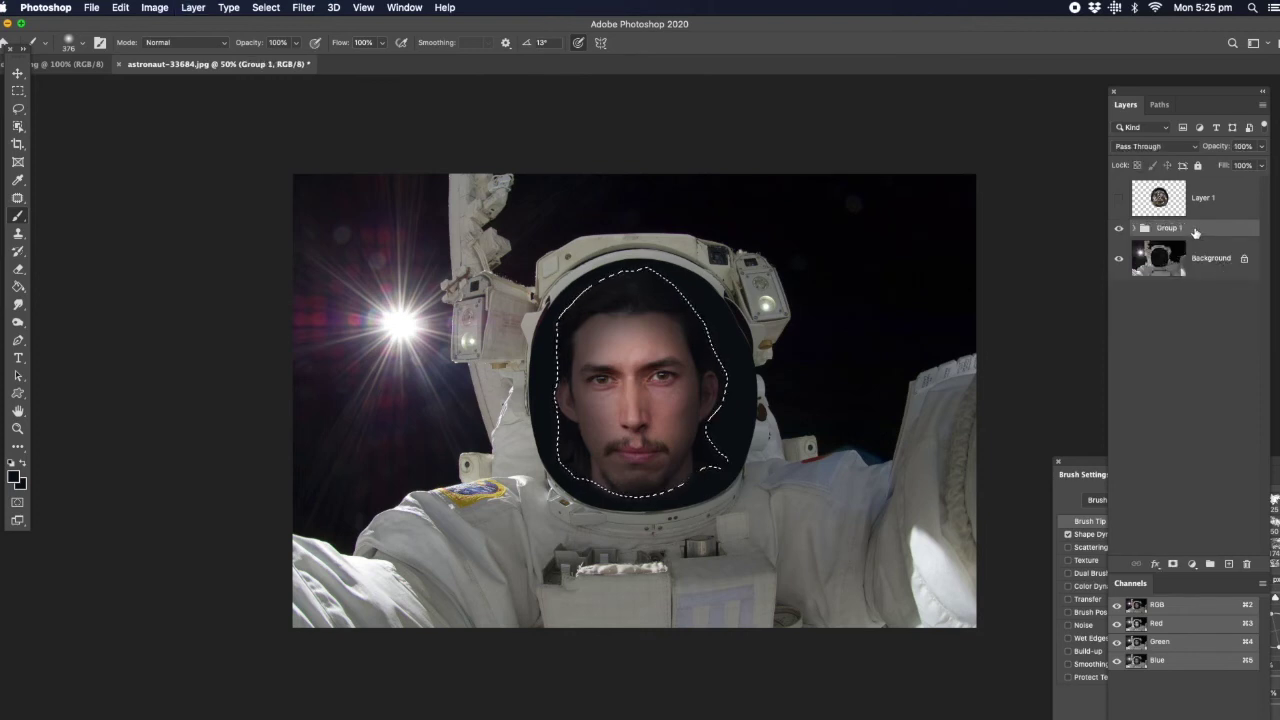
pyautogui.rightClick(1195, 232)
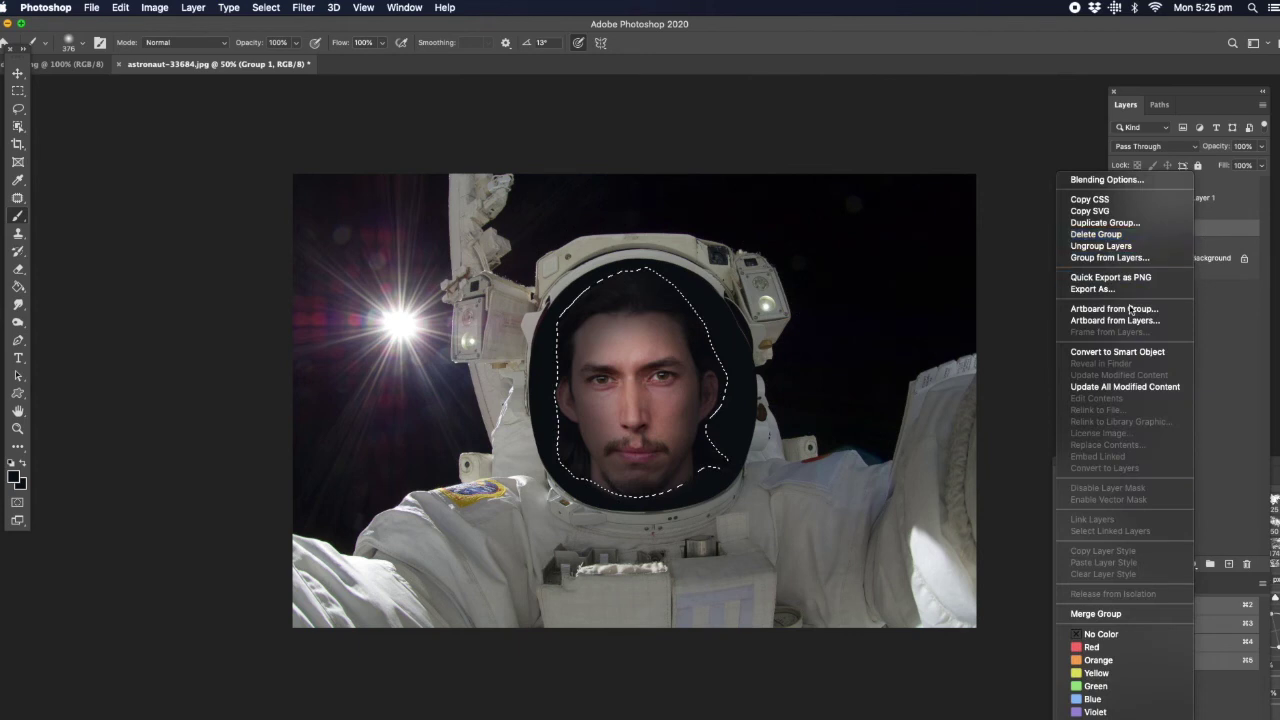
pyautogui.click(1140, 351)
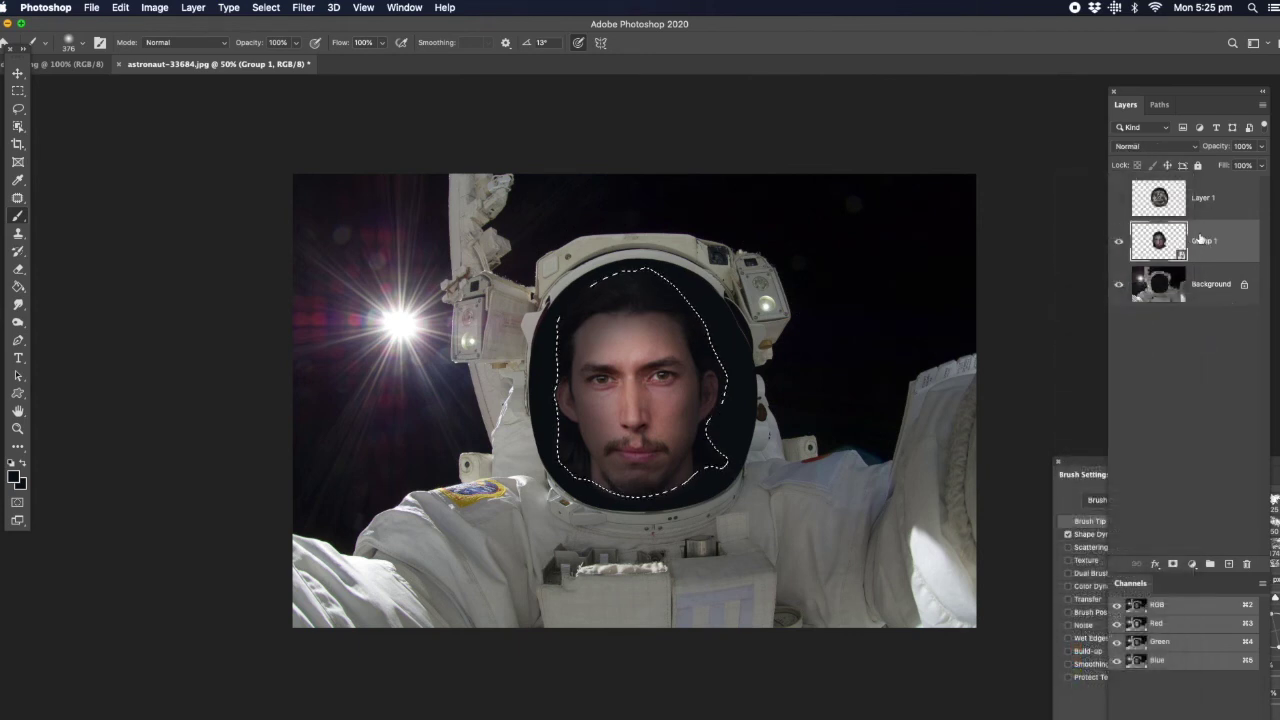
pyautogui.rightClick(1200, 242)
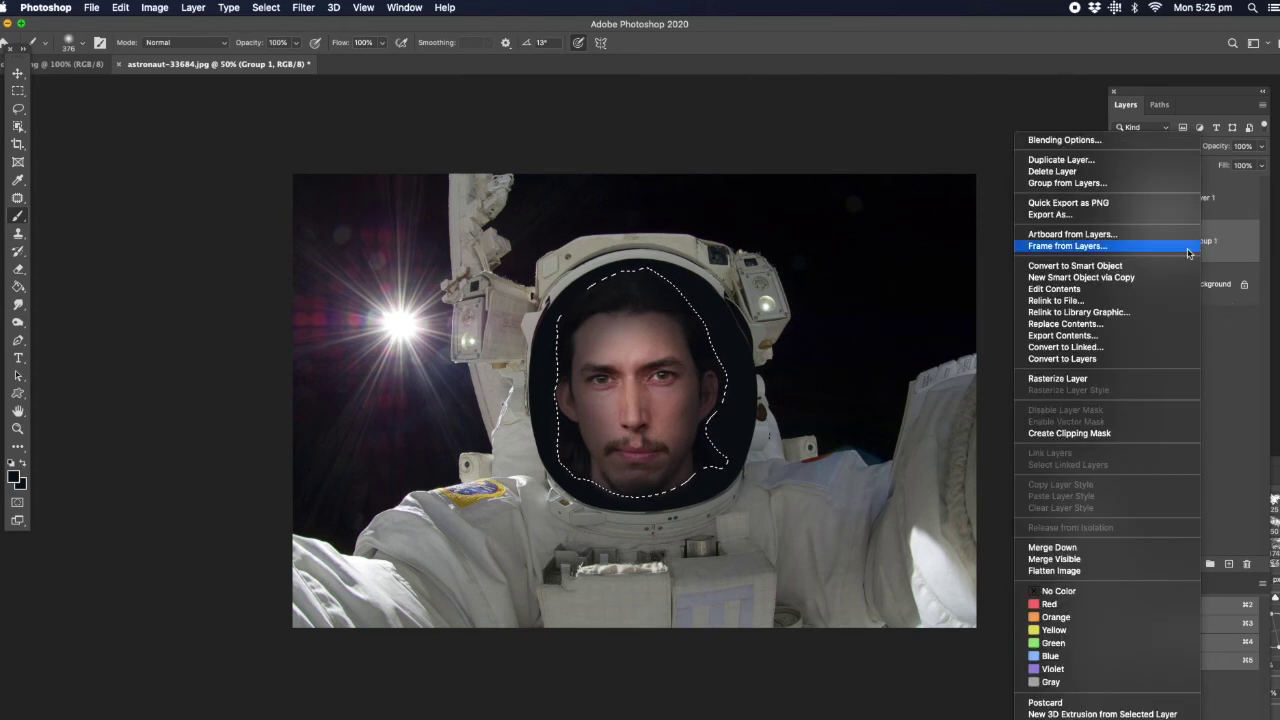
pyautogui.click(1095, 378)
# Clear the selection and darken the hair and top of the forehead with a 106 px Burn tool set to shadows.
pyautogui.click(18, 108)
pyautogui.click(70, 108)
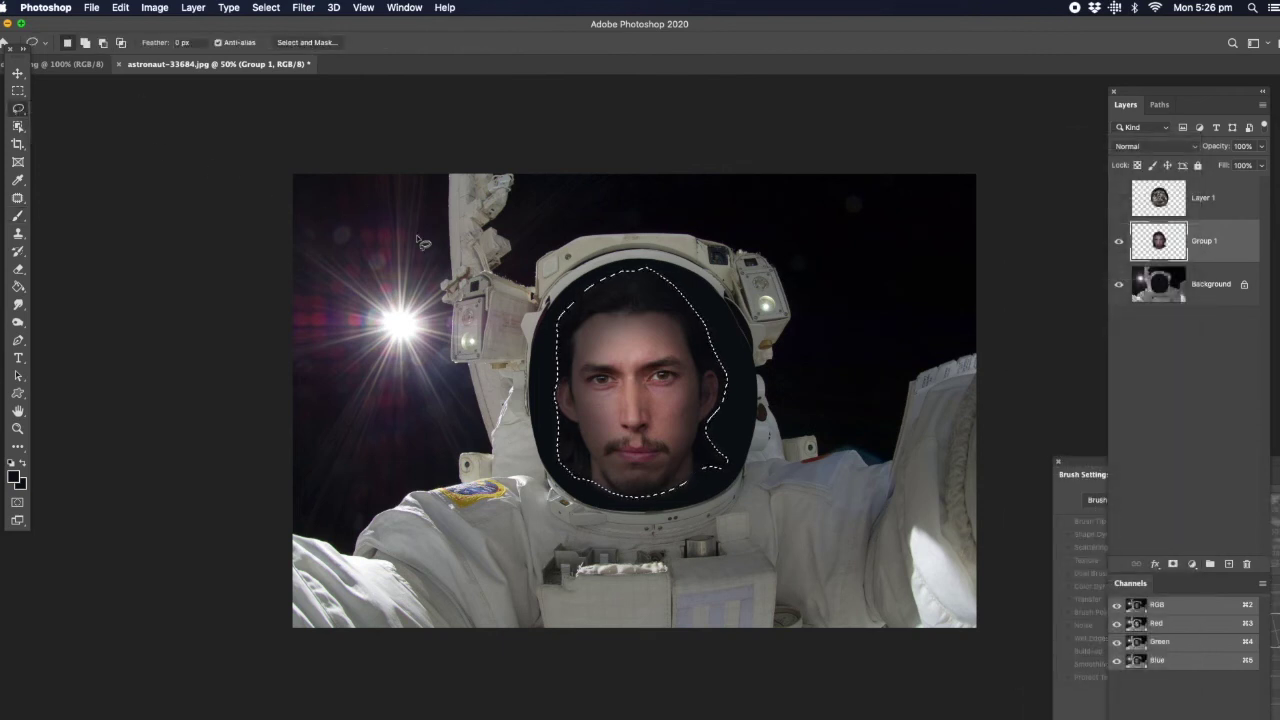
pyautogui.click(475, 244)
pyautogui.click(17, 324)
pyautogui.rightClick(17, 324)
pyautogui.click(66, 333)
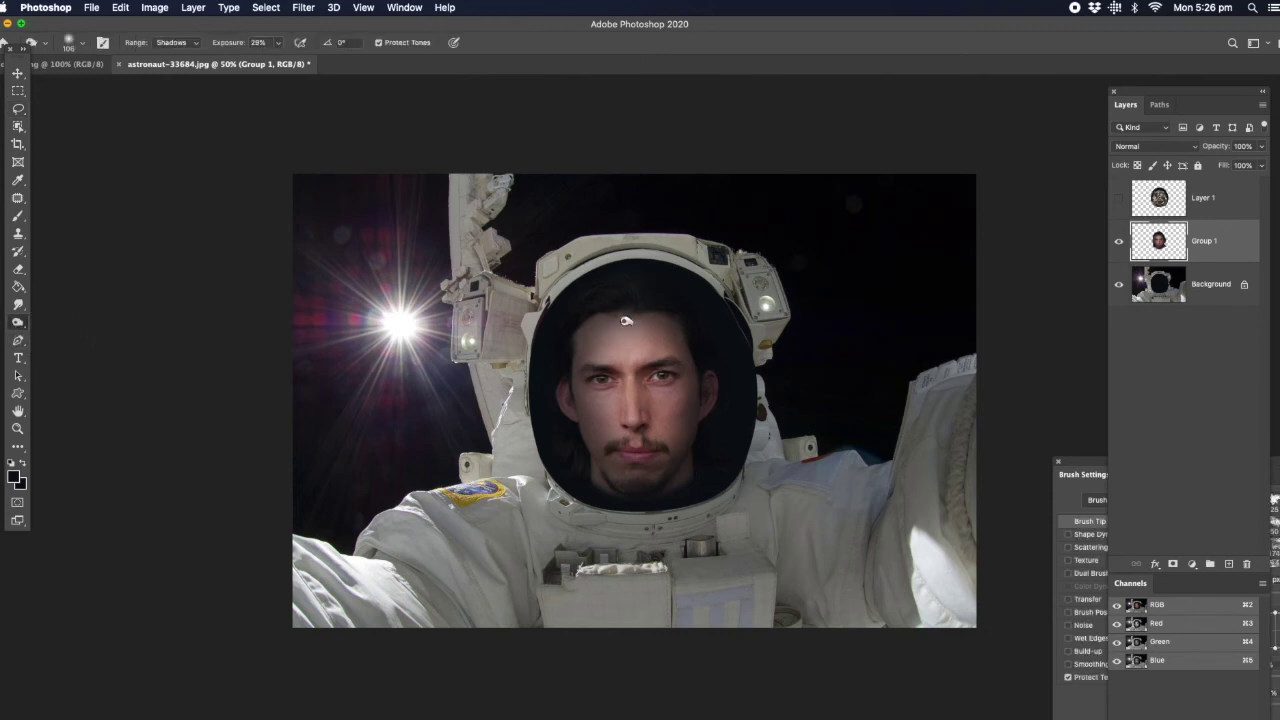
pyautogui.moveTo(566, 331)
pyautogui.mouseDown()
pyautogui.moveTo(694, 306)
pyautogui.moveTo(597, 322)
pyautogui.moveTo(579, 269)
pyautogui.moveTo(559, 309)
pyautogui.moveTo(652, 257)
pyautogui.moveTo(576, 337)
pyautogui.moveTo(706, 325)
pyautogui.moveTo(707, 266)
pyautogui.mouseUp()
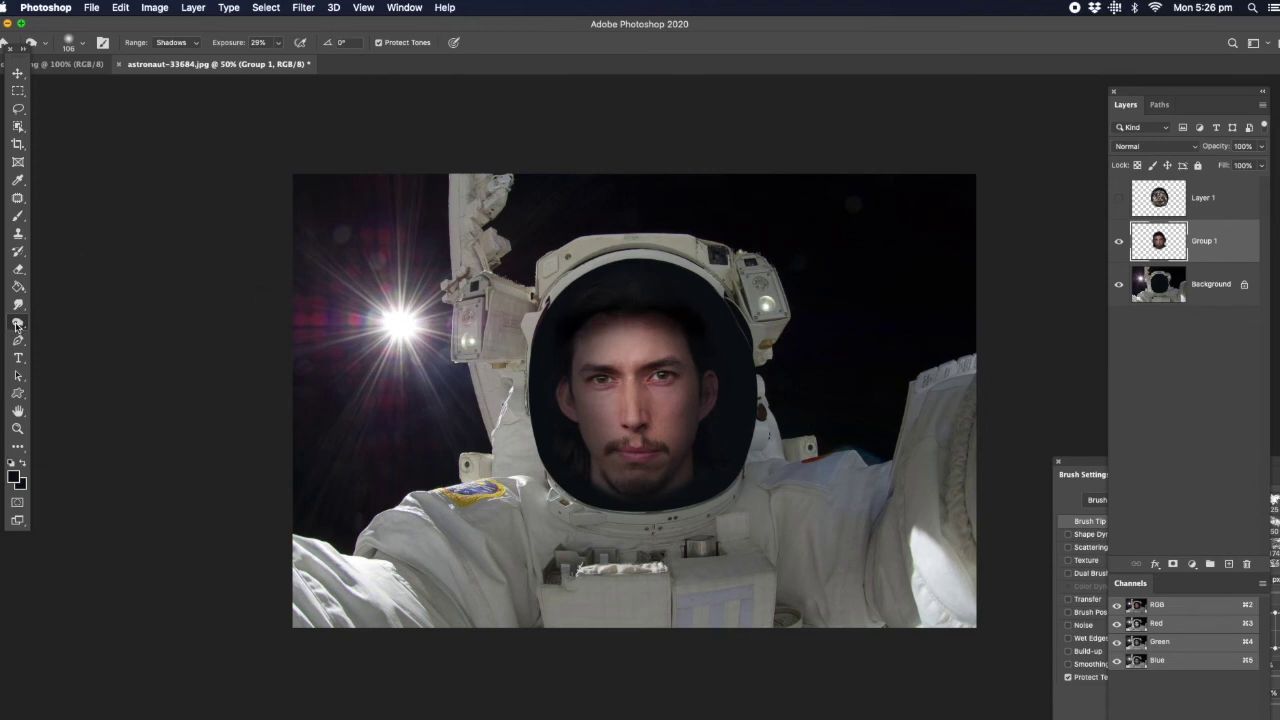
# Brighten the forehead, nose and cheeks with a 98 px Dodge tool set to midtones at 33% exposure.
pyautogui.rightClick(16, 325)
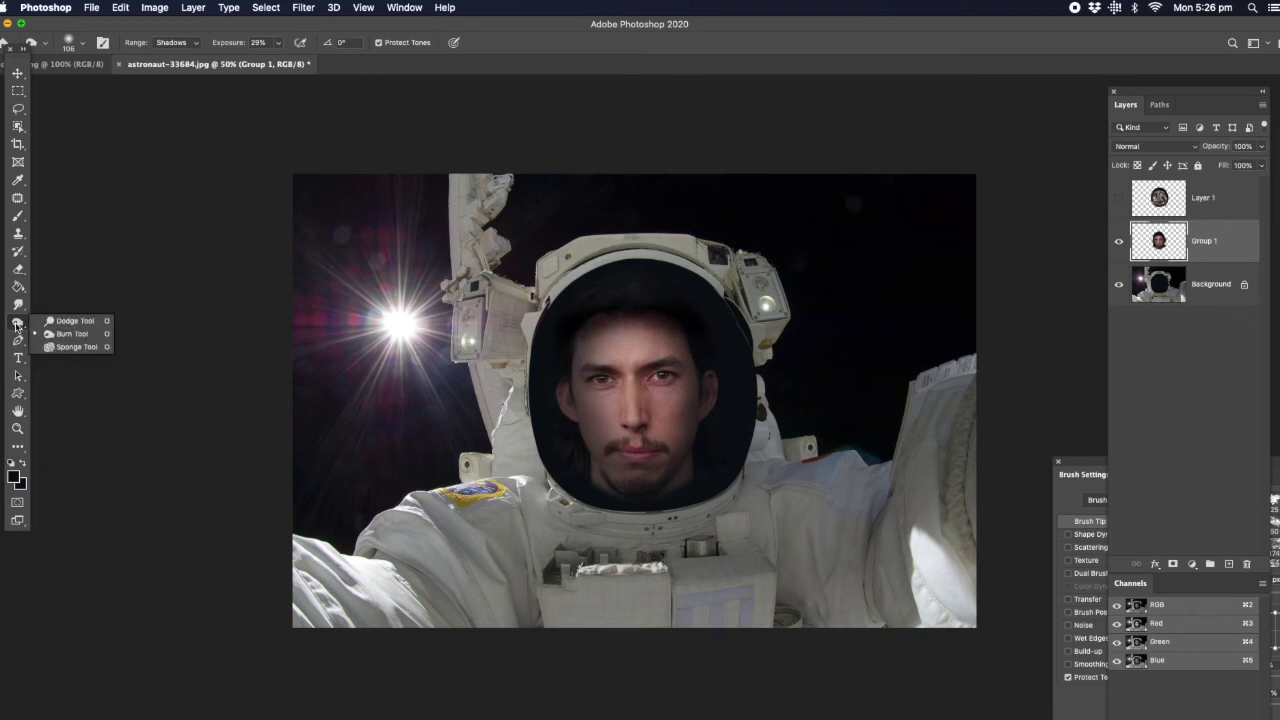
pyautogui.click(67, 321)
pyautogui.click(1106, 699)
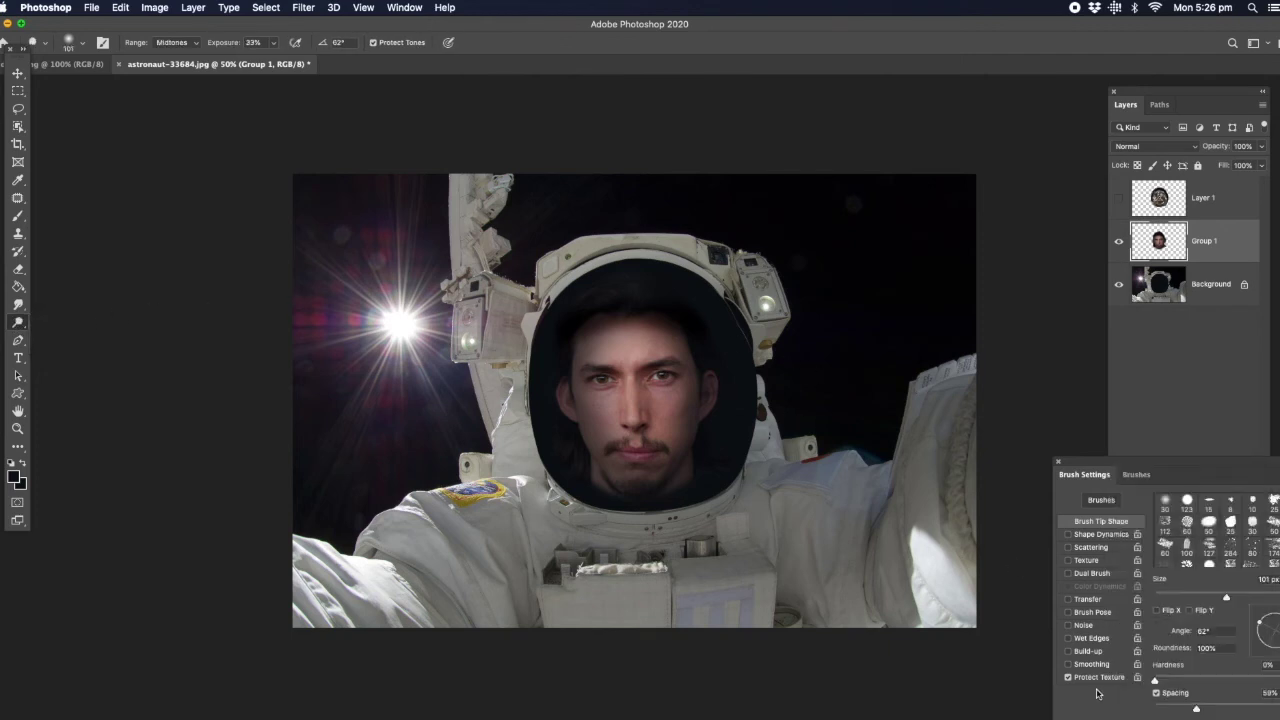
pyautogui.moveTo(1227, 598); pyautogui.dragTo(1224, 598)
pyautogui.moveTo(620, 352)
pyautogui.mouseDown()
pyautogui.moveTo(654, 344)
pyautogui.moveTo(620, 351)
pyautogui.moveTo(641, 350)
pyautogui.moveTo(633, 411)
pyautogui.moveTo(632, 376)
pyautogui.mouseUp()
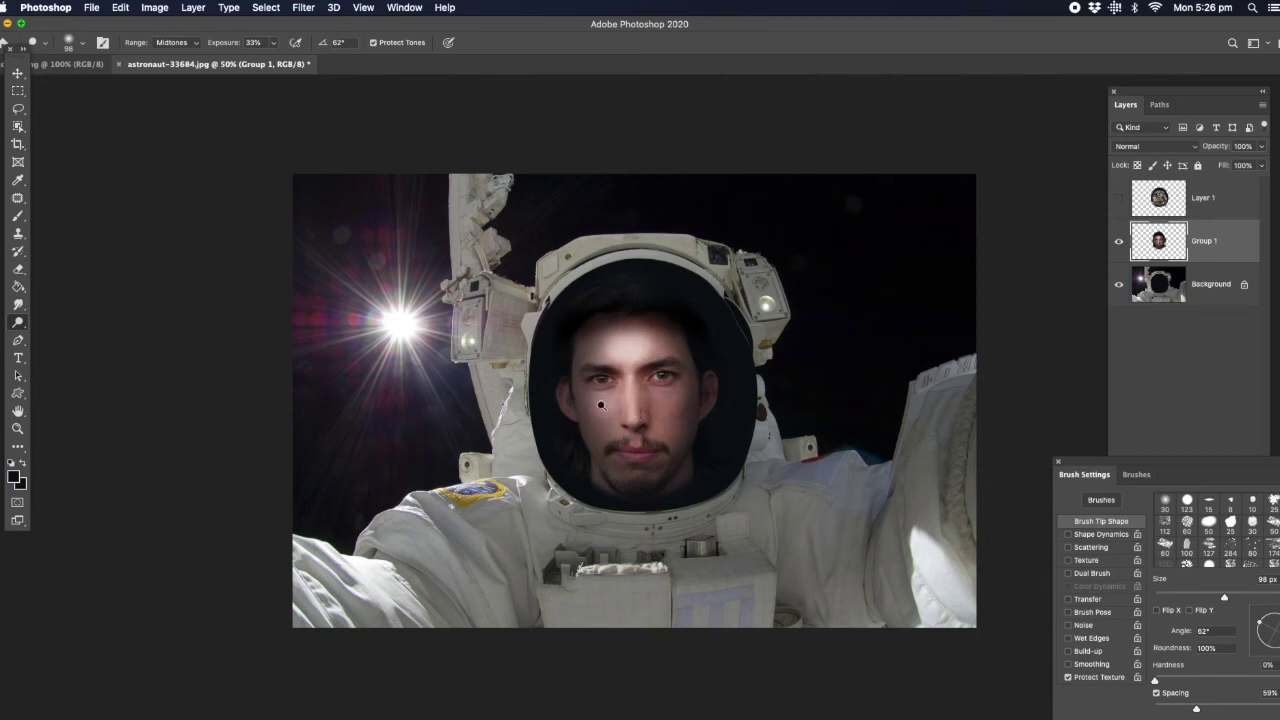
pyautogui.moveTo(606, 398)
pyautogui.mouseDown()
pyautogui.moveTo(612, 414)
pyautogui.moveTo(672, 395)
pyautogui.moveTo(662, 408)
pyautogui.moveTo(670, 395)
pyautogui.moveTo(648, 383)
pyautogui.moveTo(605, 381)
pyautogui.moveTo(638, 416)
pyautogui.moveTo(665, 420)
pyautogui.moveTo(664, 434)
pyautogui.moveTo(606, 428)
pyautogui.moveTo(643, 470)
pyautogui.moveTo(642, 448)
pyautogui.moveTo(640, 474)
pyautogui.moveTo(626, 374)
pyautogui.moveTo(654, 349)
pyautogui.moveTo(609, 346)
pyautogui.moveTo(655, 342)
pyautogui.moveTo(668, 400)
pyautogui.moveTo(700, 369)
pyautogui.moveTo(581, 432)
pyautogui.mouseUp()
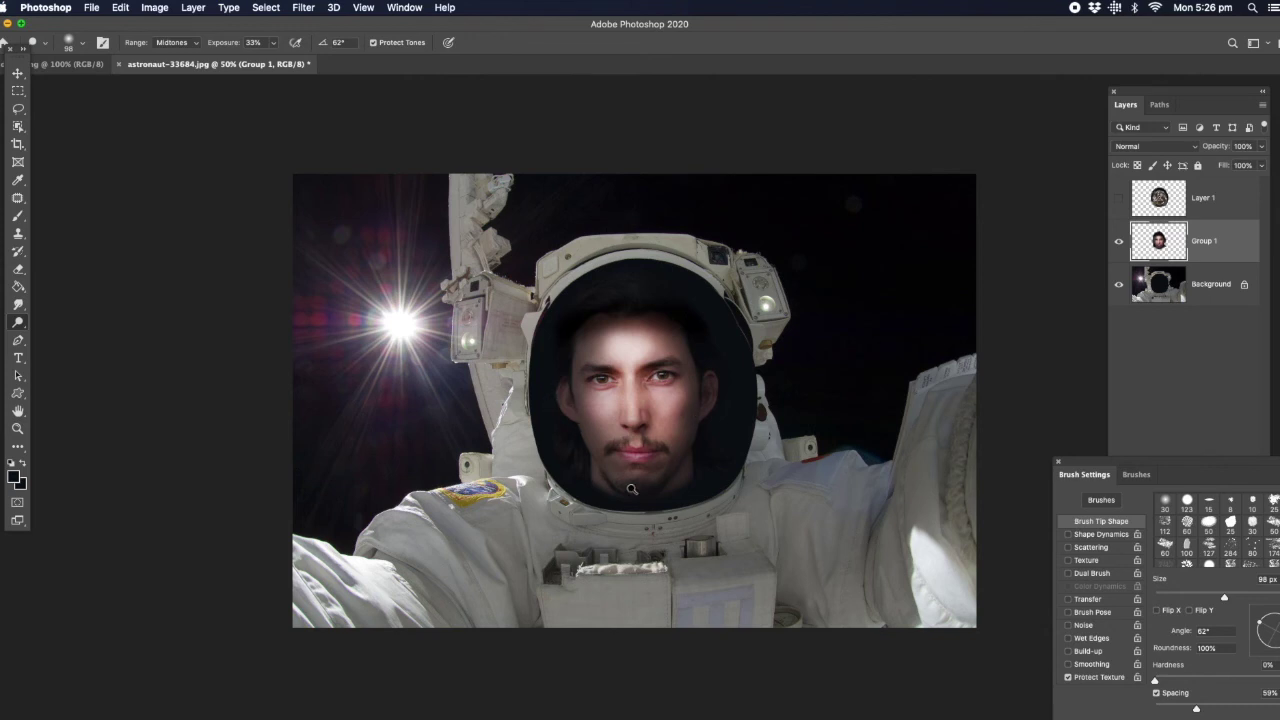
# Show the visor reflection layer above the head, set its opacity to 24% and compare the image with and without it.
pyautogui.click(1119, 201)
pyautogui.click(1152, 203)
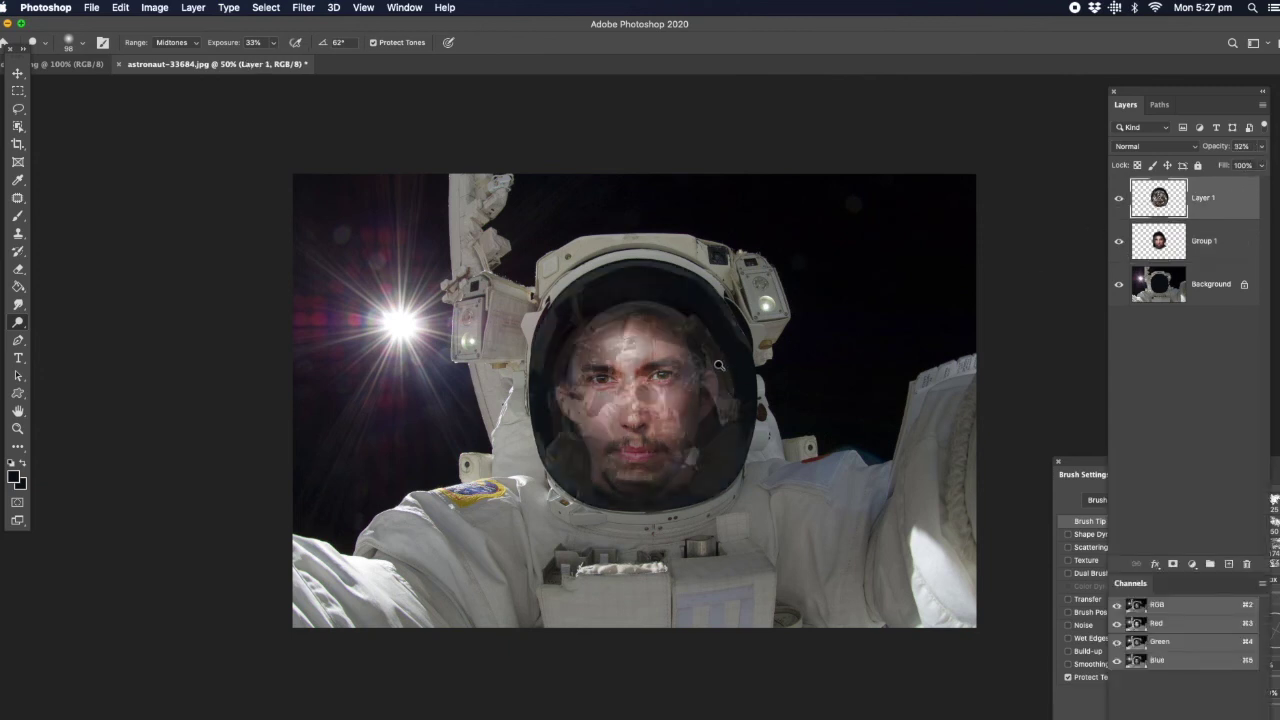
pyautogui.click(1263, 148)
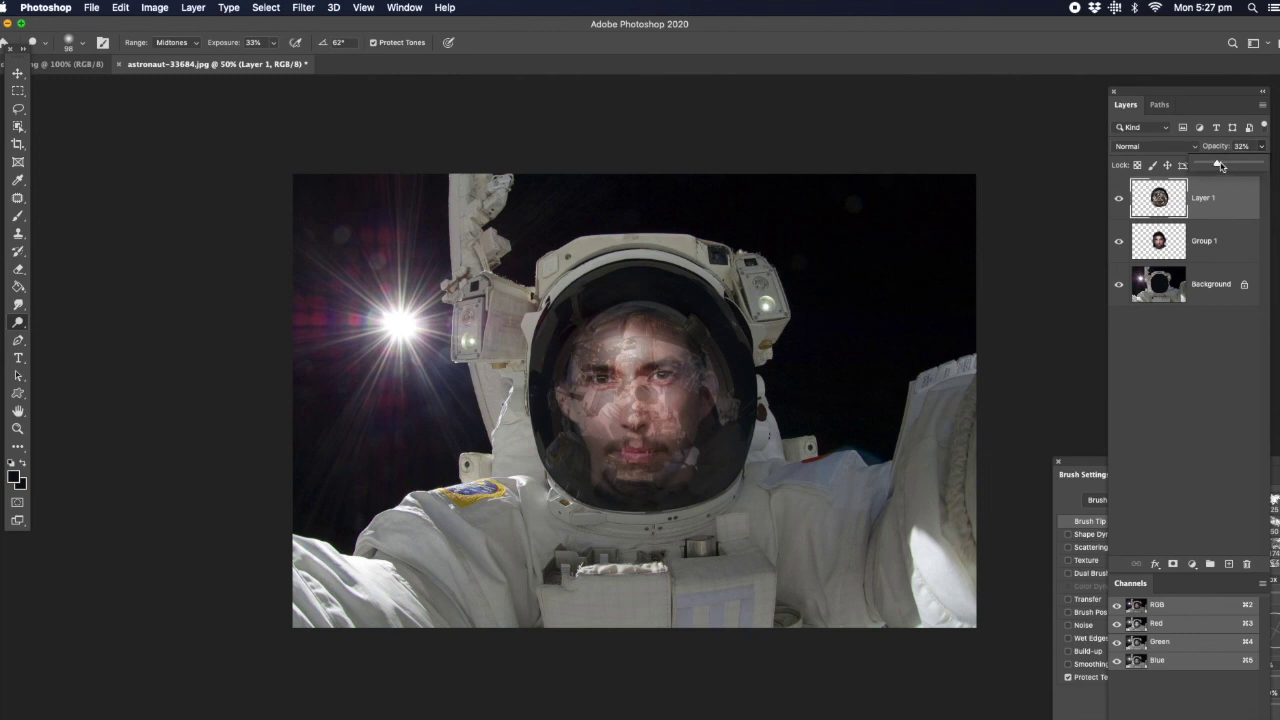
pyautogui.moveTo(1214, 166); pyautogui.dragTo(1211, 167)
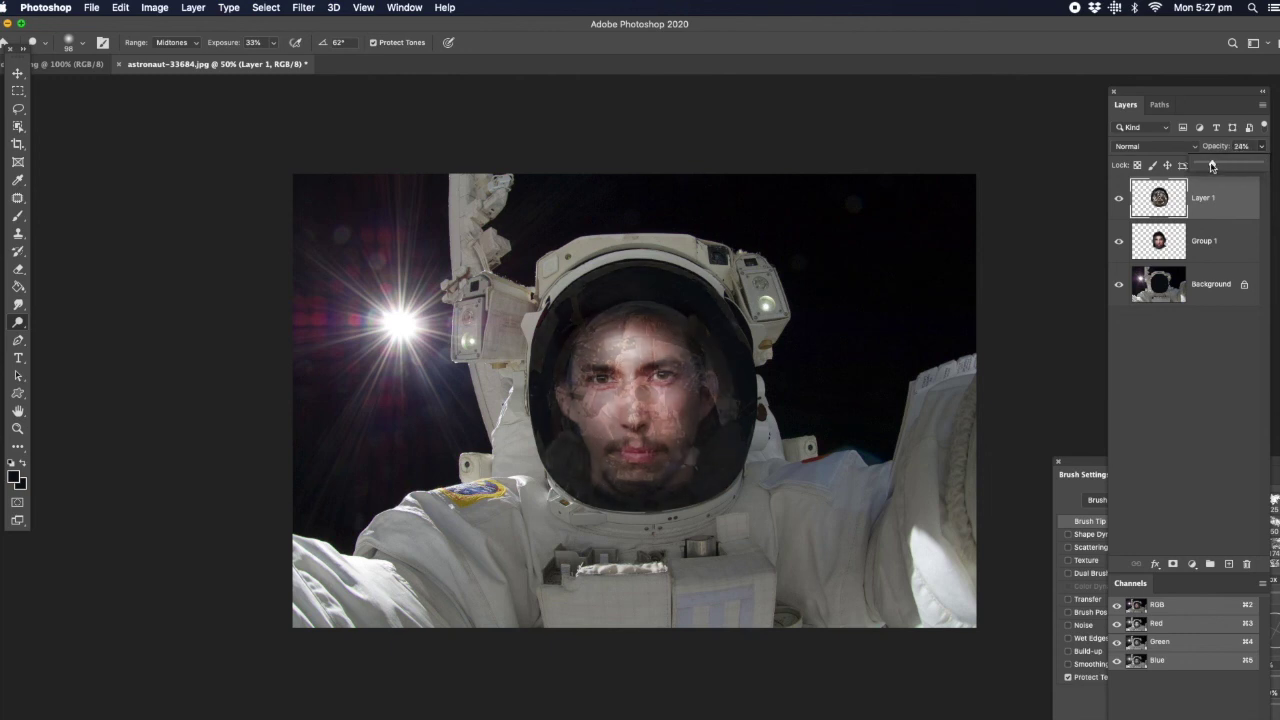
pyautogui.click(1118, 200)
pyautogui.click(1119, 200)
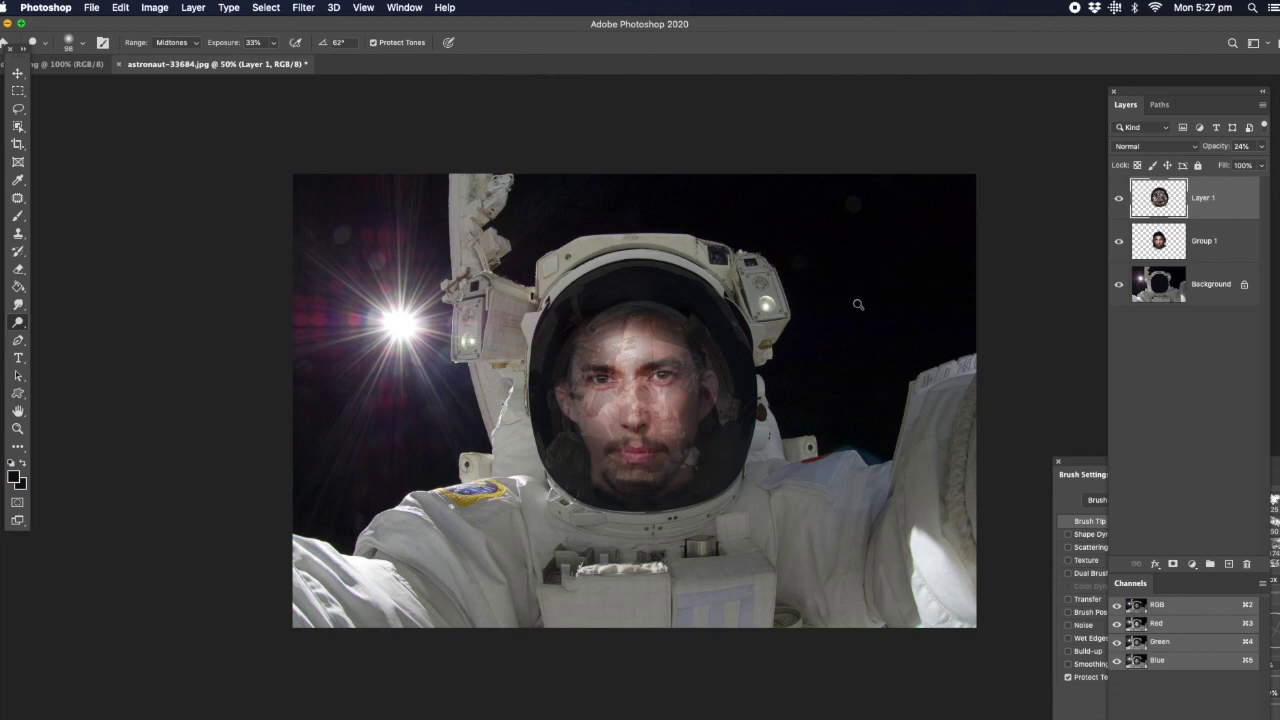
pyautogui.click(195, 9)
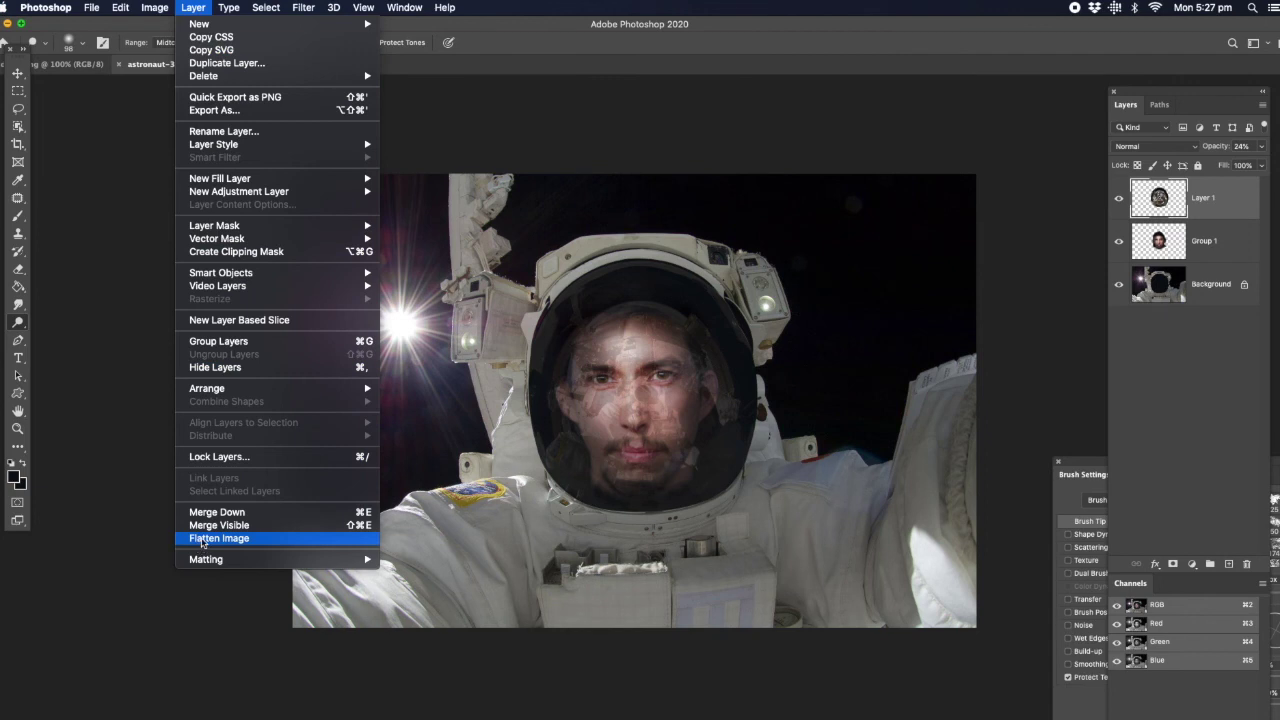
pyautogui.click(565, 215)
# Hide the visor reflection layer and darken the merged head layer with an Exposure adjustment of -1.03 and gamma correction 0.87.
pyautogui.click(1206, 242)
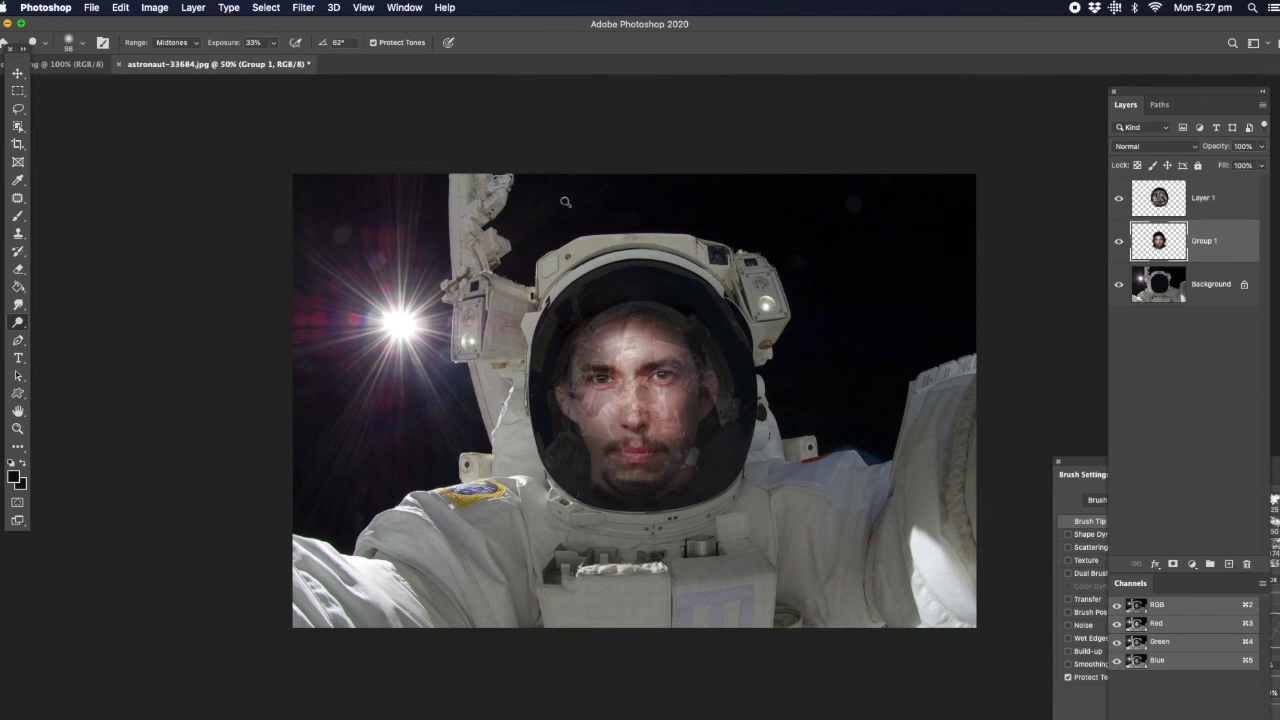
pyautogui.click(1118, 201)
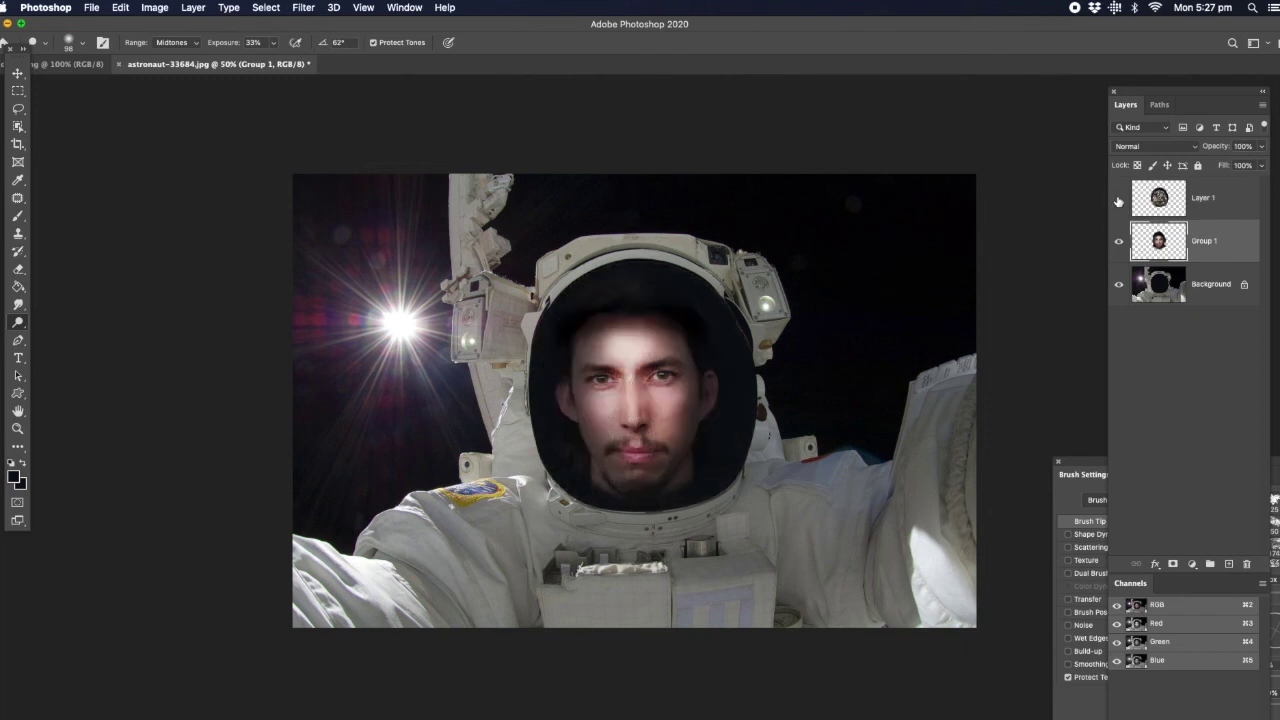
pyautogui.click(1118, 201)
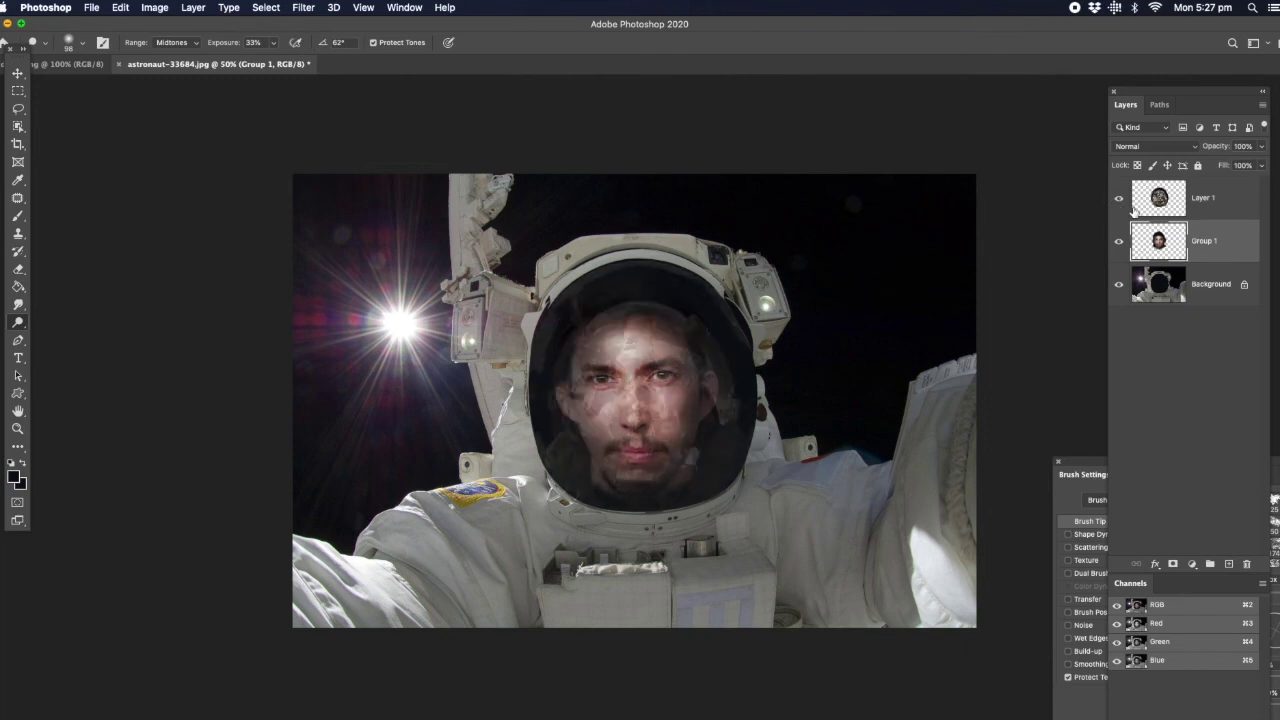
pyautogui.click(1119, 201)
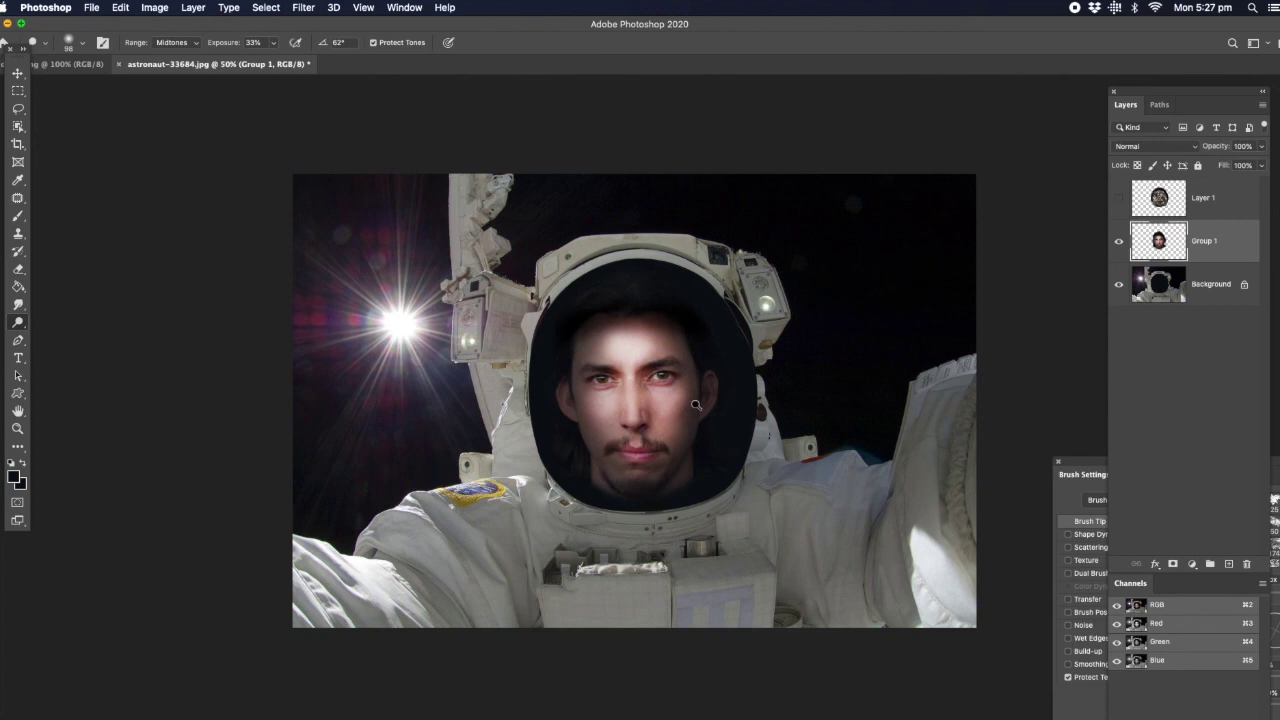
pyautogui.click(156, 10)
pyautogui.moveTo(172, 46)
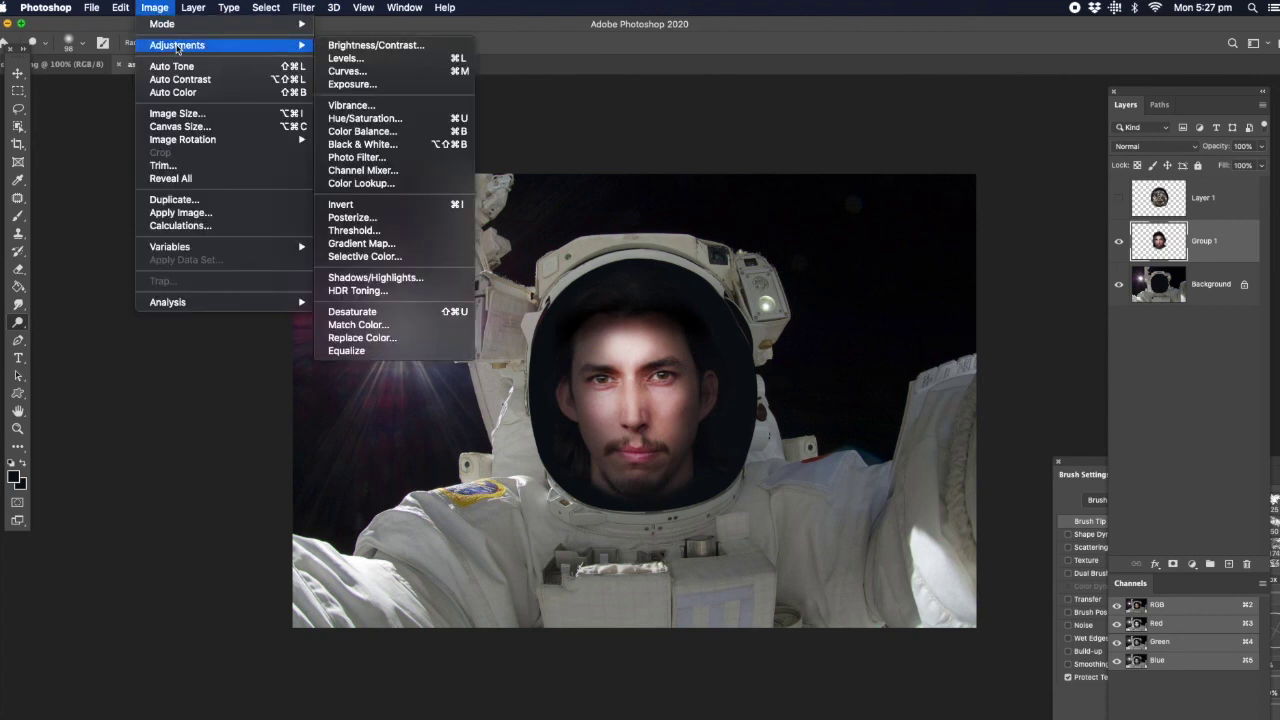
pyautogui.click(348, 83)
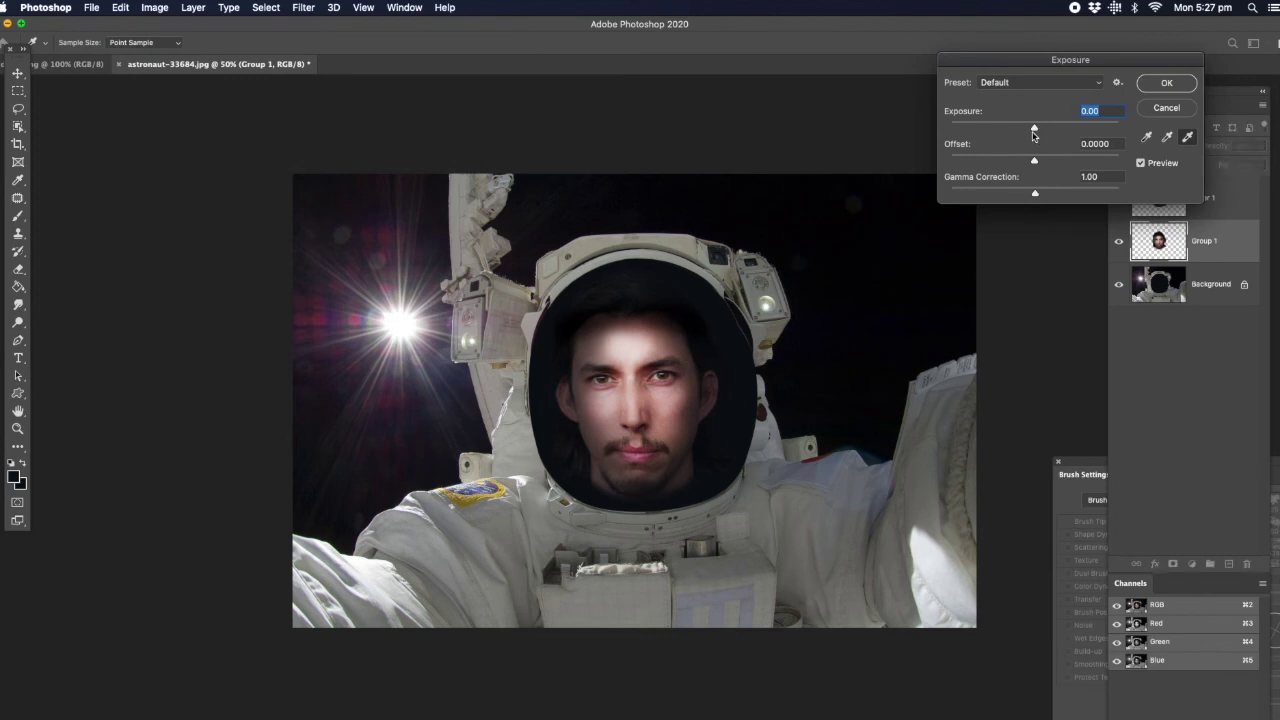
pyautogui.moveTo(1034, 130); pyautogui.dragTo(1022, 133)
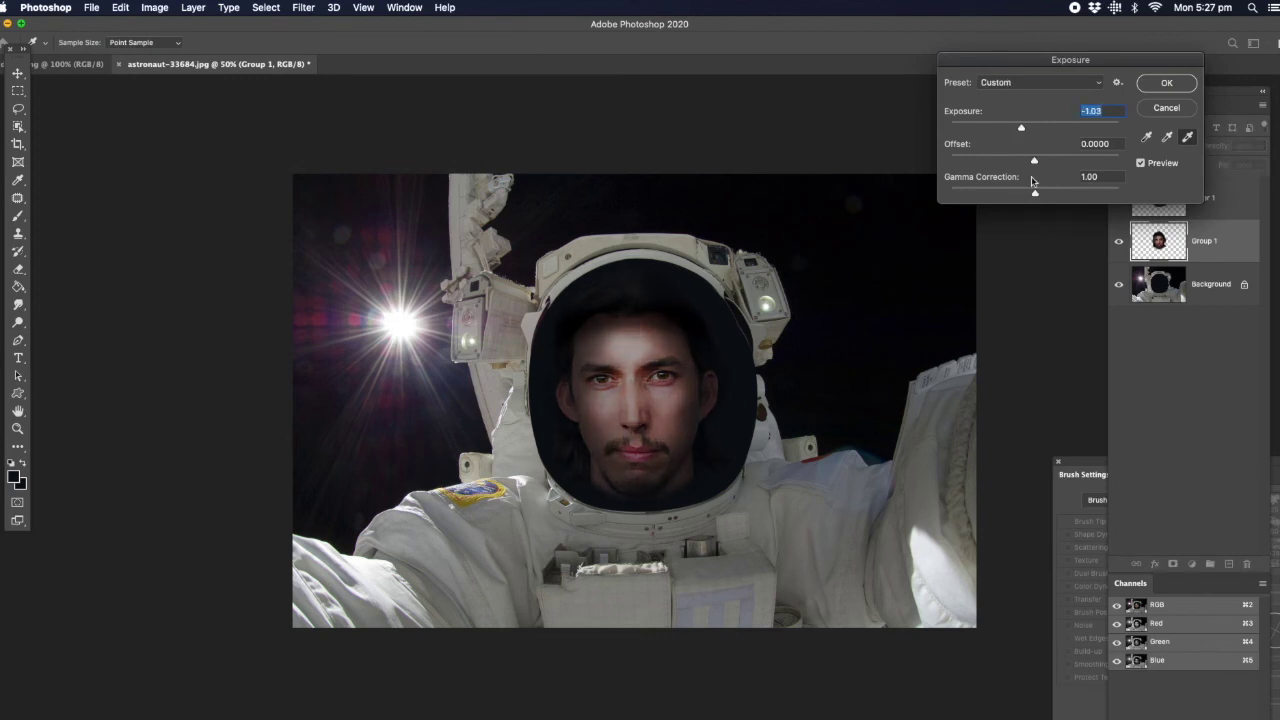
pyautogui.moveTo(1036, 196); pyautogui.dragTo(1043, 196)
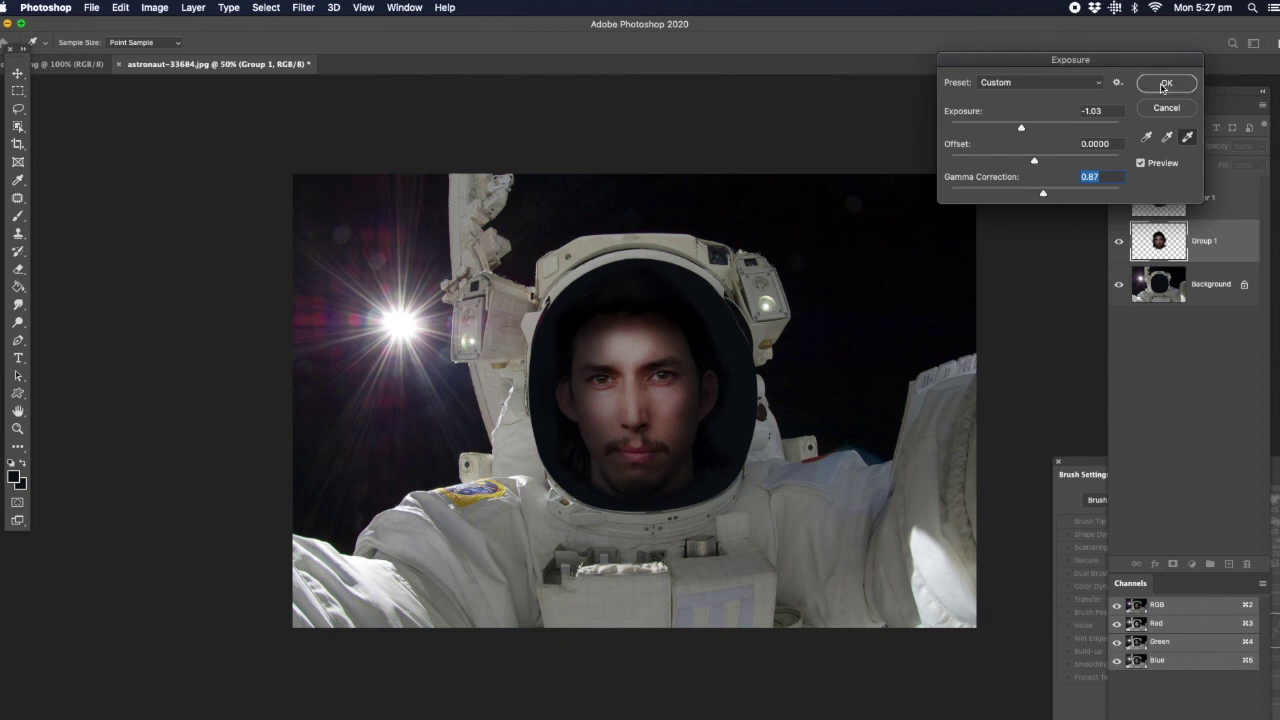
pyautogui.click(1163, 87)
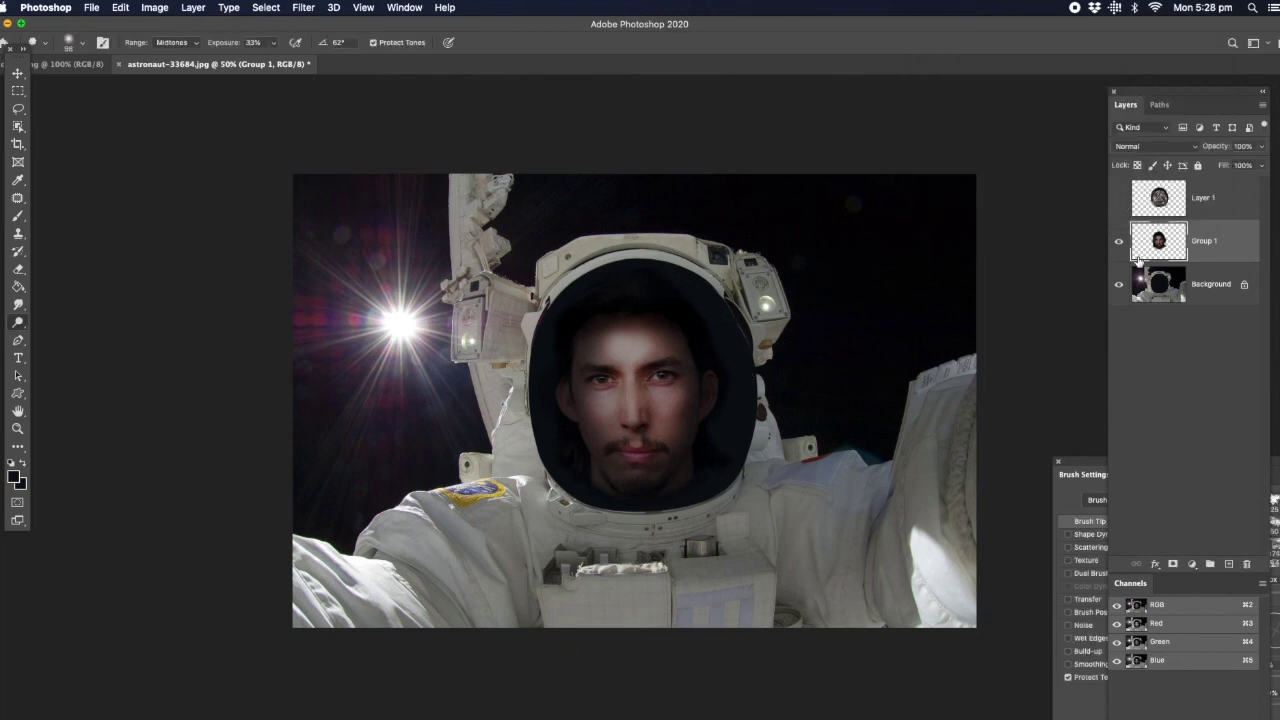
# Burn the Background layer's shadows inside the helmet around the face with a 106 px brush, and show the visor reflection layer.
pyautogui.click(1163, 288)
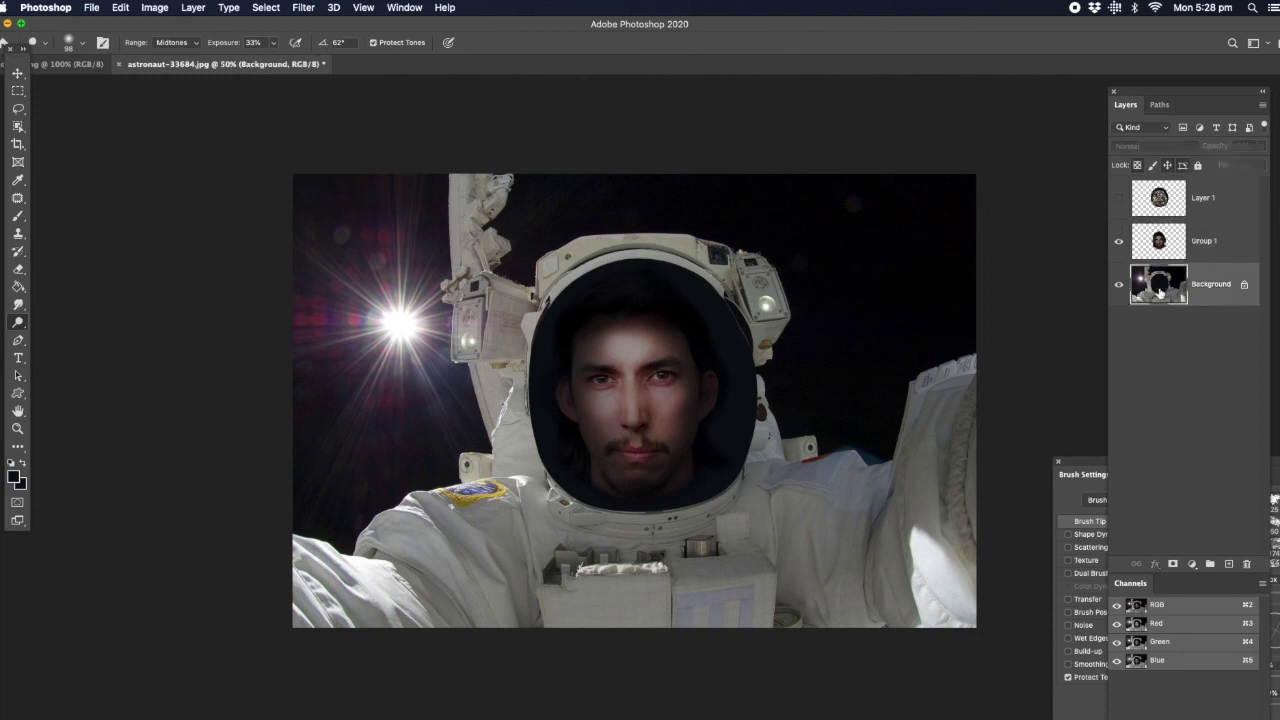
pyautogui.click(18, 324)
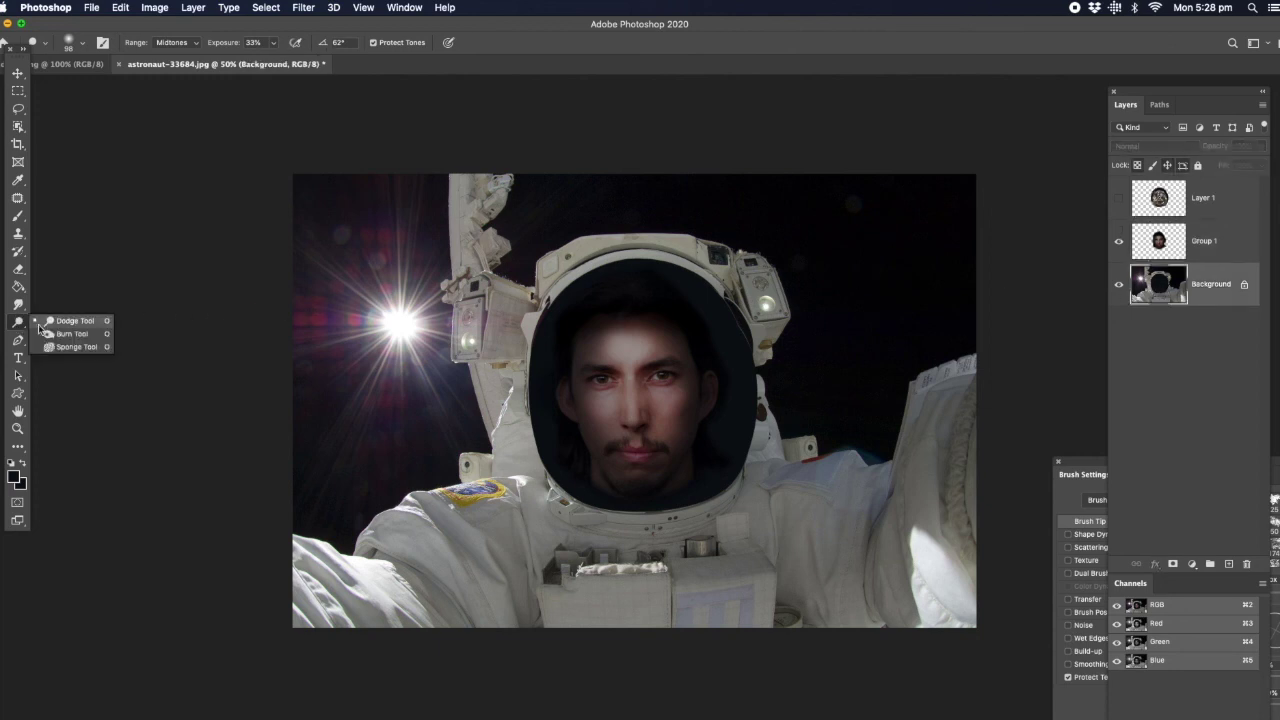
pyautogui.click(73, 335)
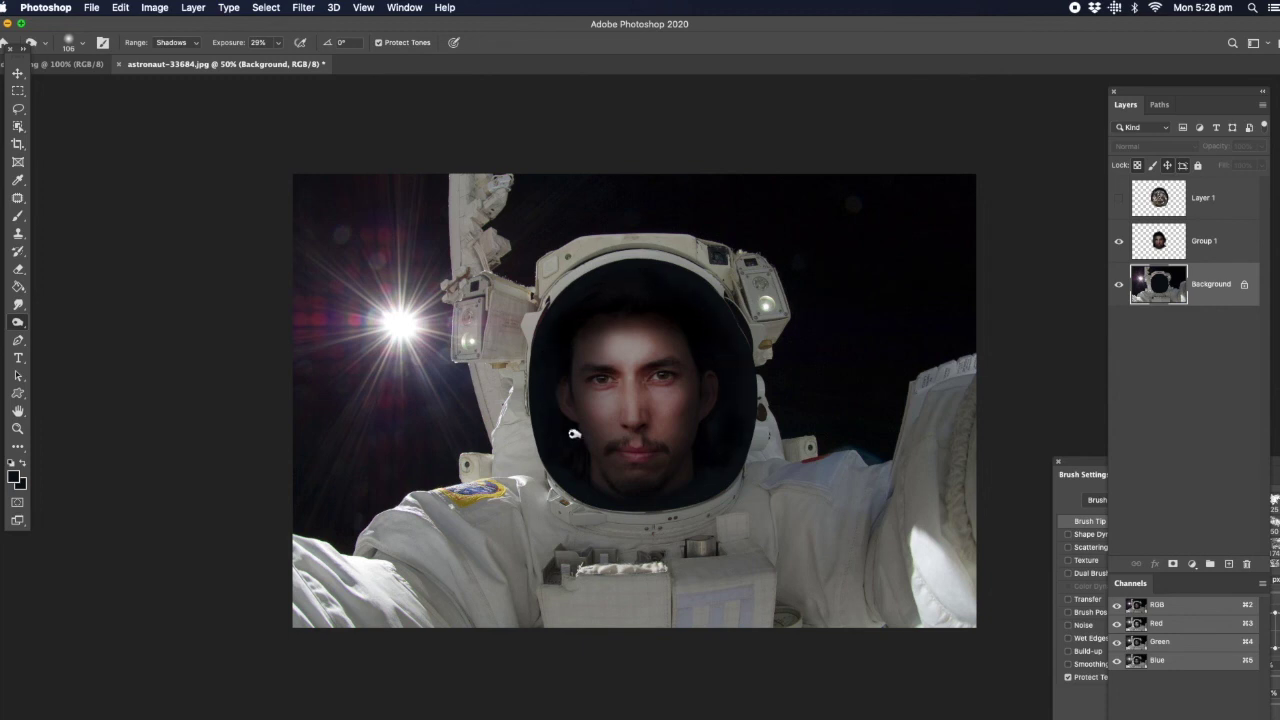
pyautogui.click(1120, 203)
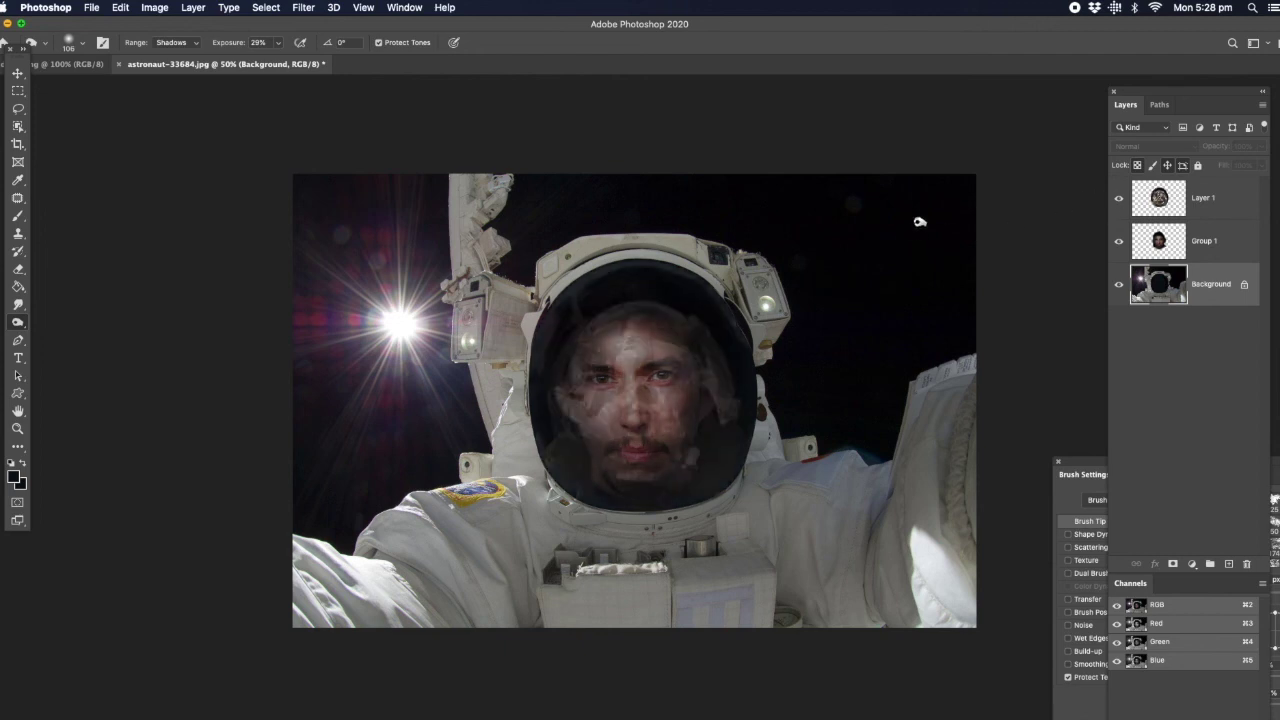